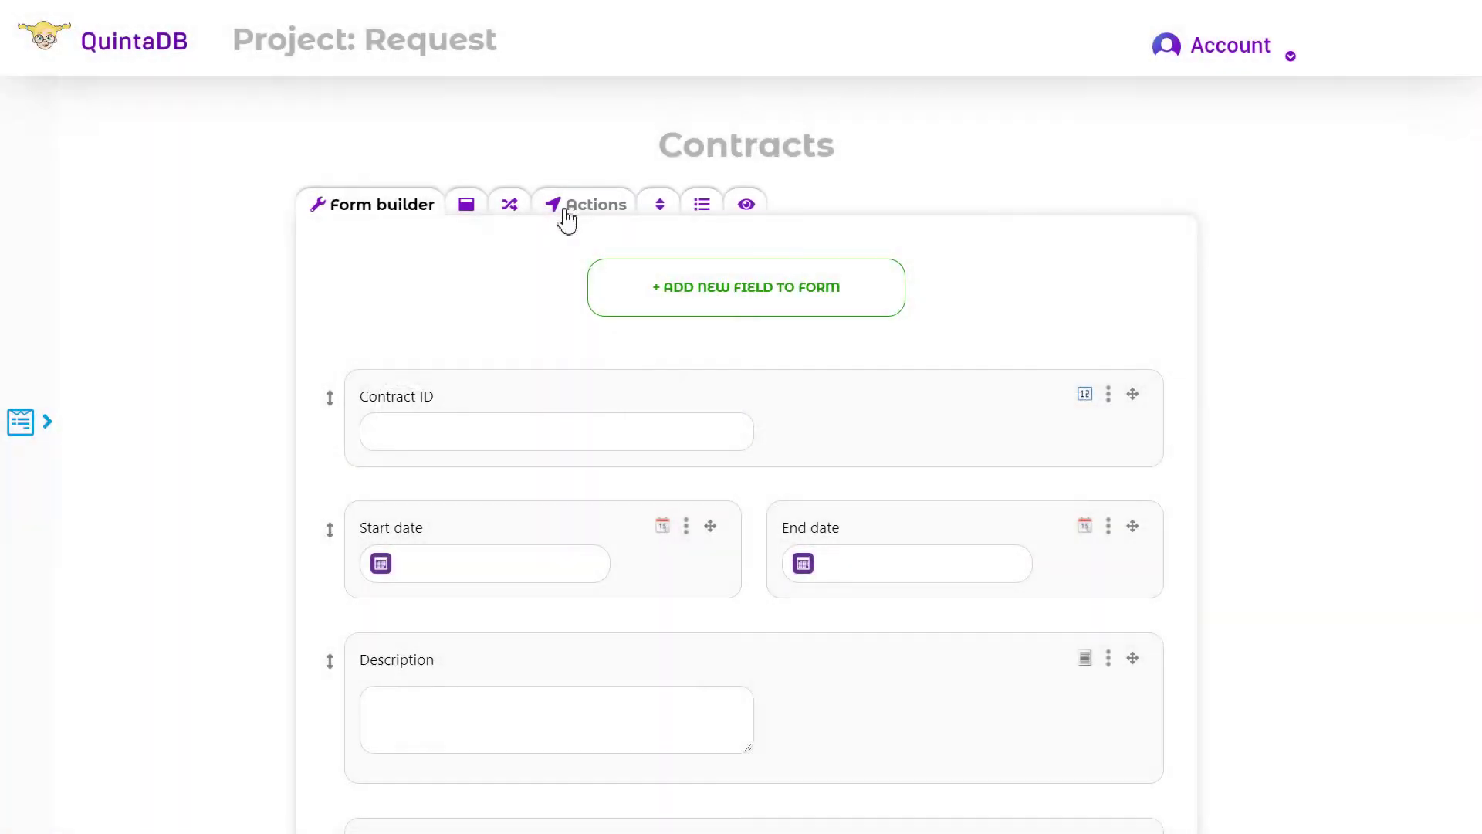
Start a new conditional action for the Contracts form.
left_click(566, 213)
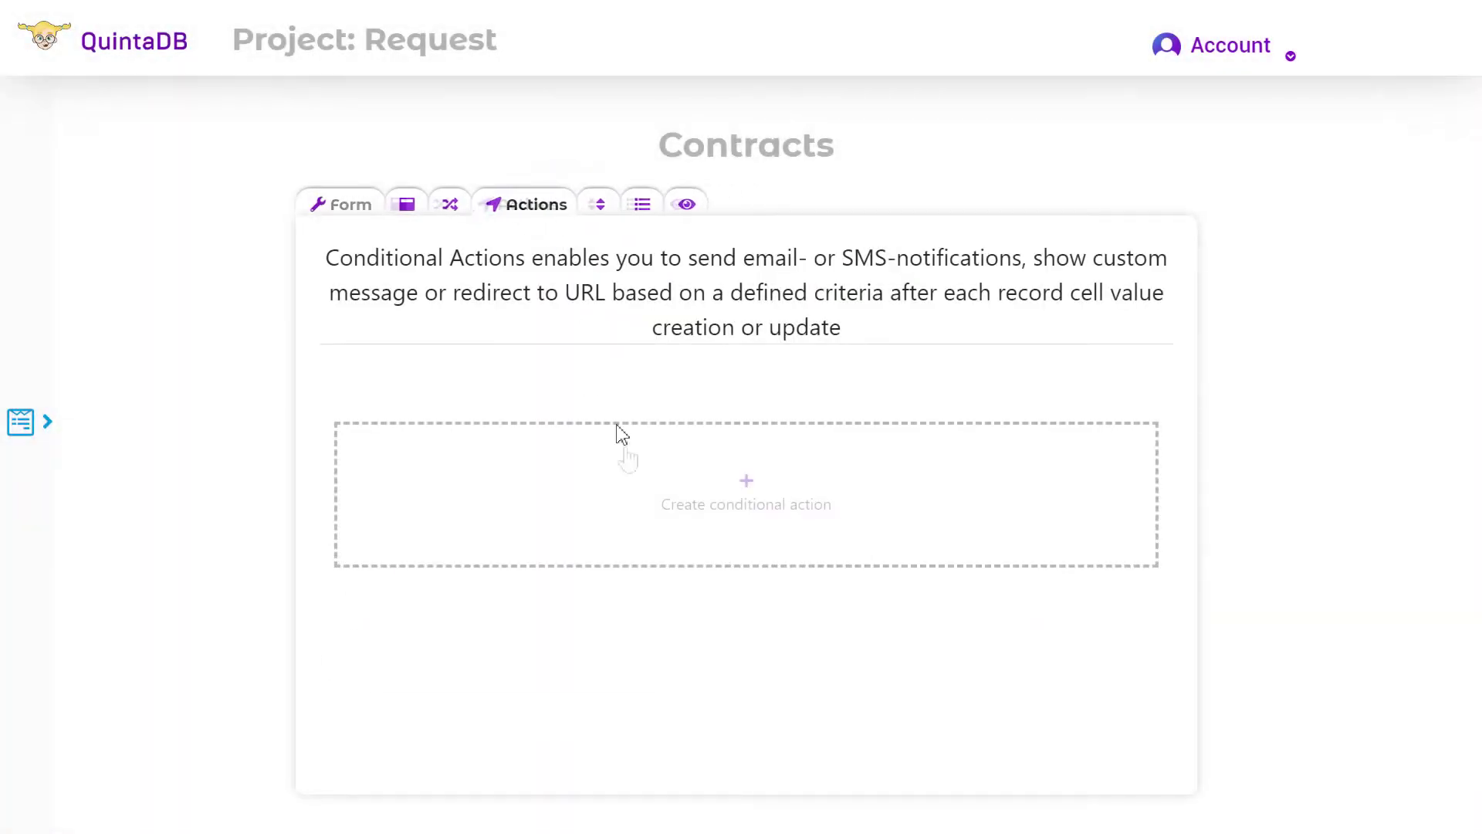
left_click(648, 460)
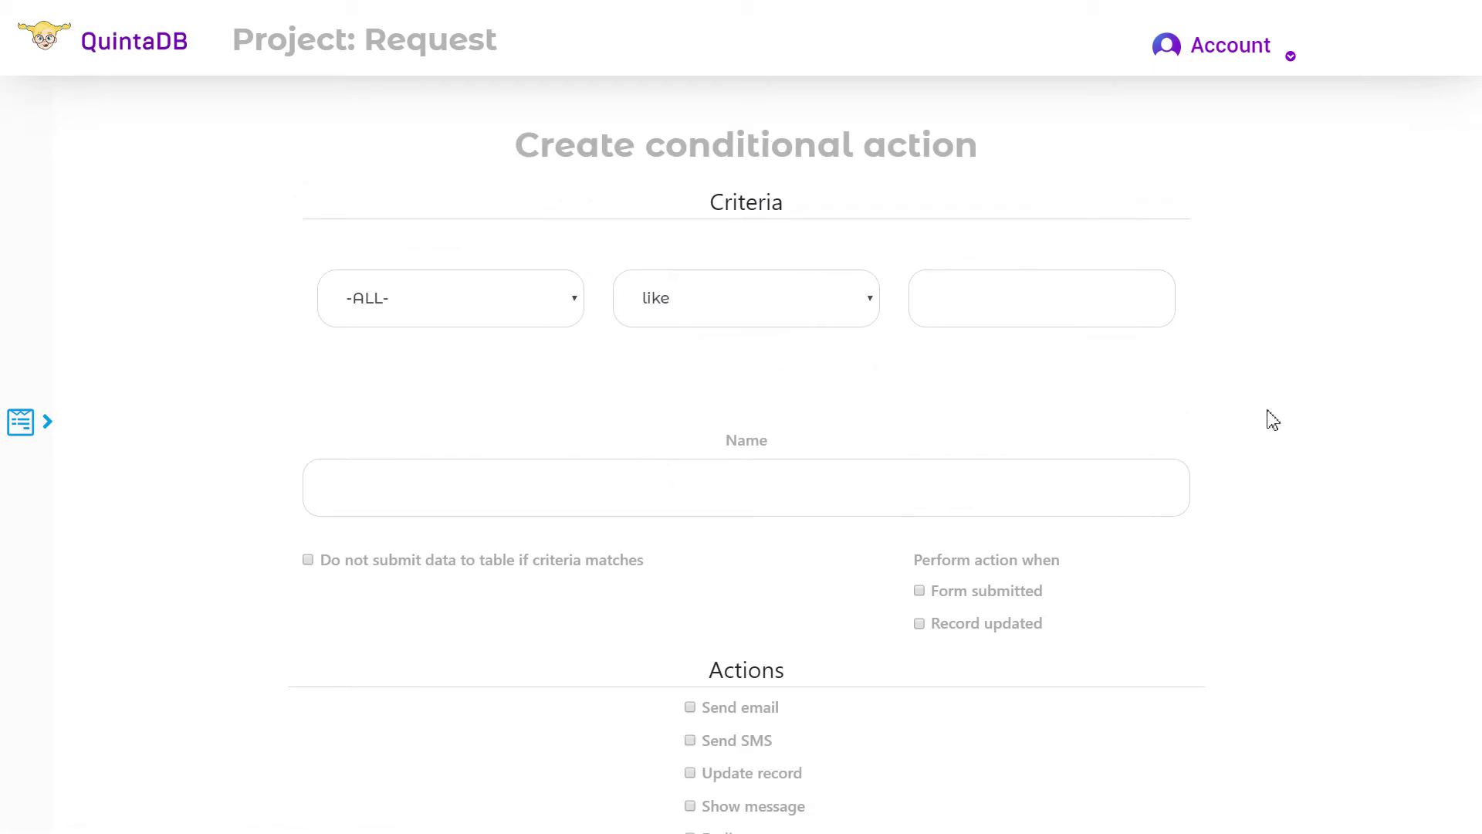
scroll(1272, 421, "down", 1)
scroll(1272, 421, "down", 2)
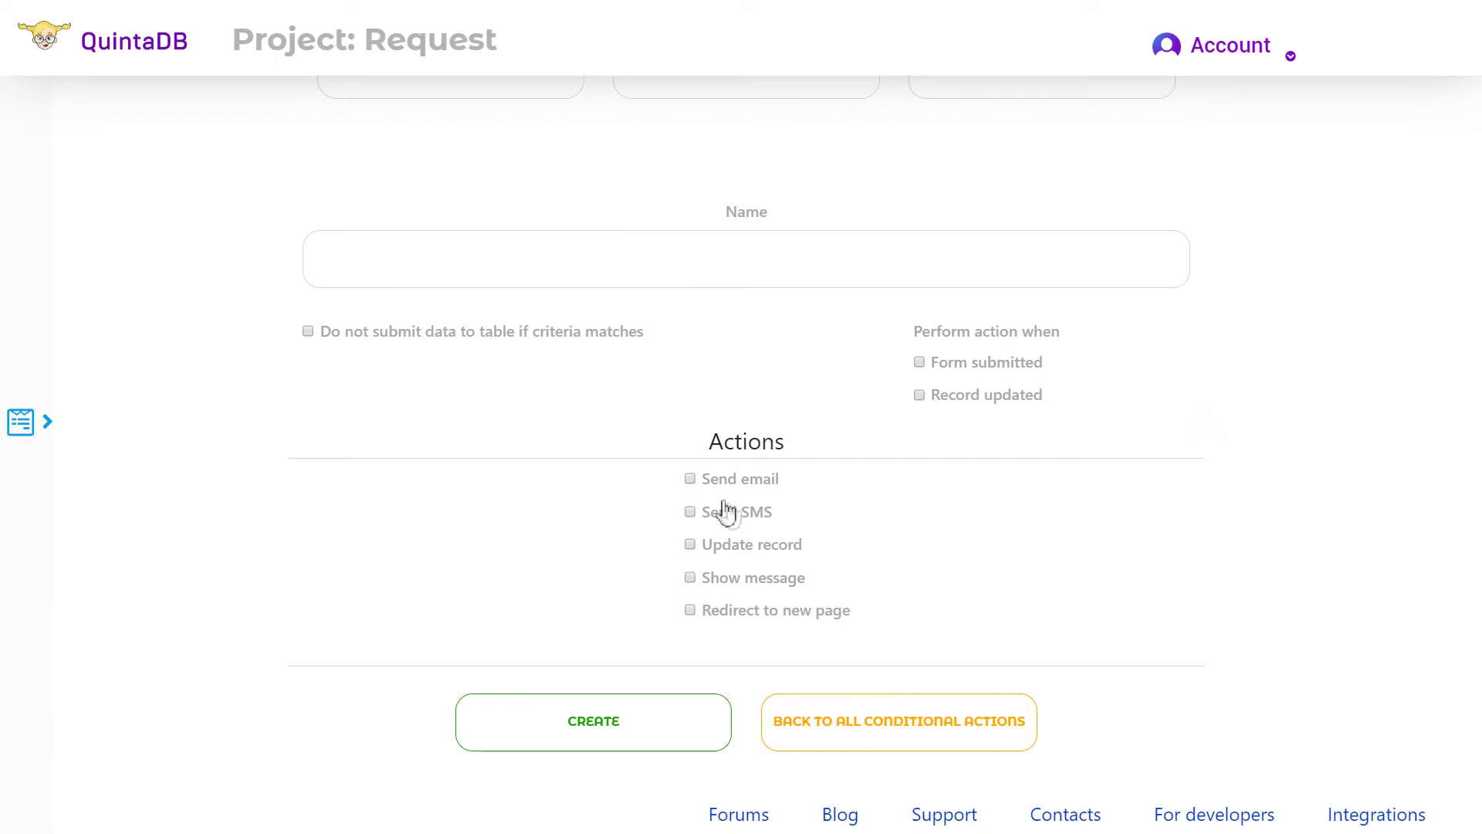
Tick the email, update-record, message, redirect and SMS actions, then untick them all.
left_click(691, 480)
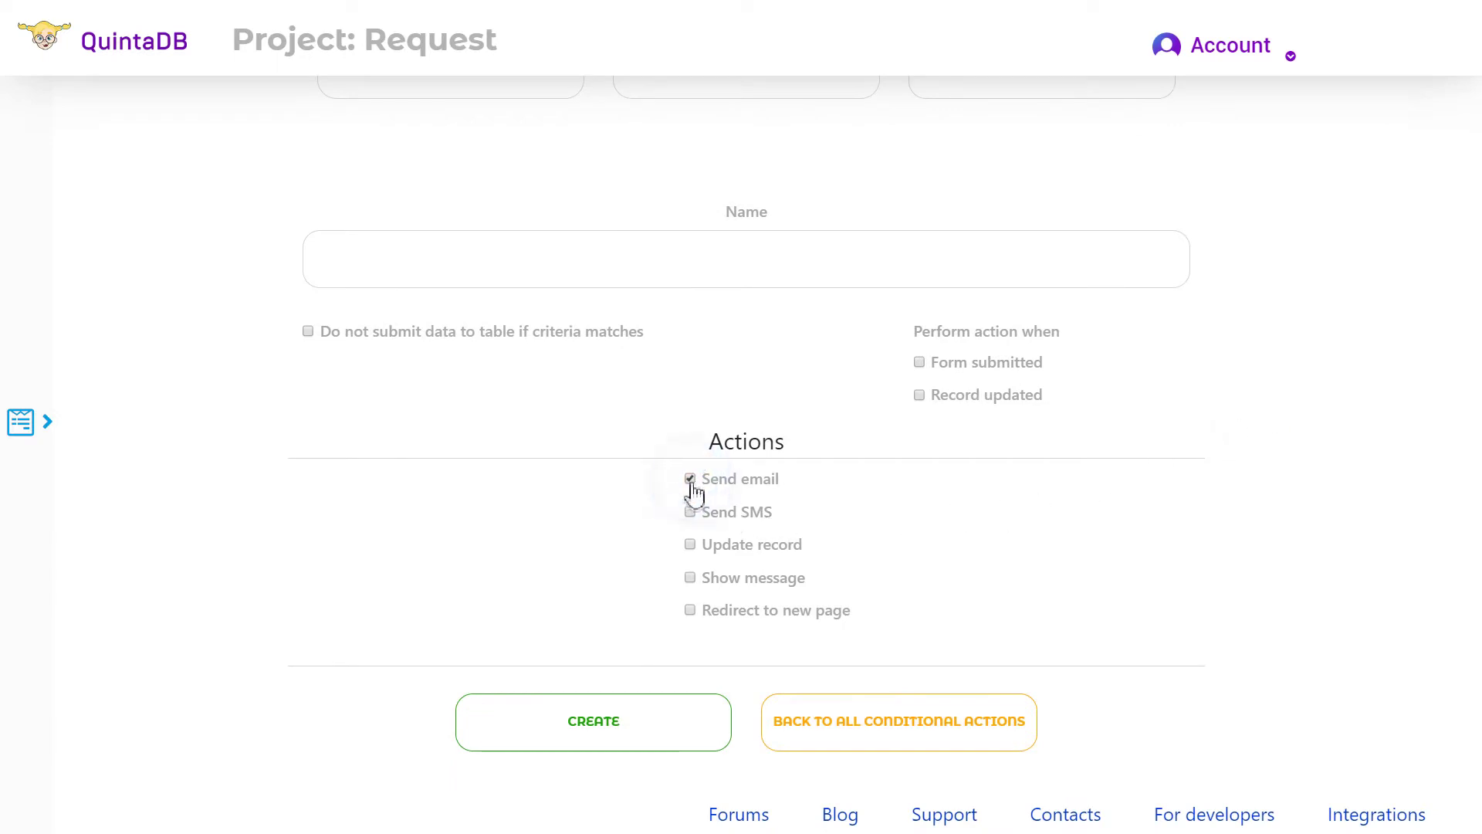
left_click(690, 549)
left_click(689, 579)
left_click(690, 612)
left_click(690, 513)
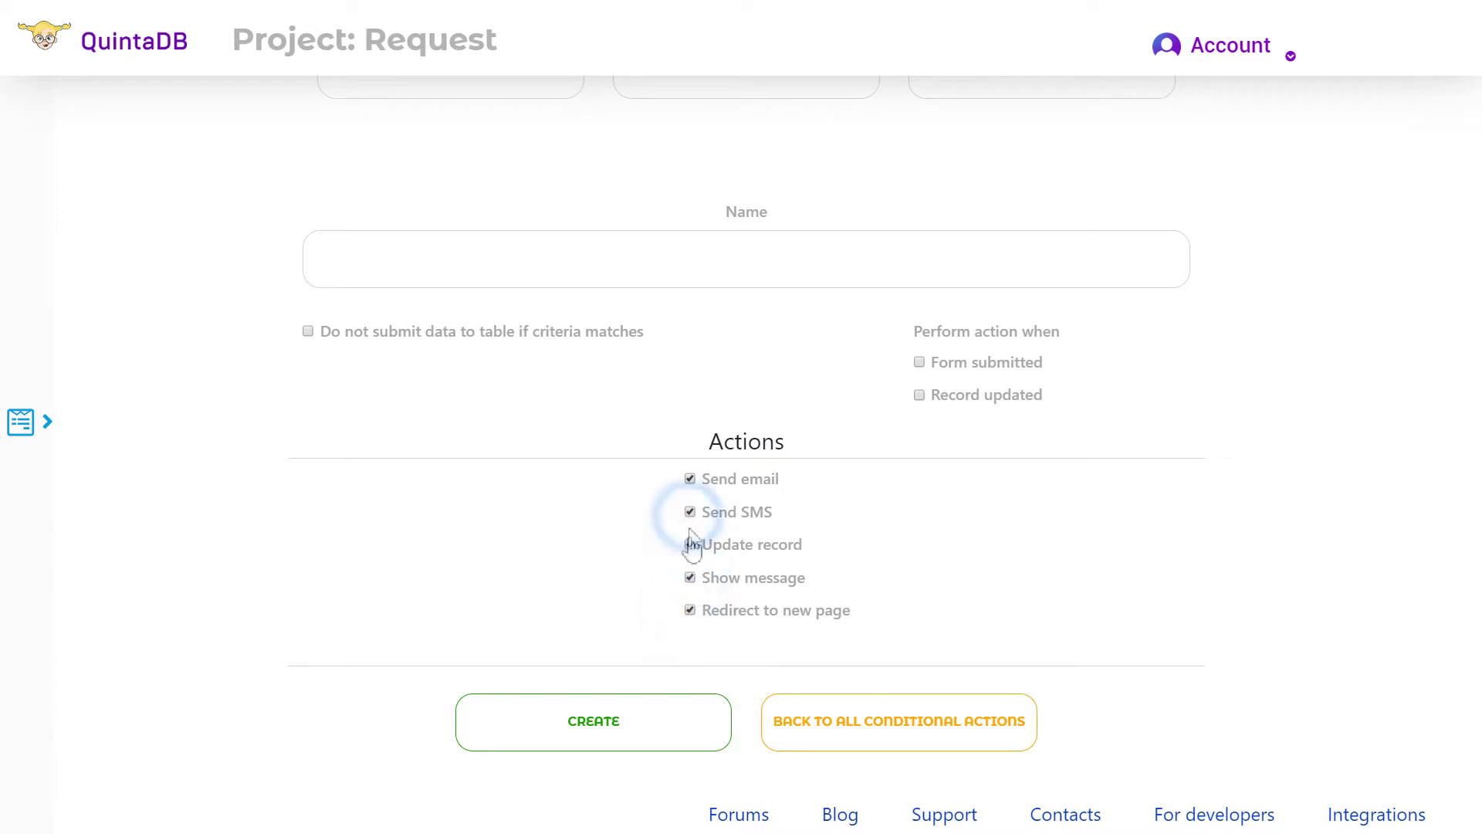
left_click(690, 579)
left_click(690, 610)
left_click(691, 509)
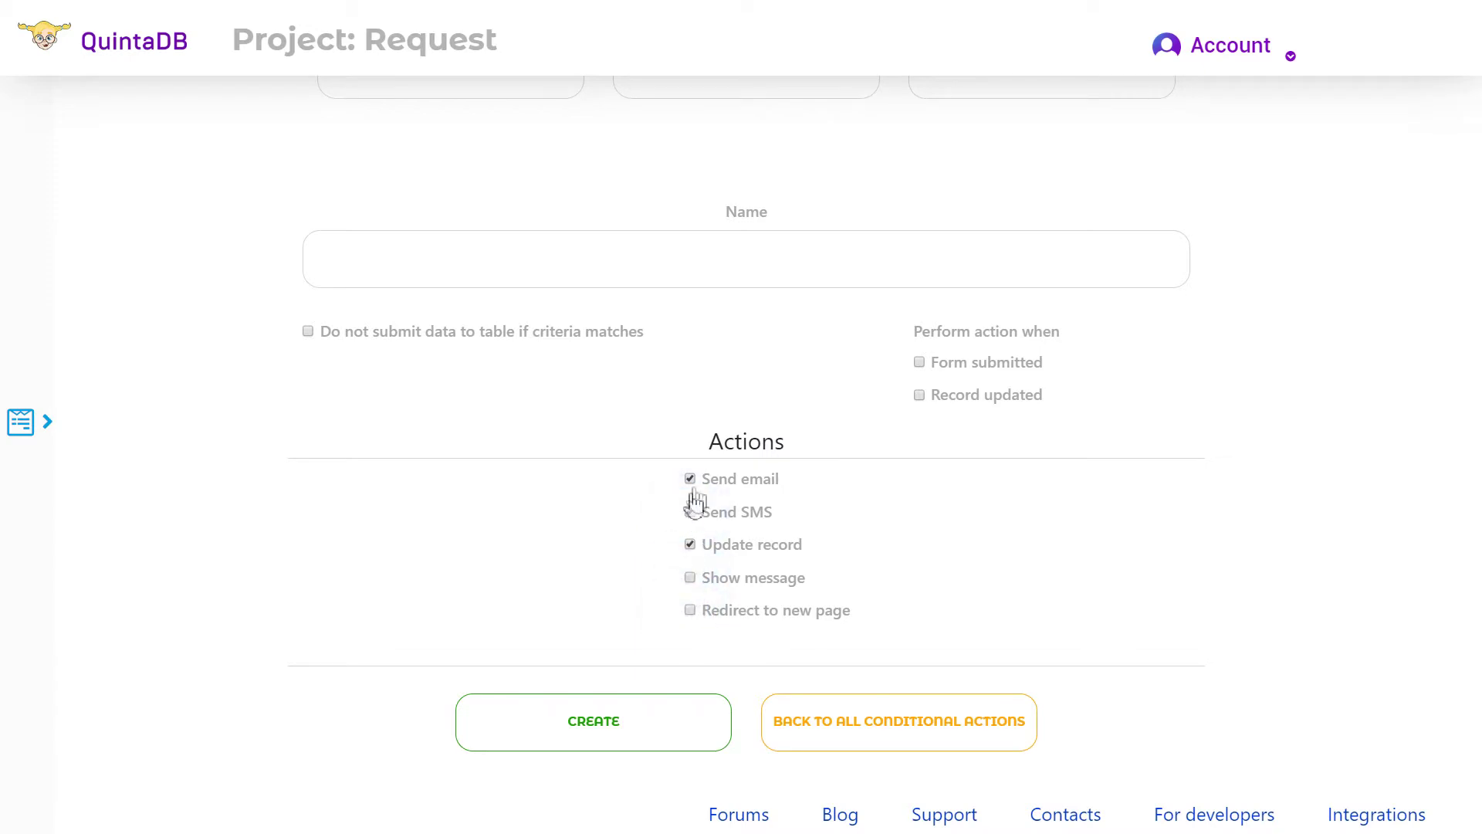
left_click(689, 479)
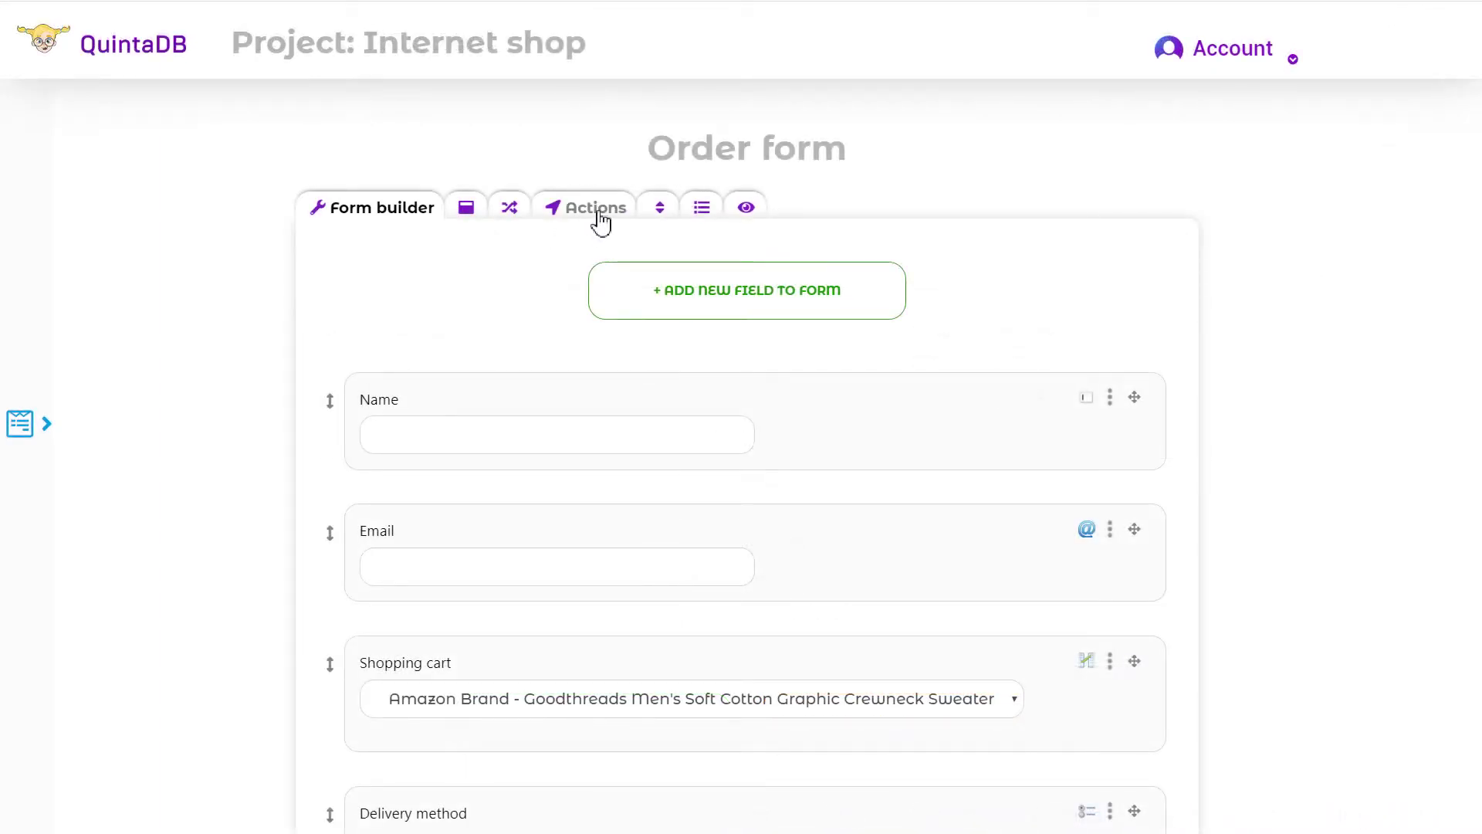
Start a new Order form conditional action with a criterion on the Status field.
left_click(599, 219)
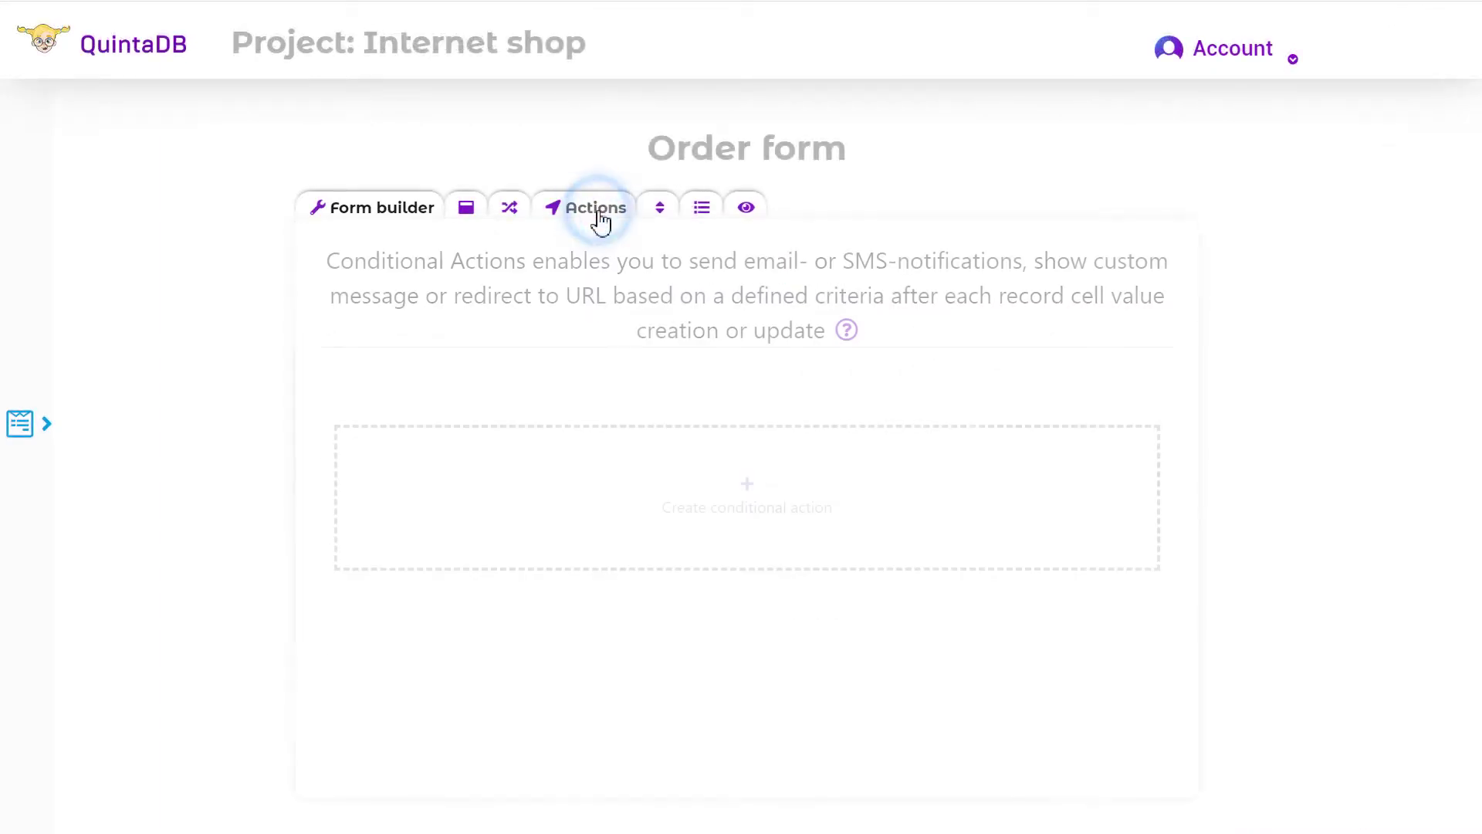
left_click(930, 506)
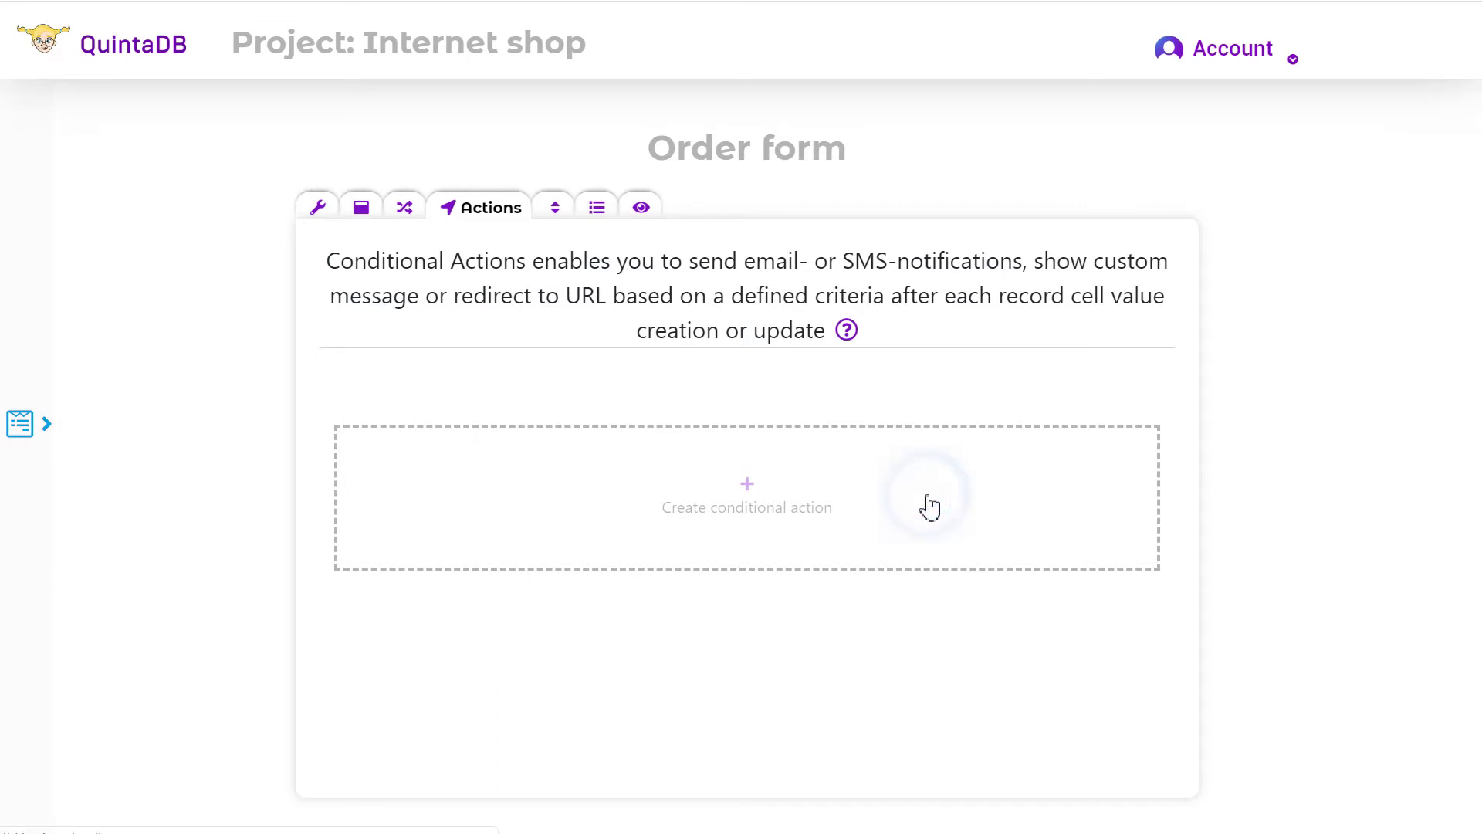
left_click(552, 300)
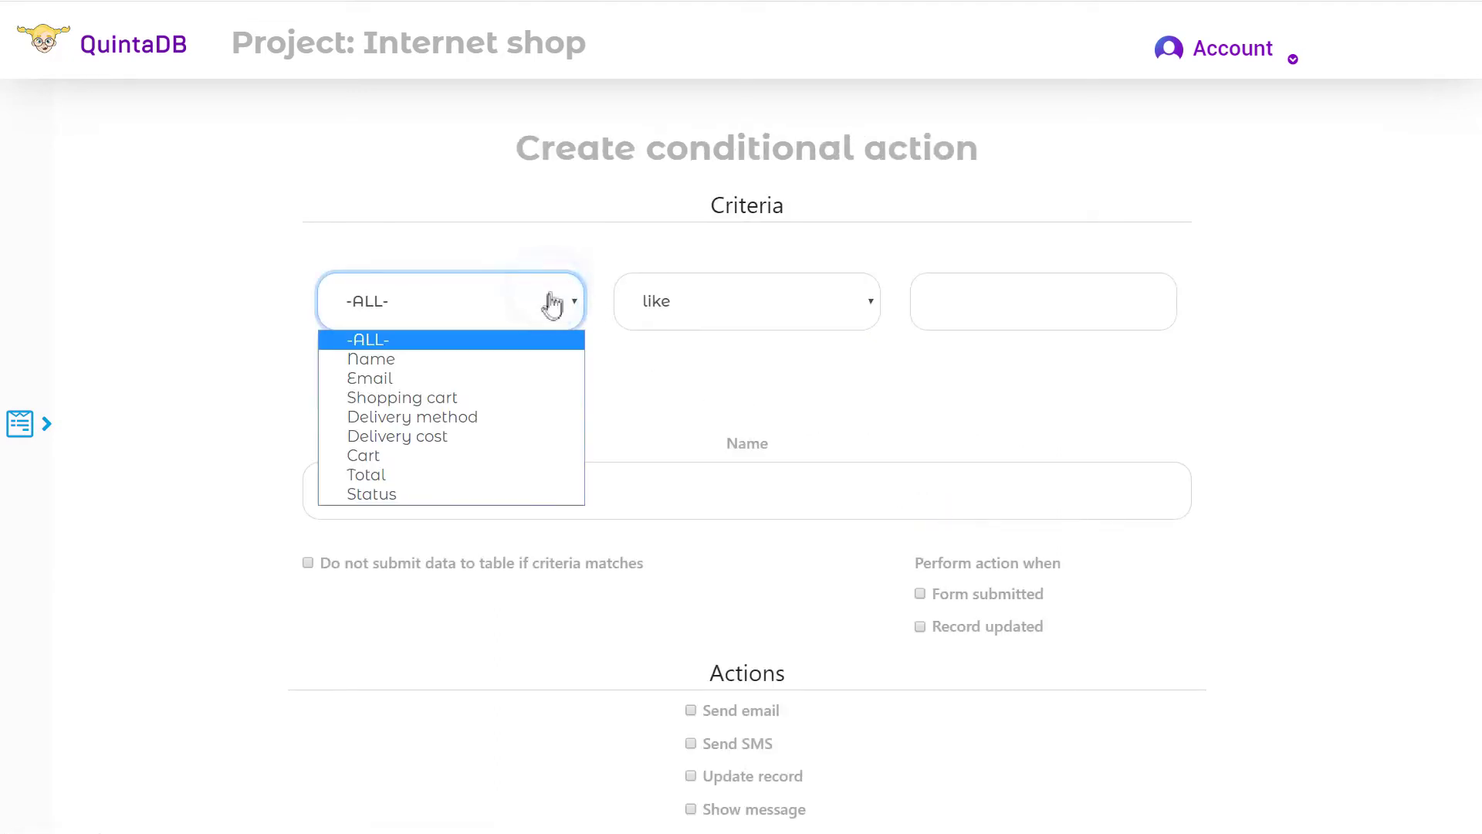
left_click(539, 496)
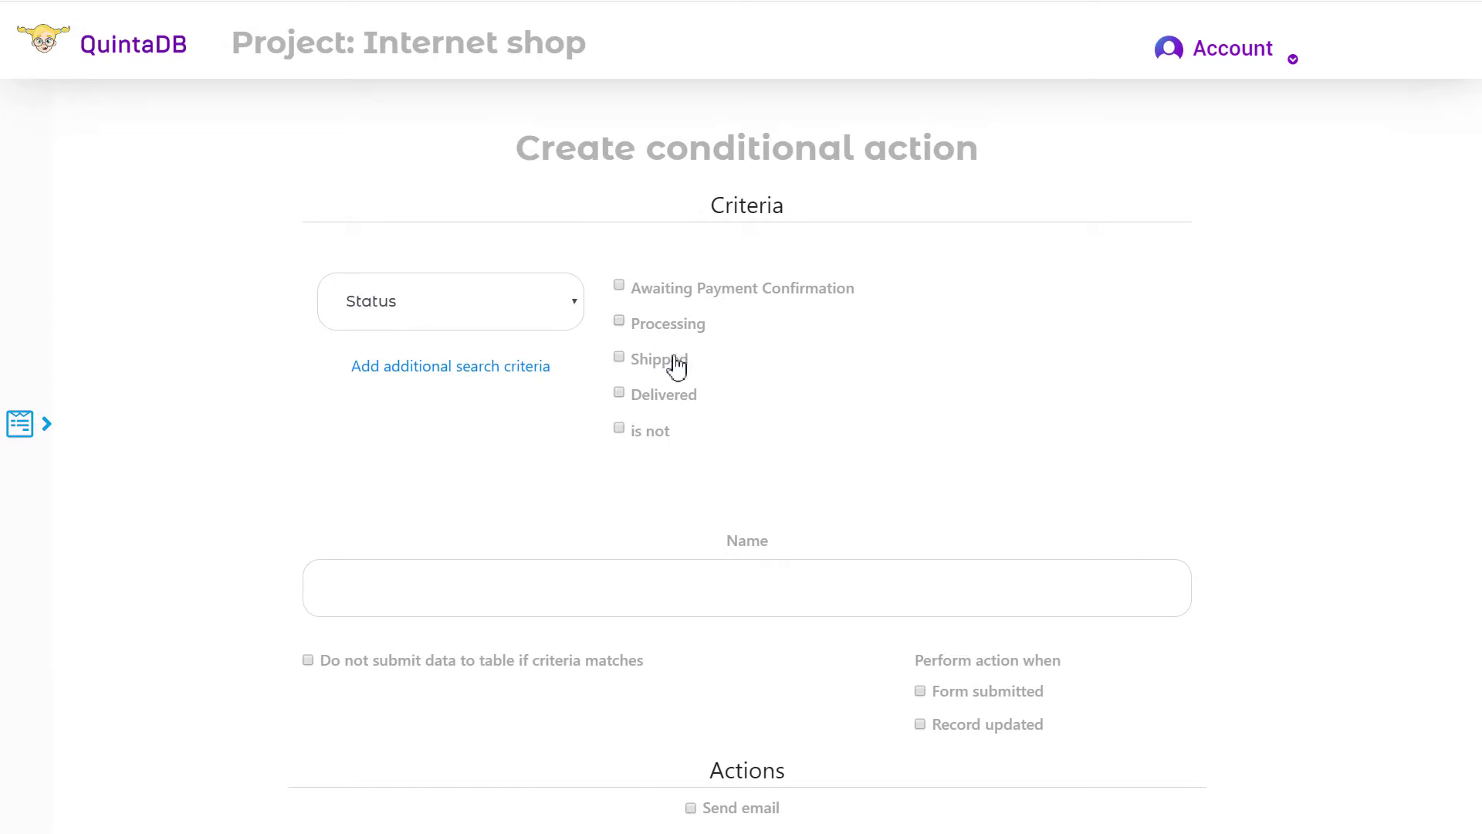
scroll(715, 380, "down", 4)
Name the action 'Status - shipped', trigger on record update, enable Send email, and create it.
left_click(730, 307)
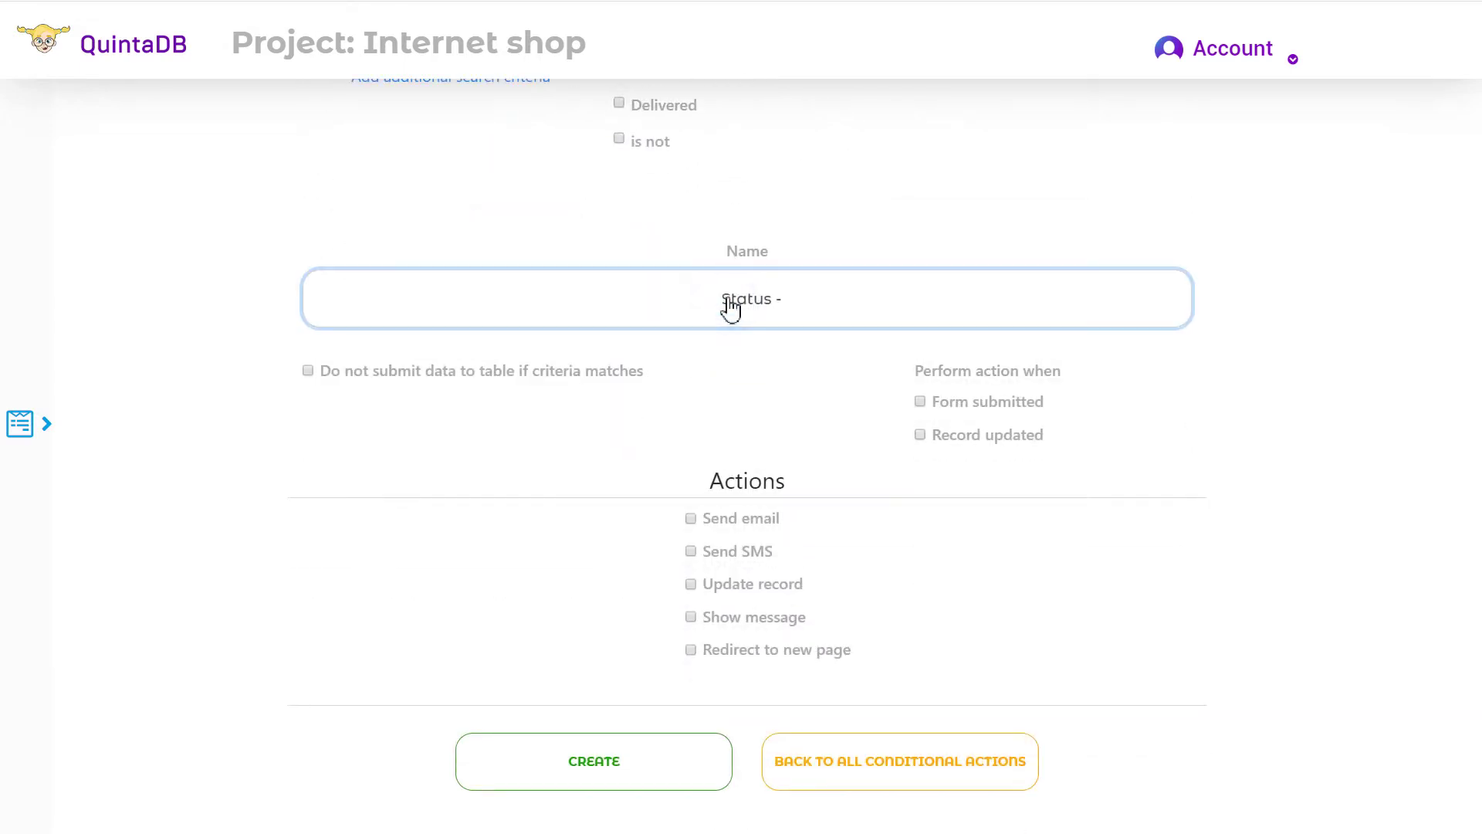
type("shipped")
scroll(772, 432, "up", 1)
left_click(1261, 464)
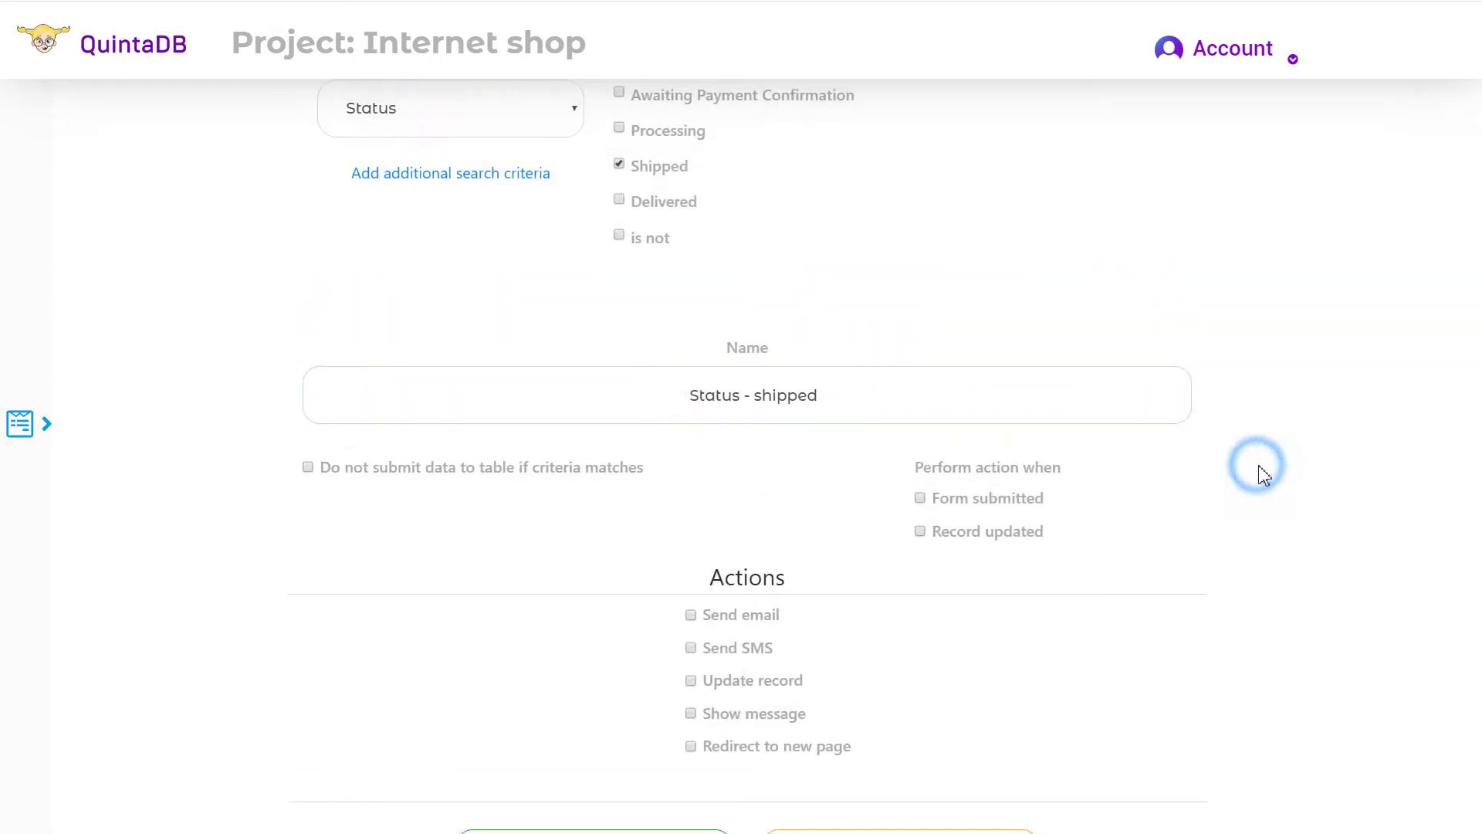
scroll(1268, 482, "down", 2)
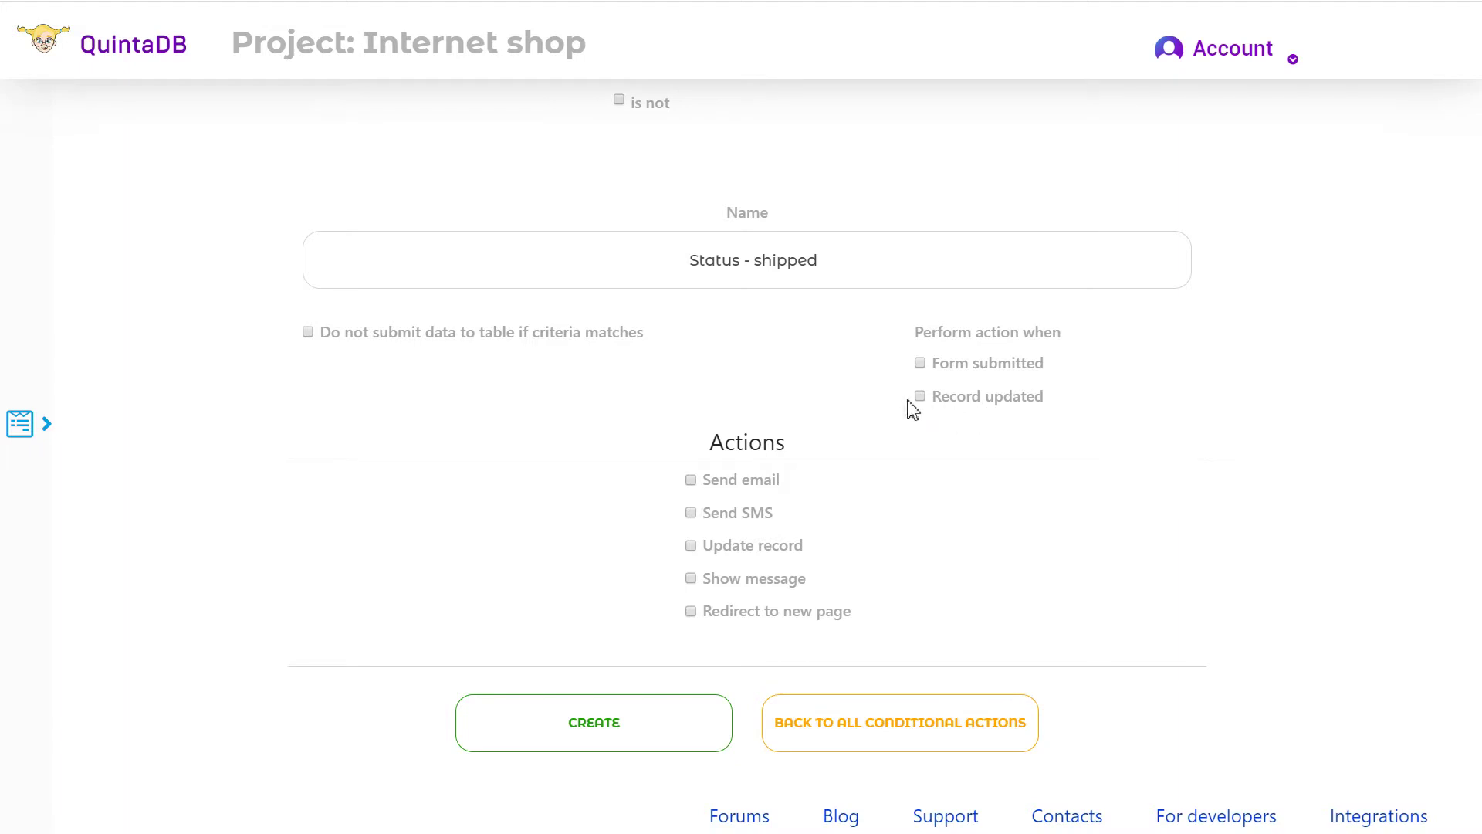
left_click(921, 397)
left_click(692, 482)
left_click(675, 722)
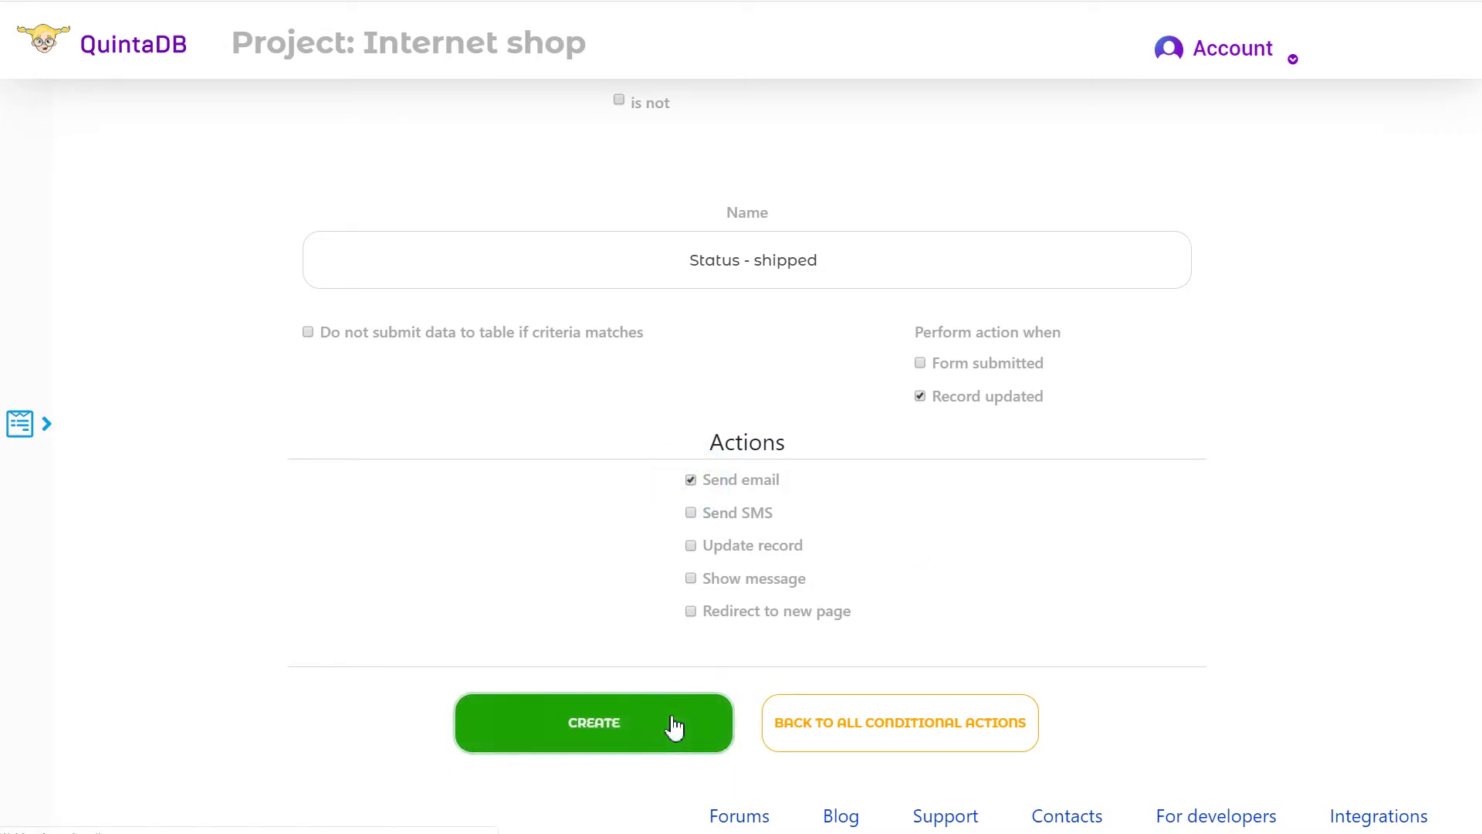
Reopen the 'Status - shipped' action and go to its Send email template.
scroll(726, 564, "down", 1)
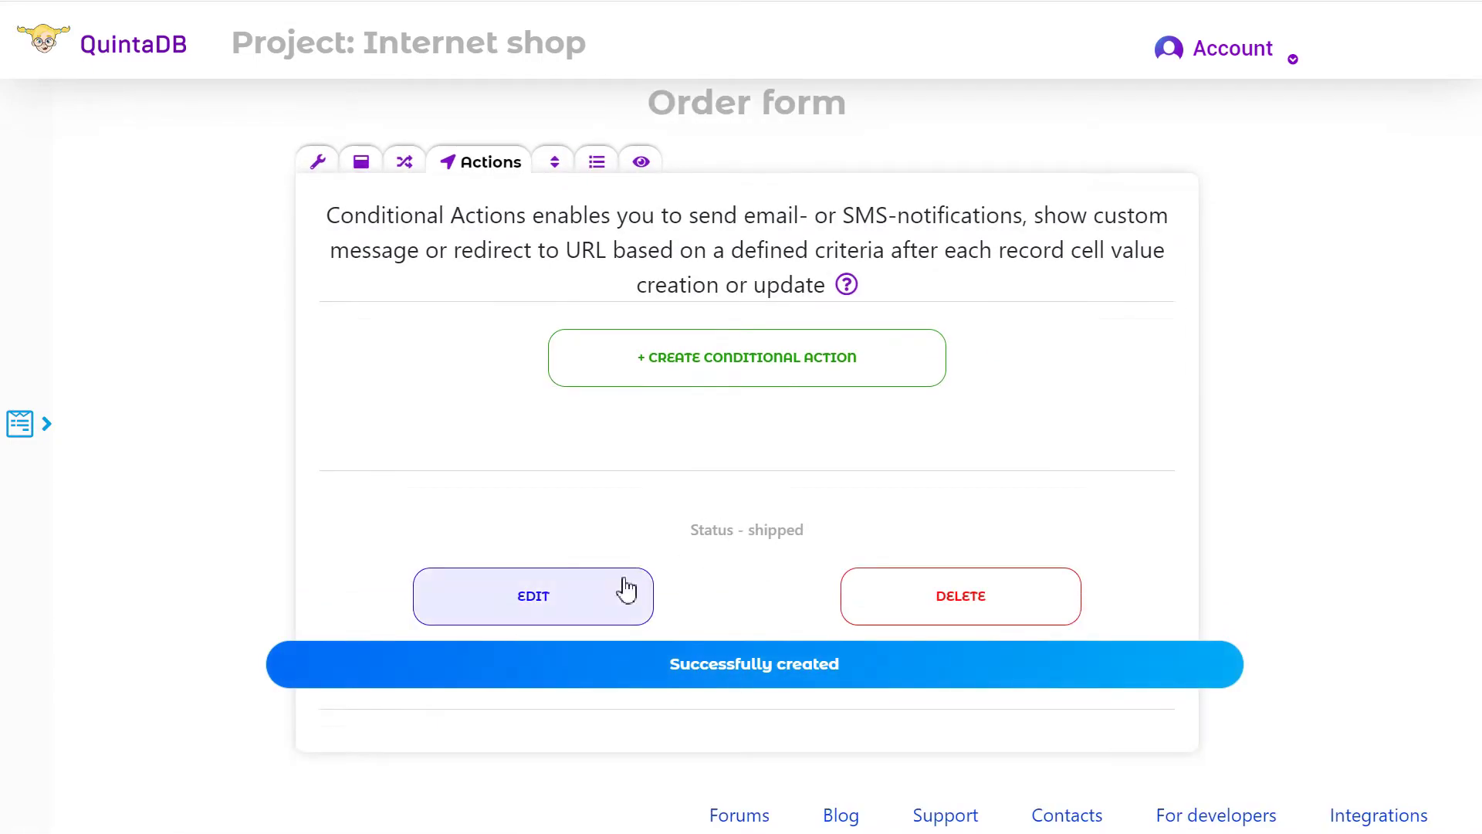
left_click(618, 605)
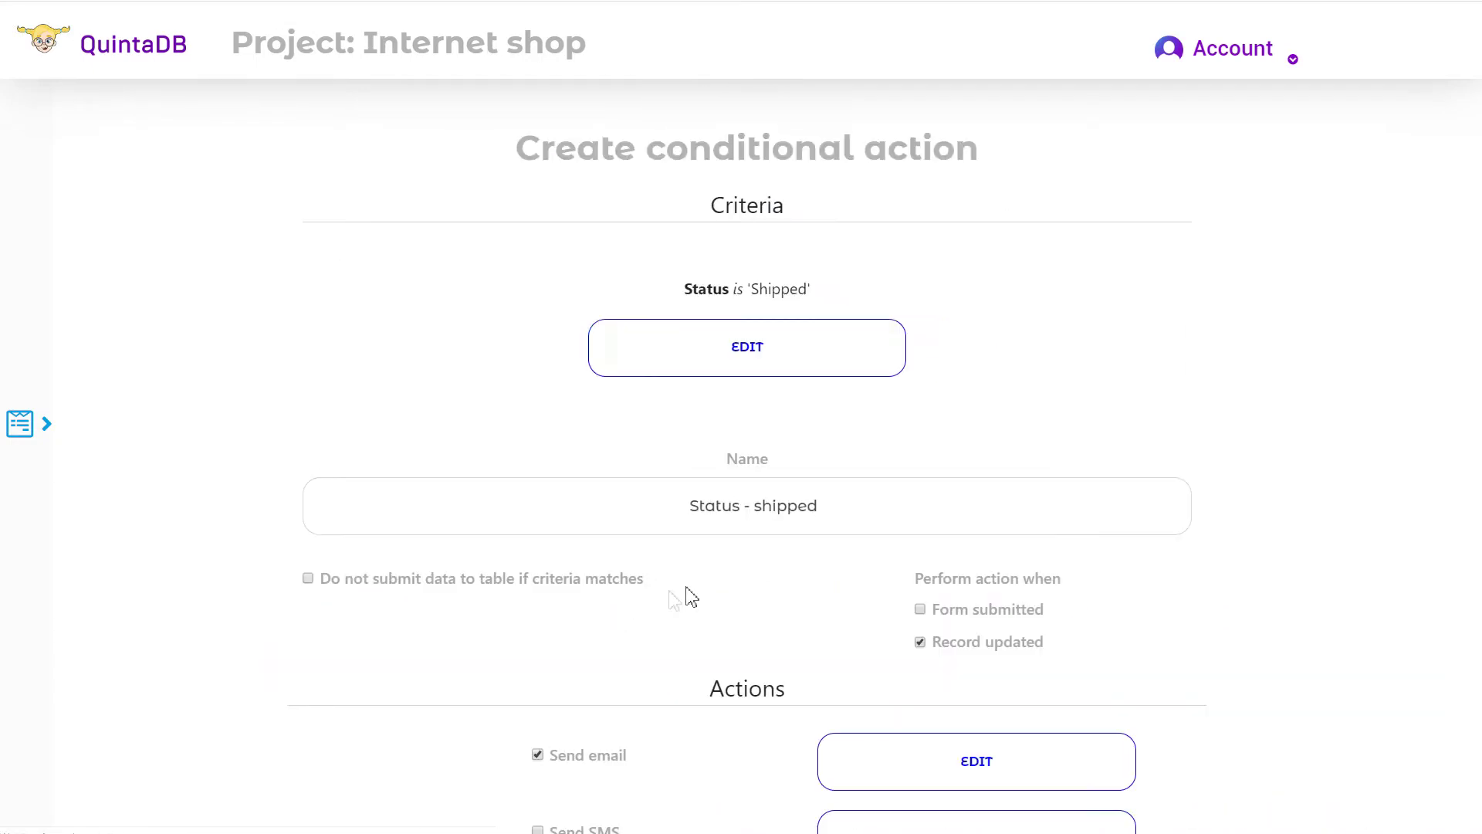
scroll(798, 581, "down", 5)
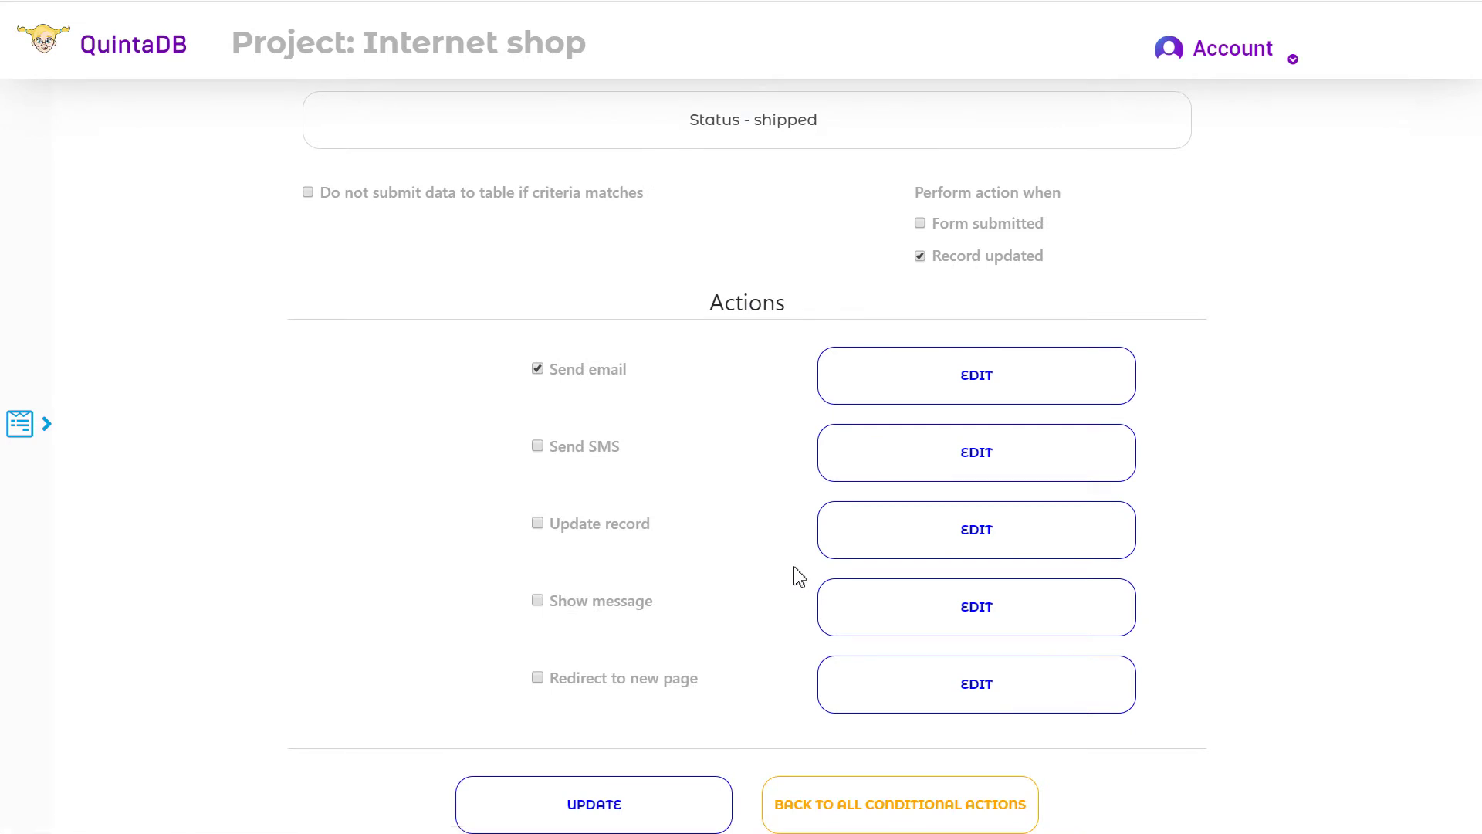
scroll(799, 578, "down", 1)
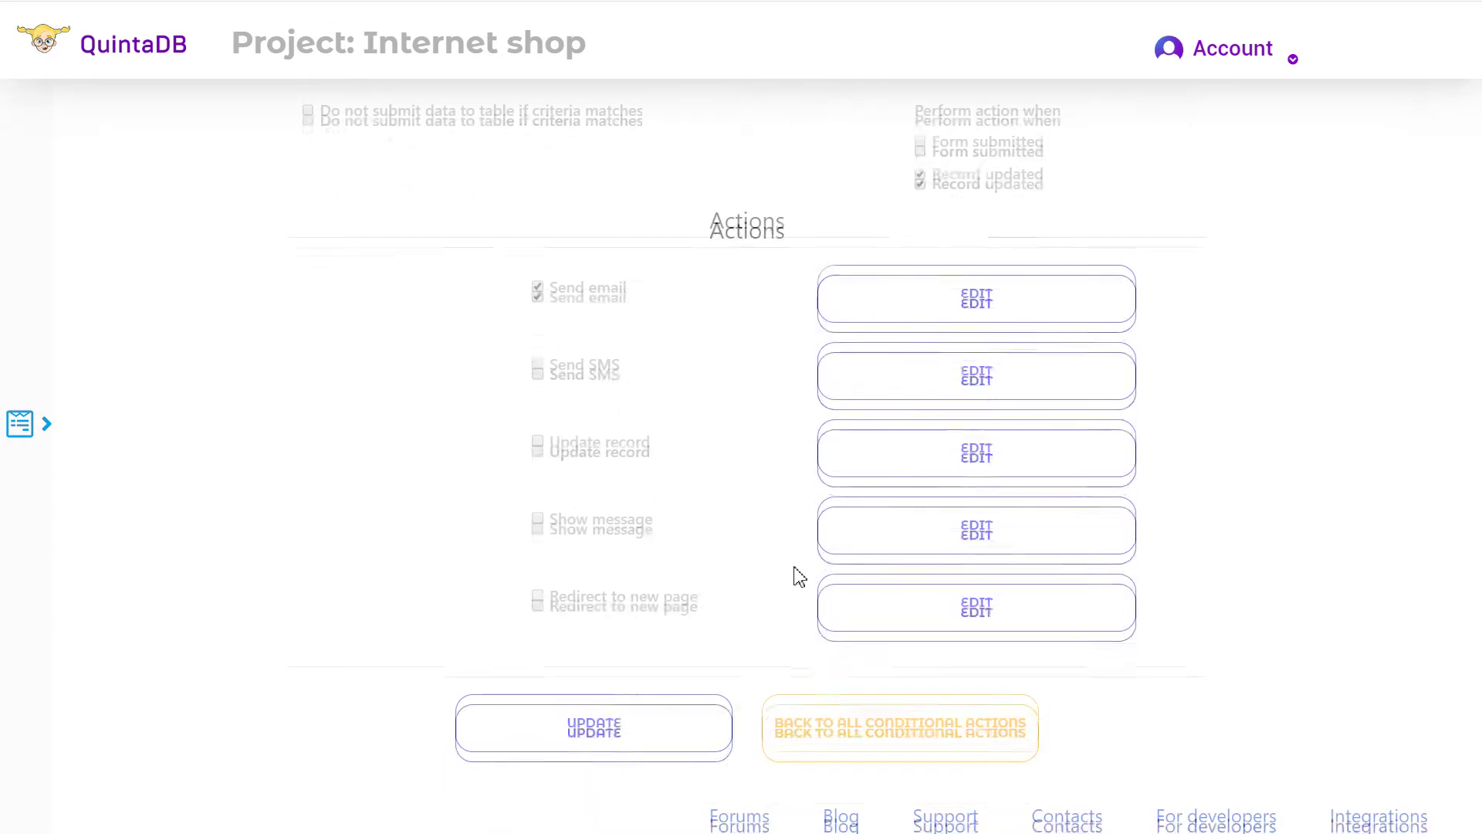
left_click(896, 301)
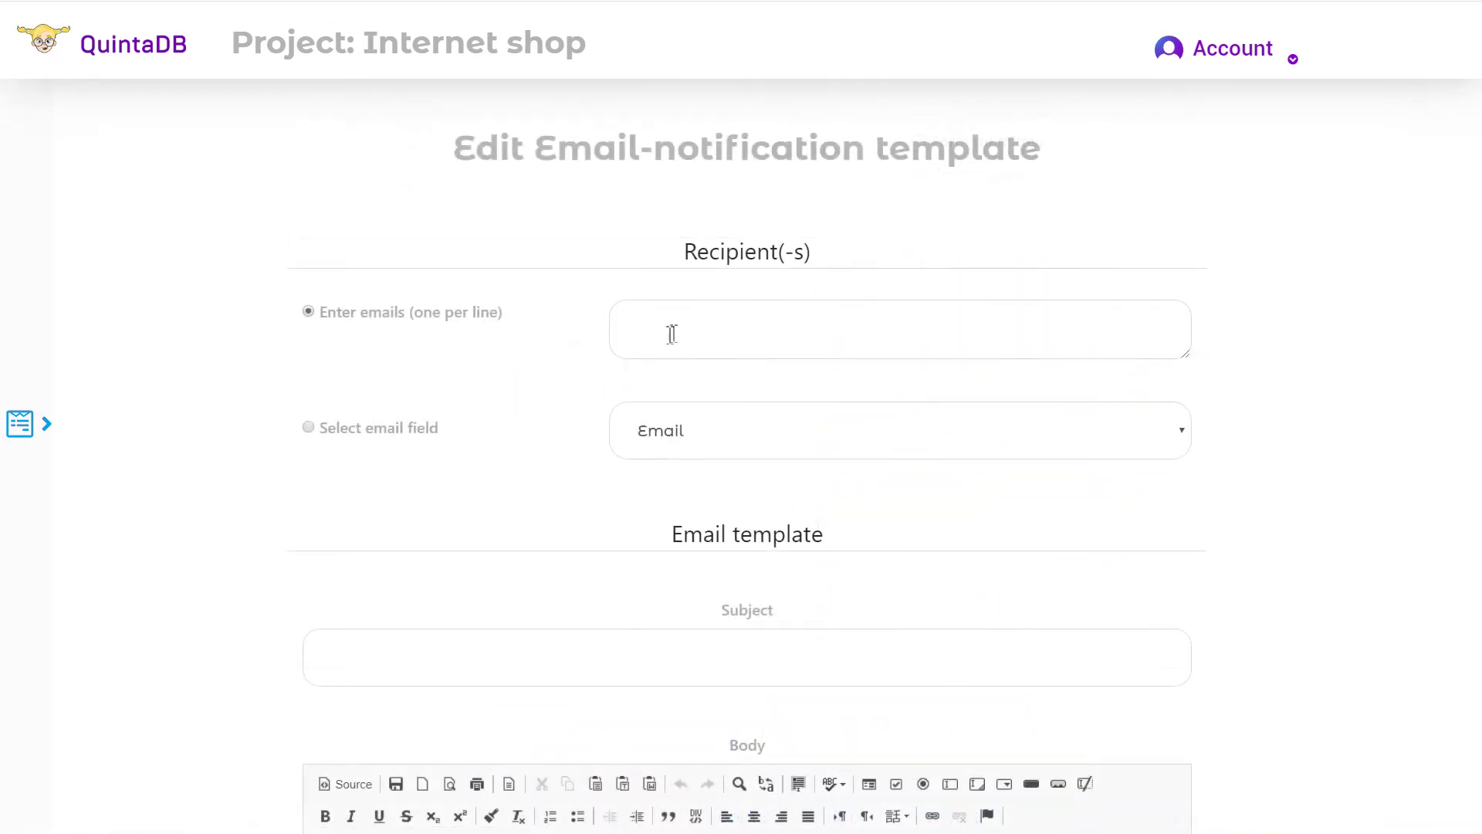
Send the email to the record's Email field with subject 'Your order'.
left_click(310, 429)
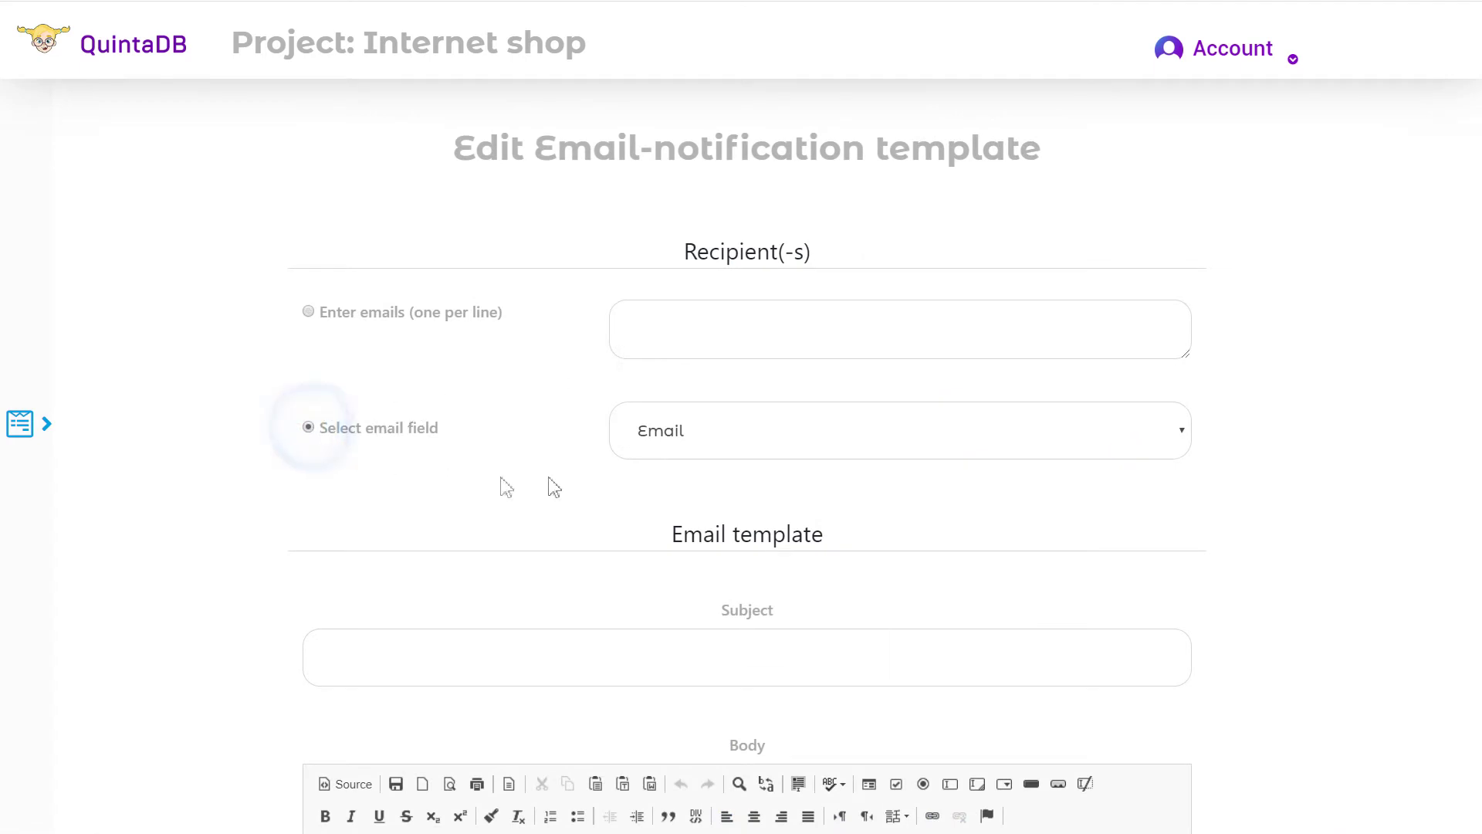
left_click(672, 457)
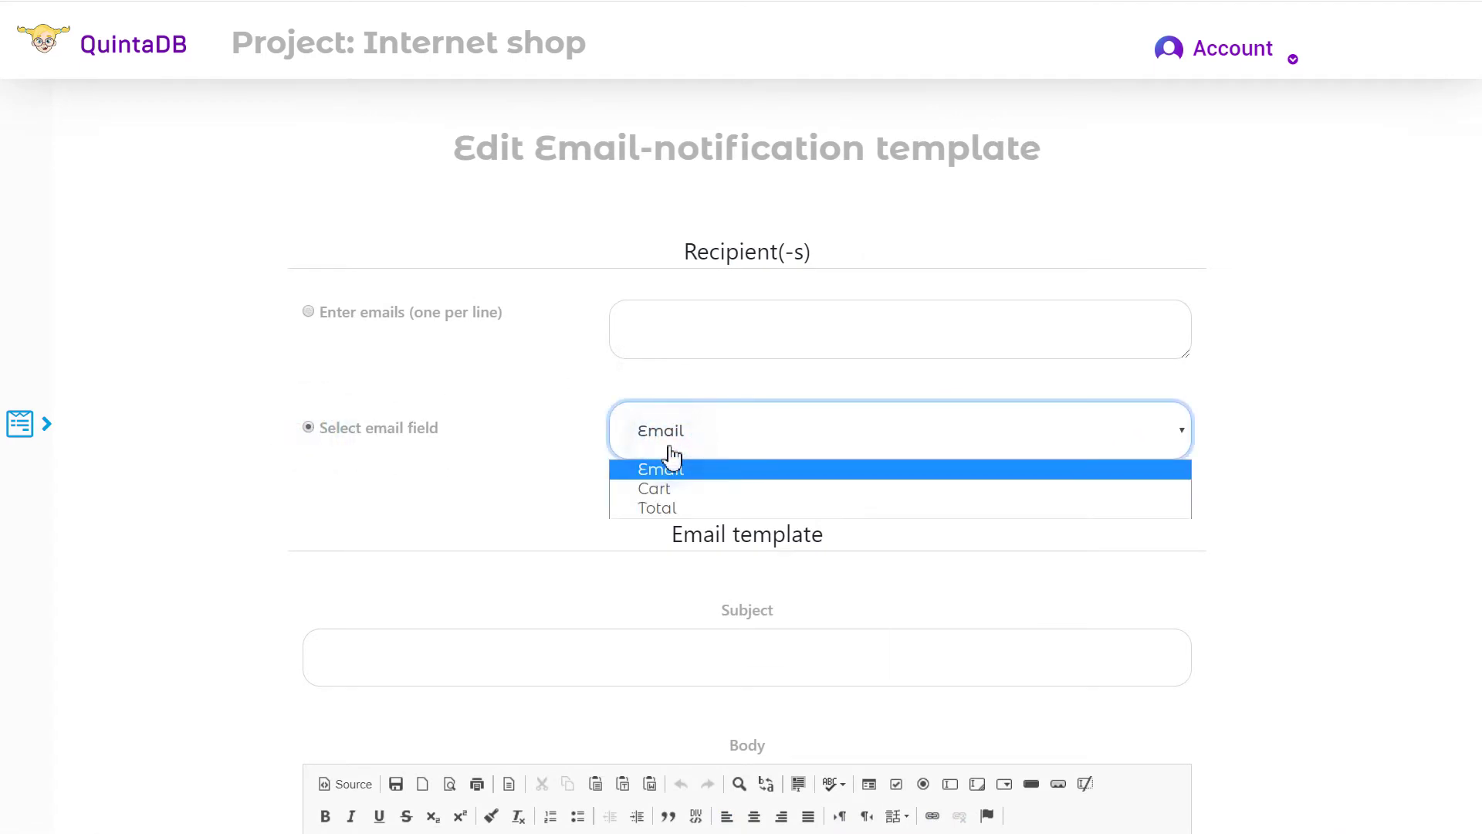
left_click(672, 447)
scroll(682, 520, "down", 2)
scroll(680, 494, "down", 3)
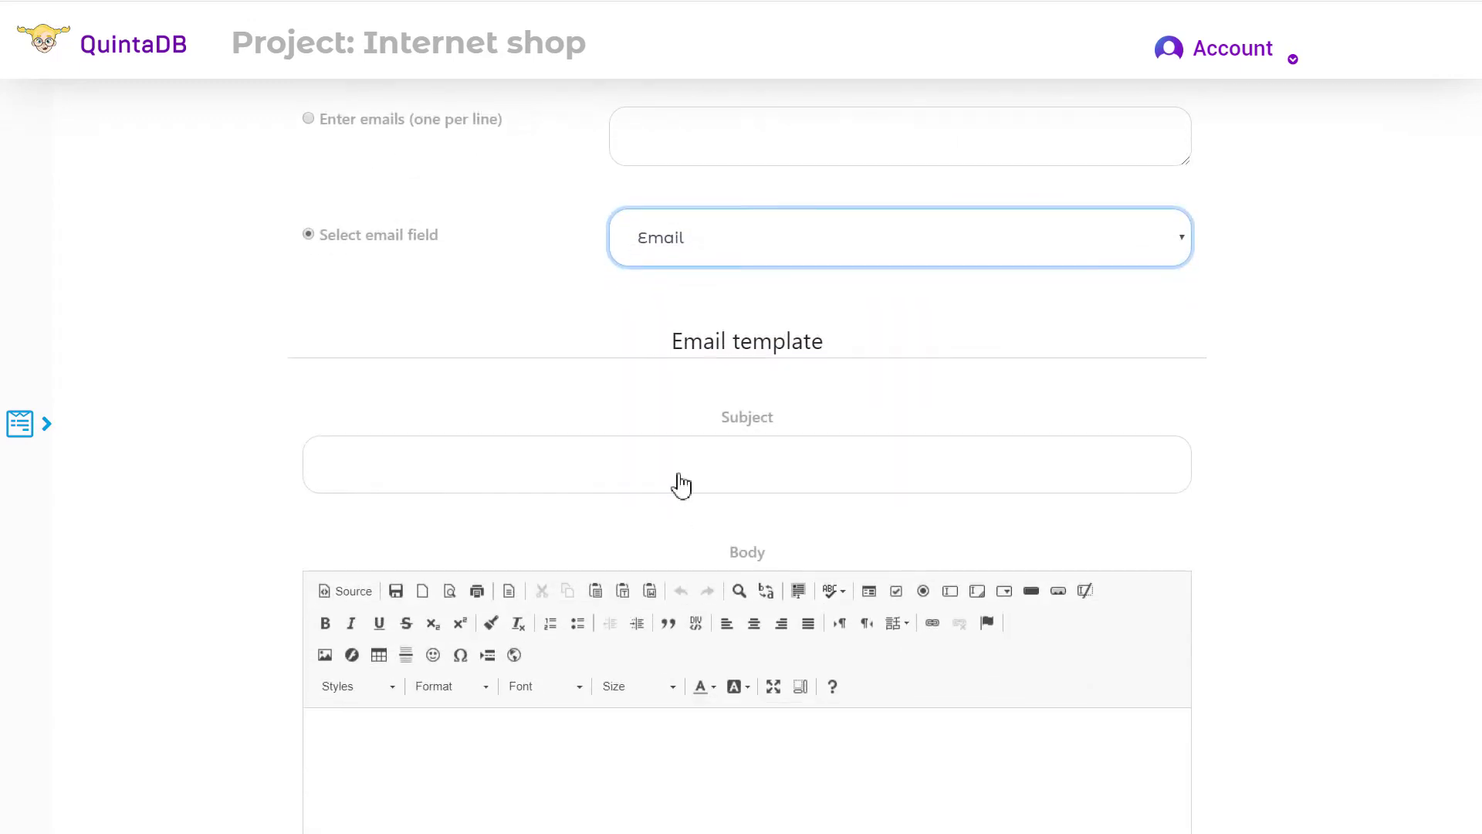
left_click(720, 363)
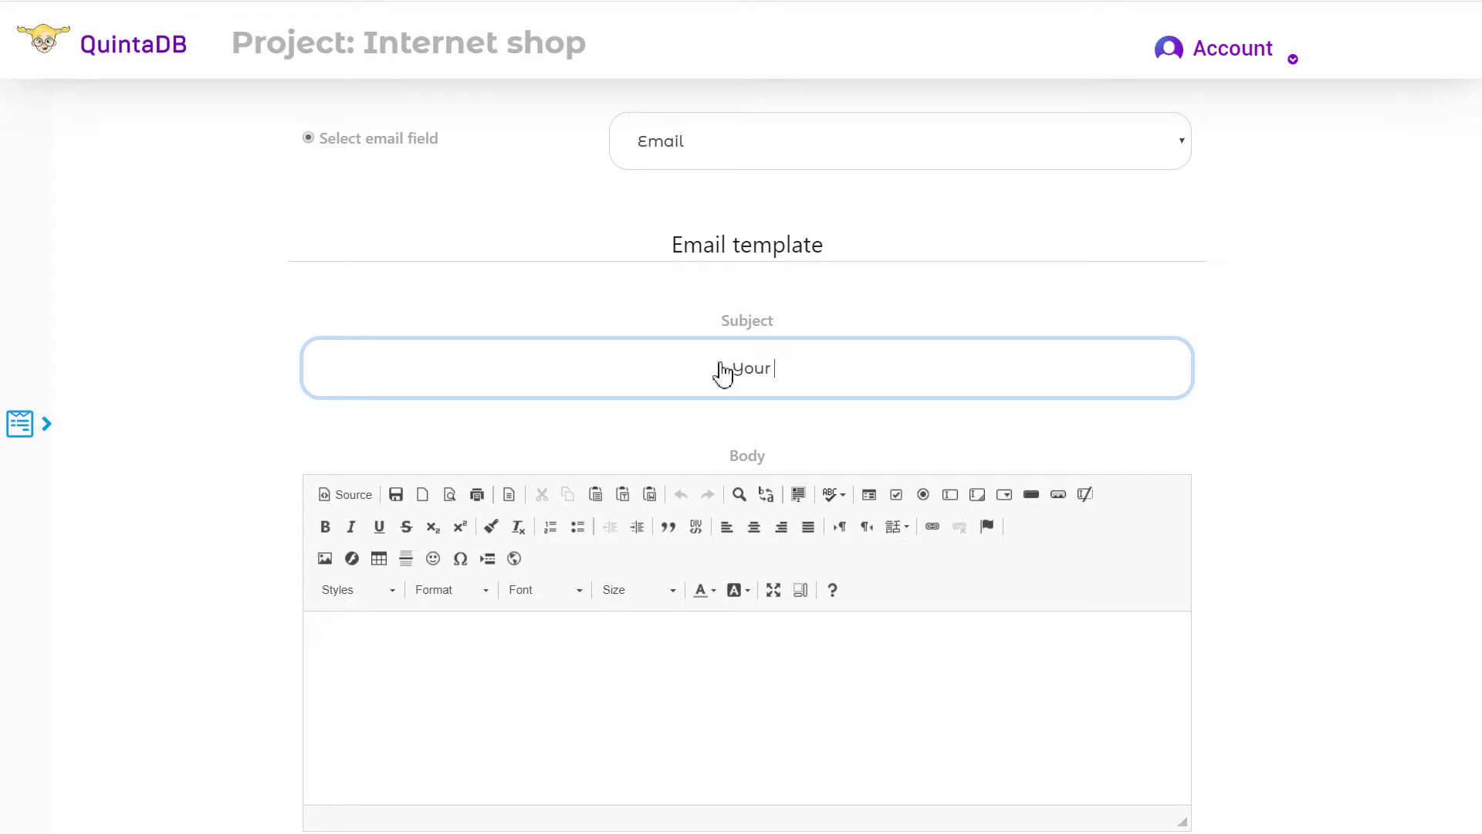
type("Your order")
Write the email body greeting the customer with 'Hi' and the pasted Name field code.
left_click(551, 671)
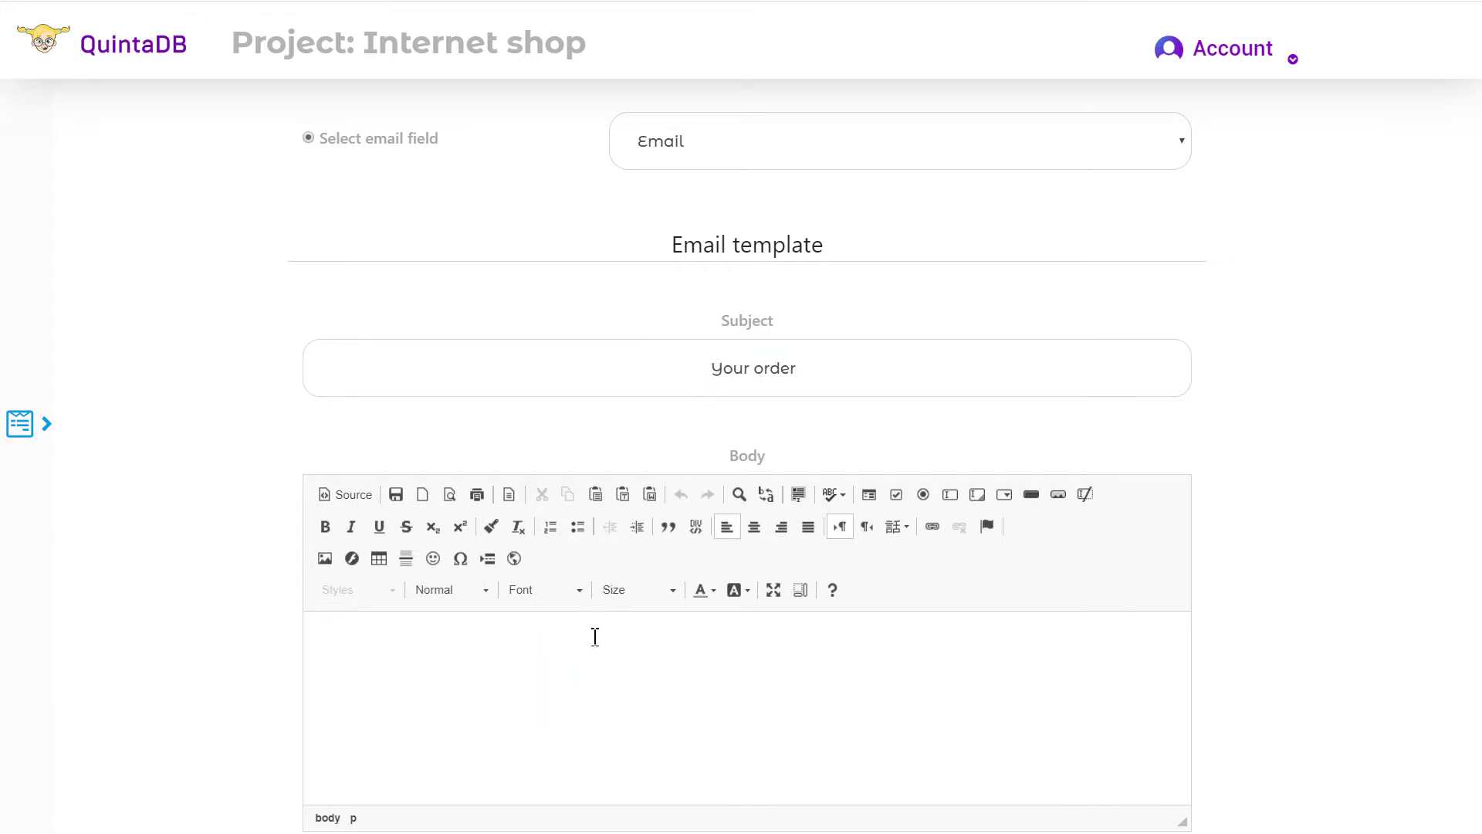
scroll(596, 635, "down", 5)
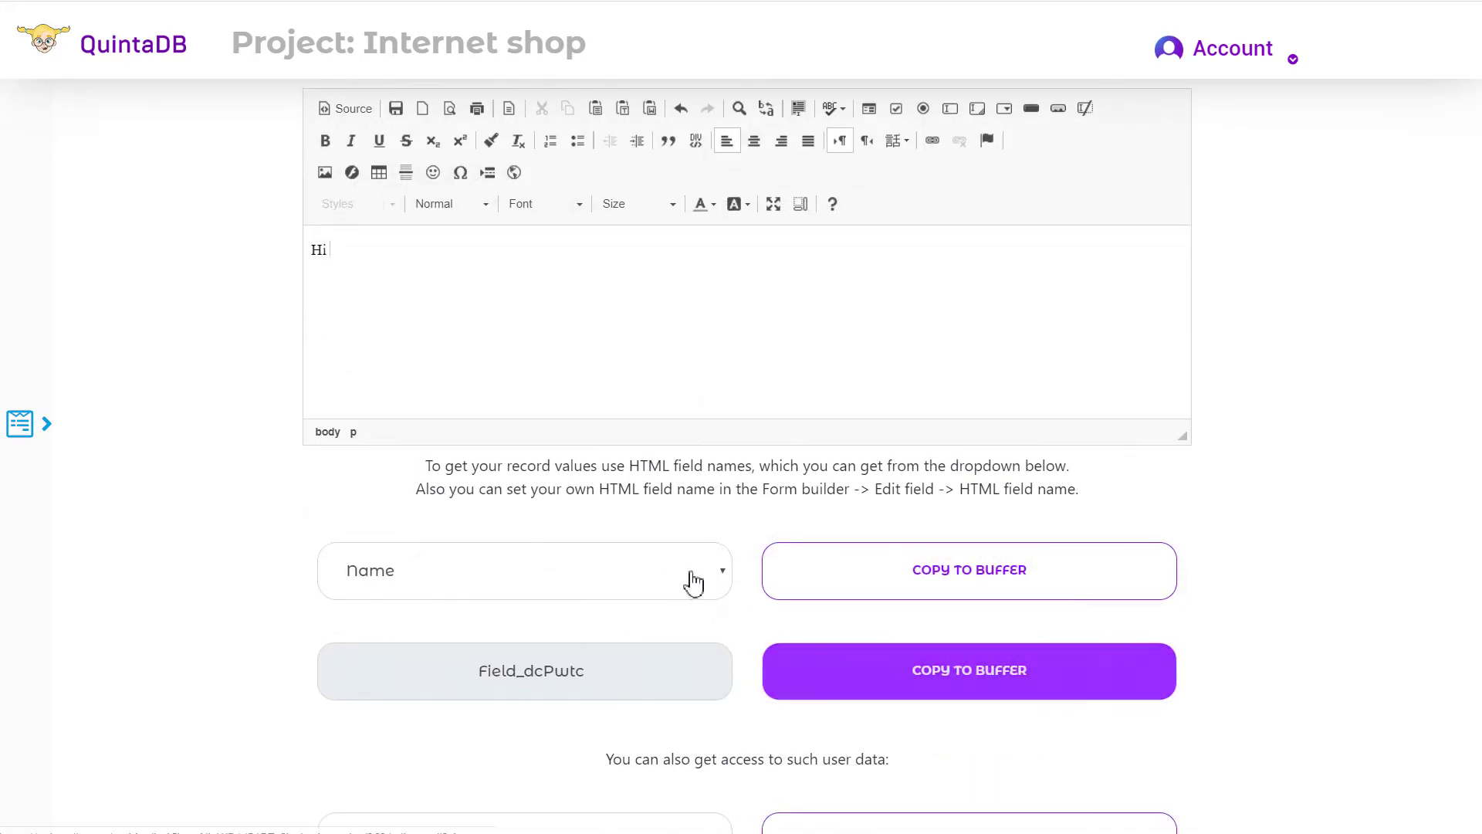
left_click(692, 583)
left_click(692, 583)
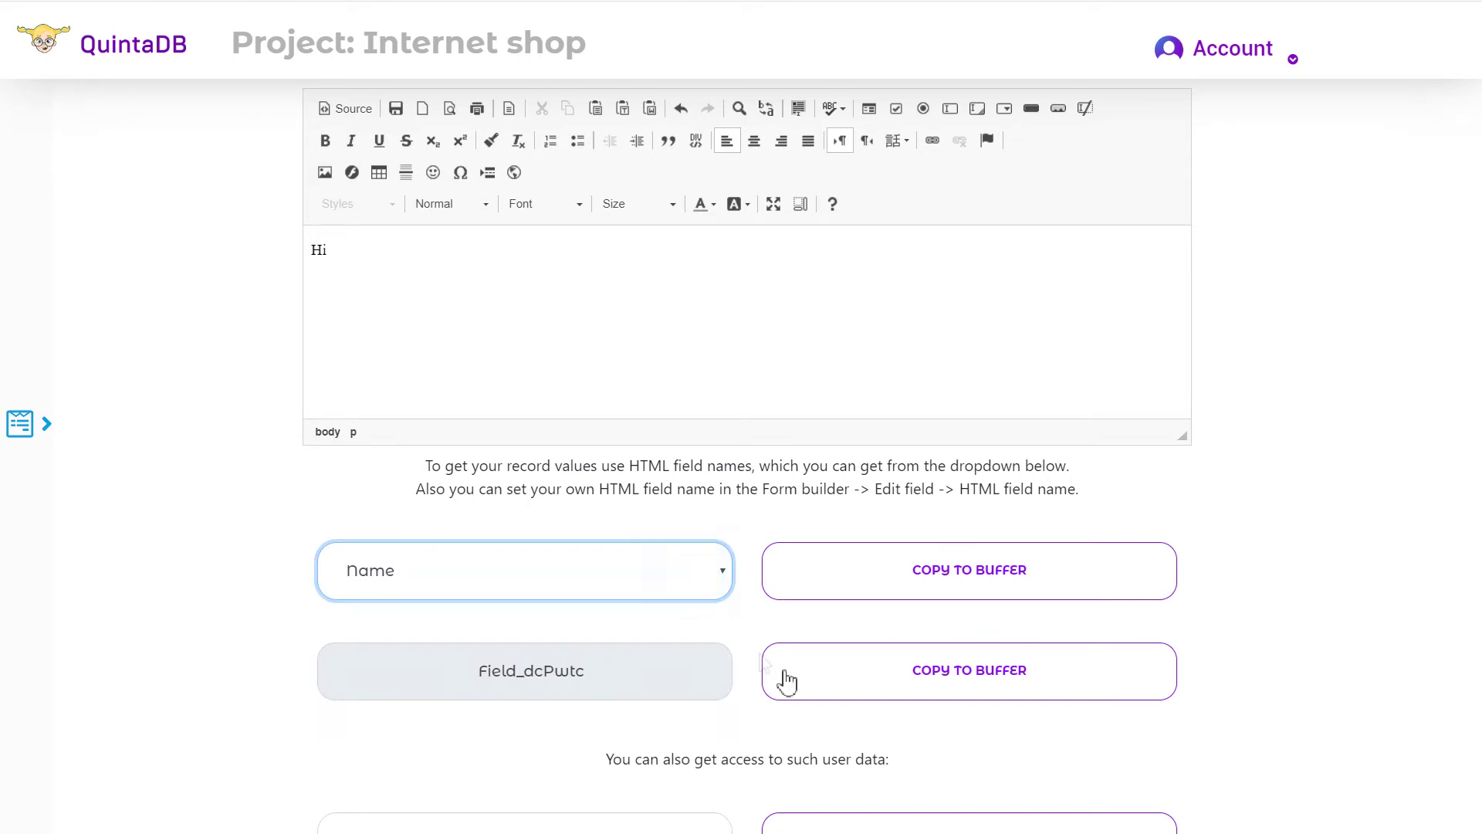
left_click(855, 684)
left_click(395, 259)
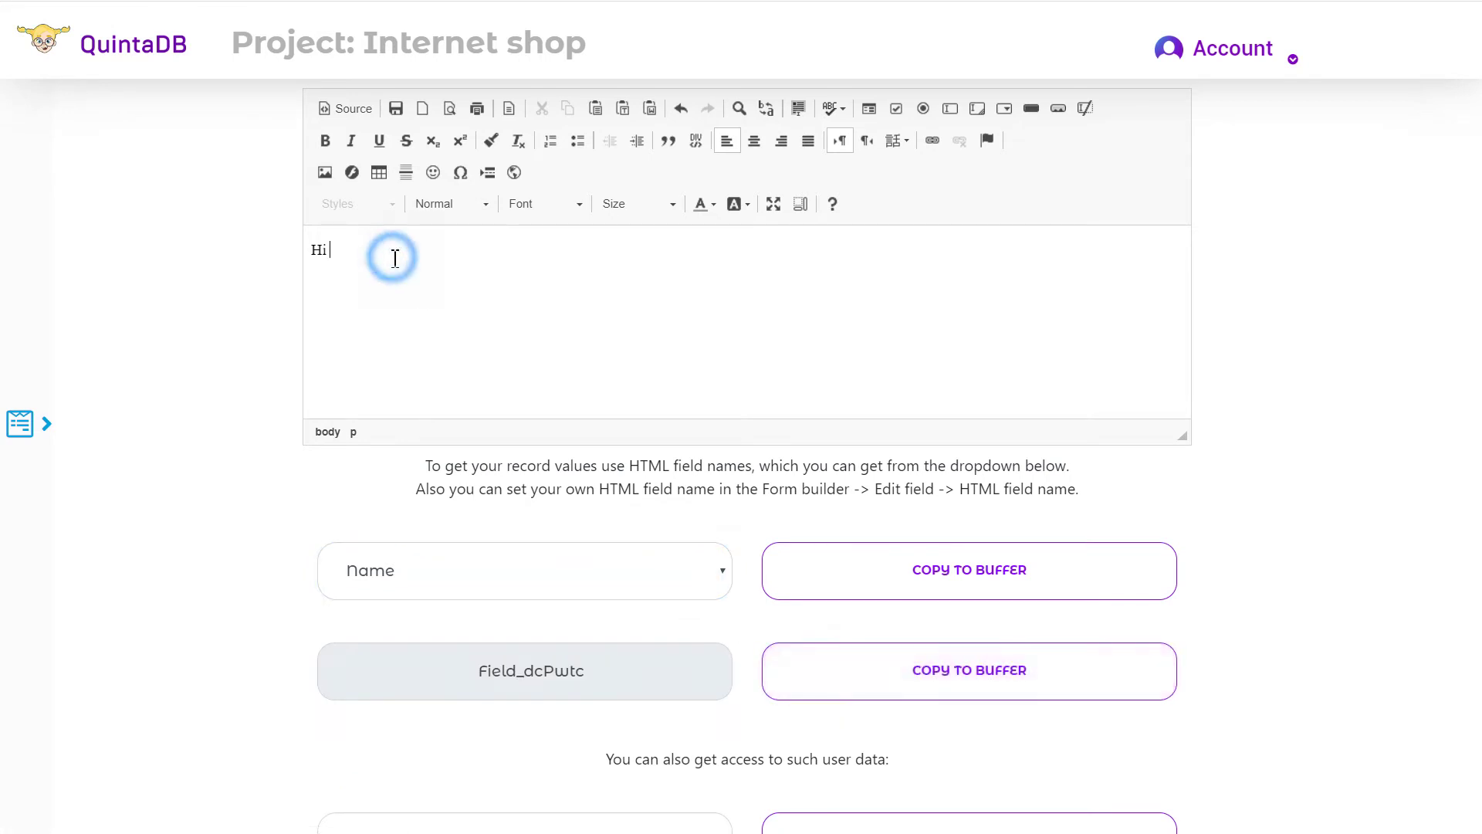
key("ctrl+v")
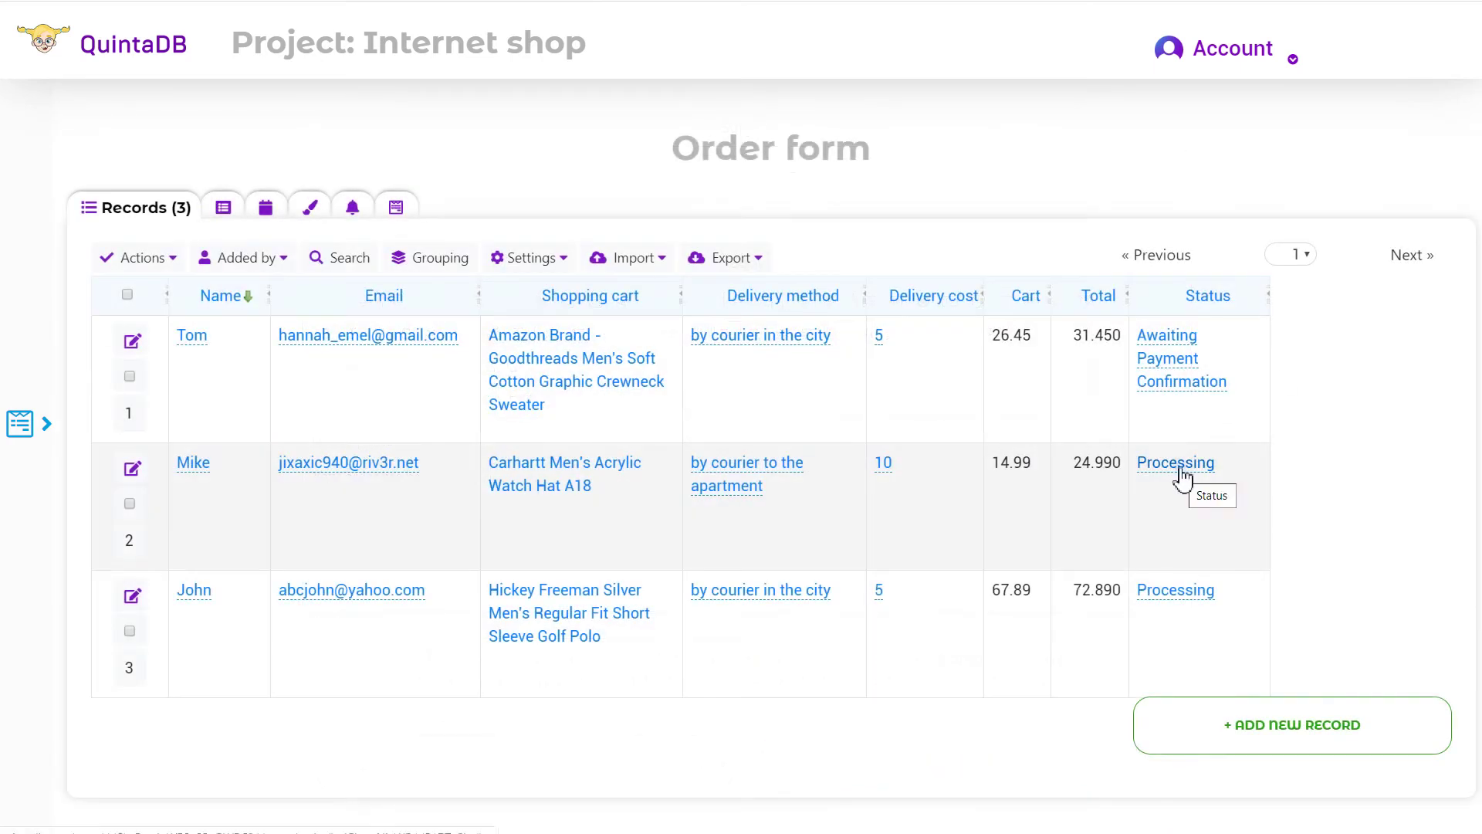
Change the second order's Status to Shipped and check the resulting 'Your order' e-mail.
left_click(1179, 466)
left_click(1281, 483)
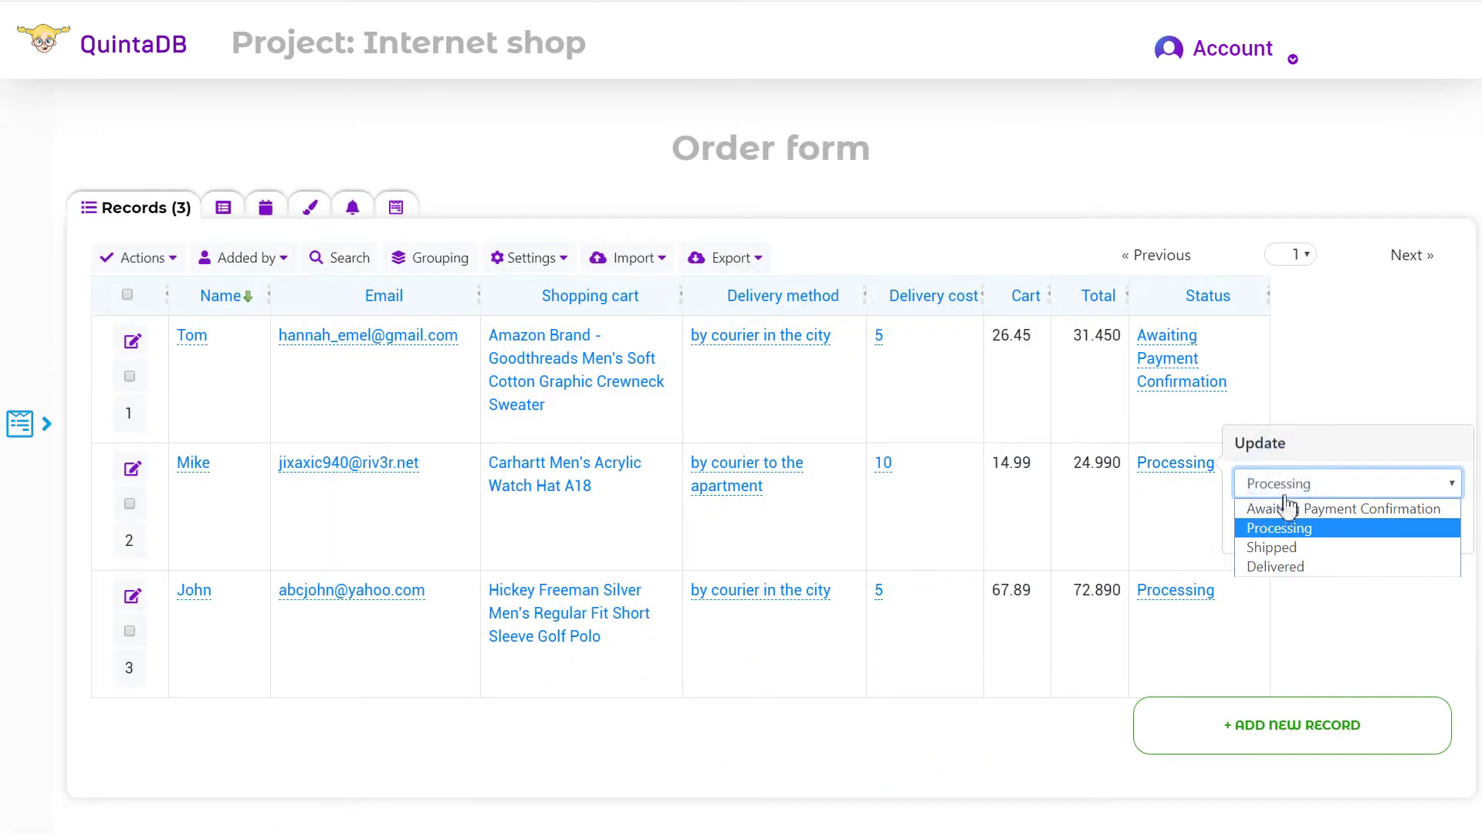
left_click(1290, 551)
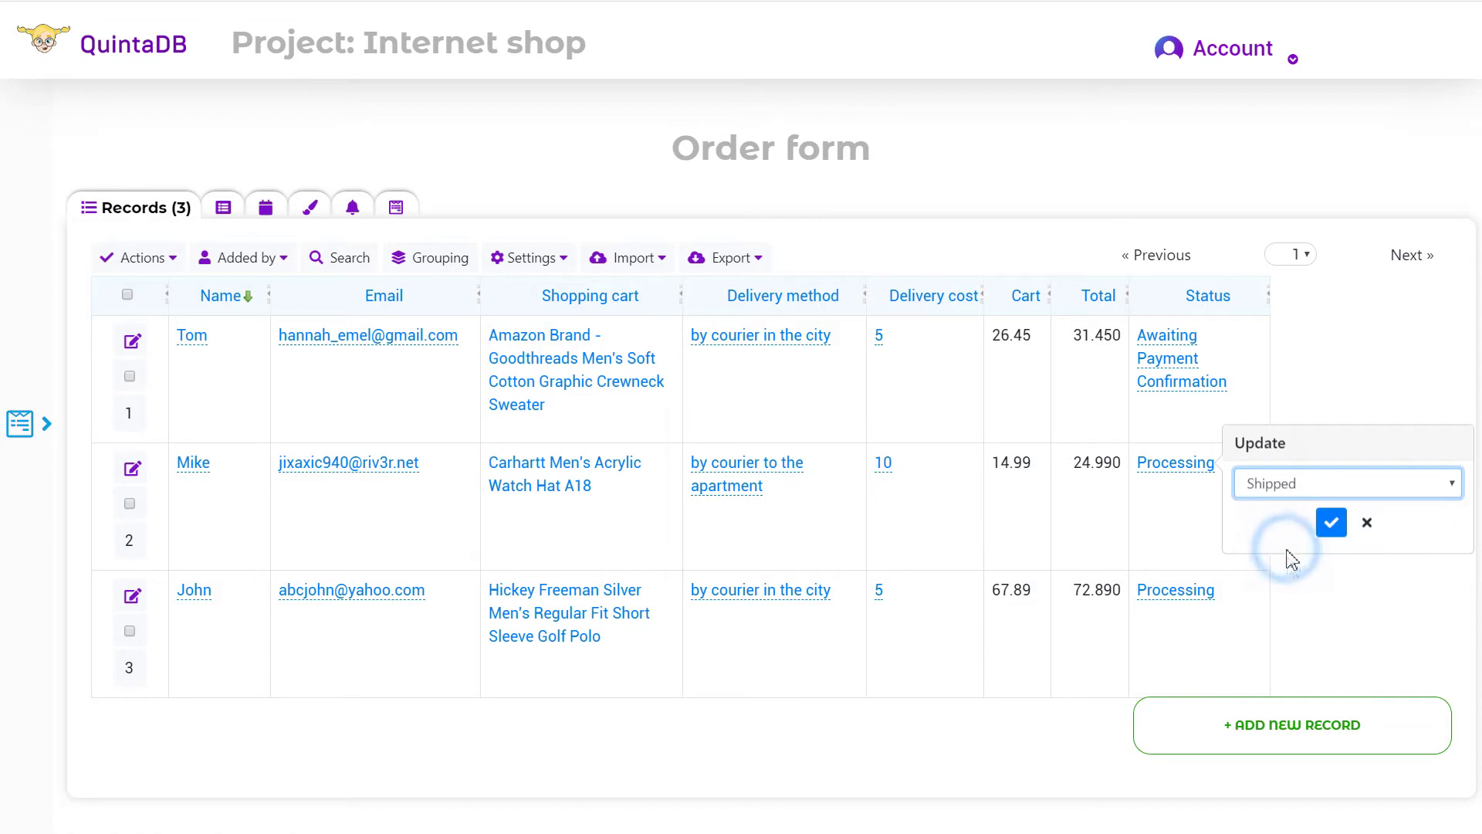
left_click(1332, 525)
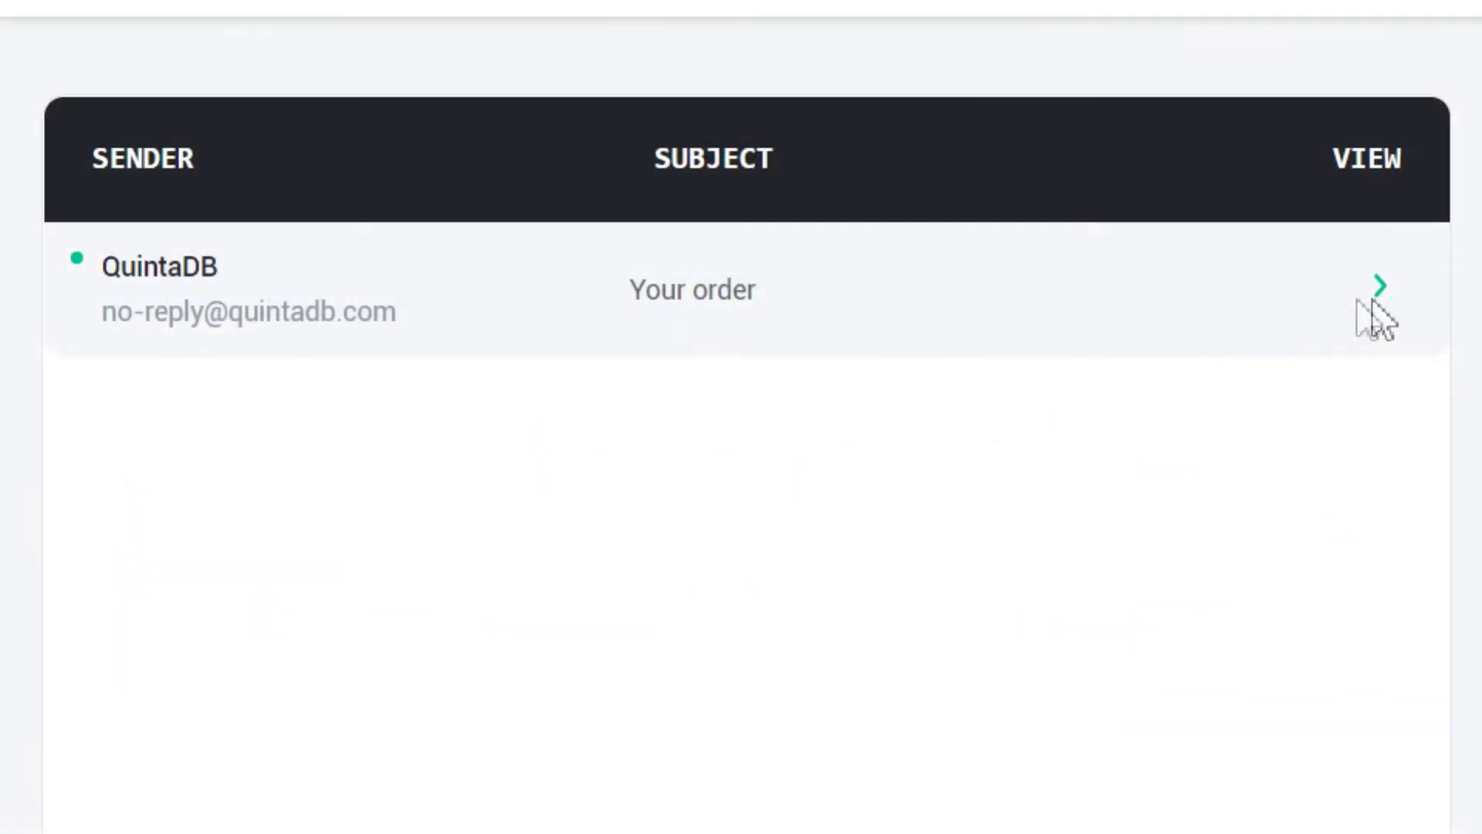
left_click(1377, 293)
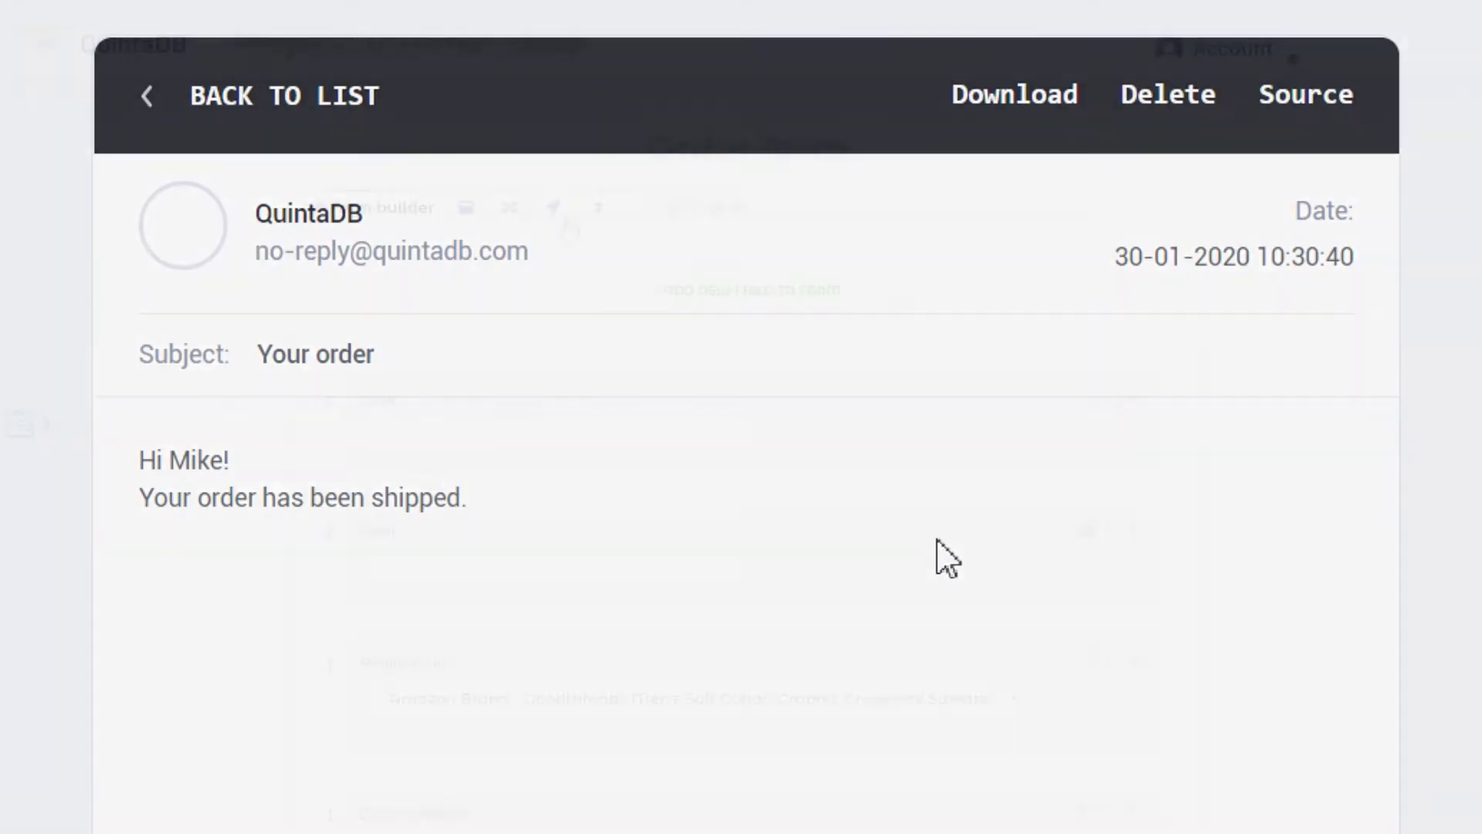
left_click(563, 205)
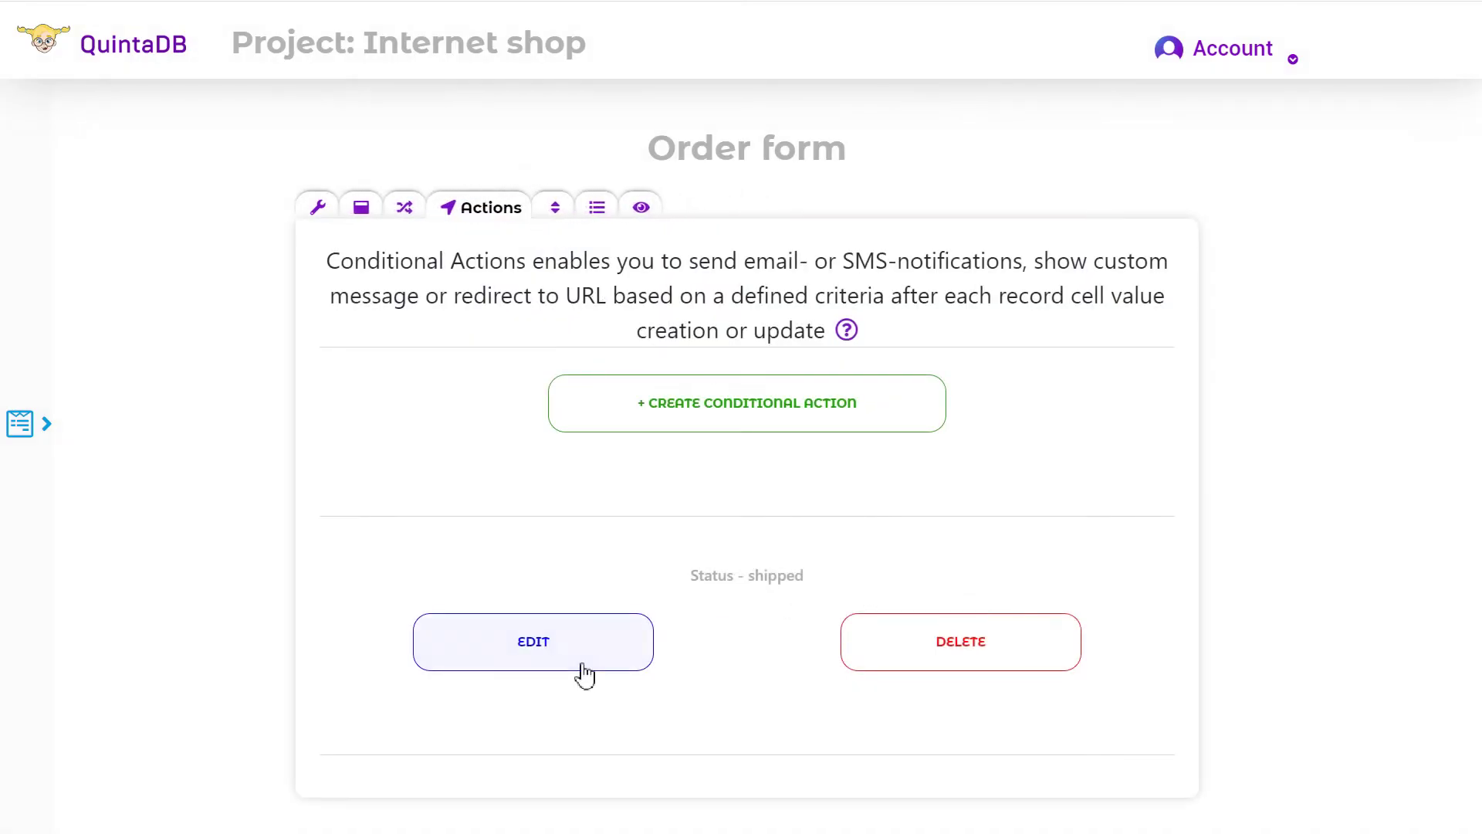
Add the SMS 'Hi Field_dcPwtc! Your order has been shipped.' to the Status - shipped action.
left_click(585, 674)
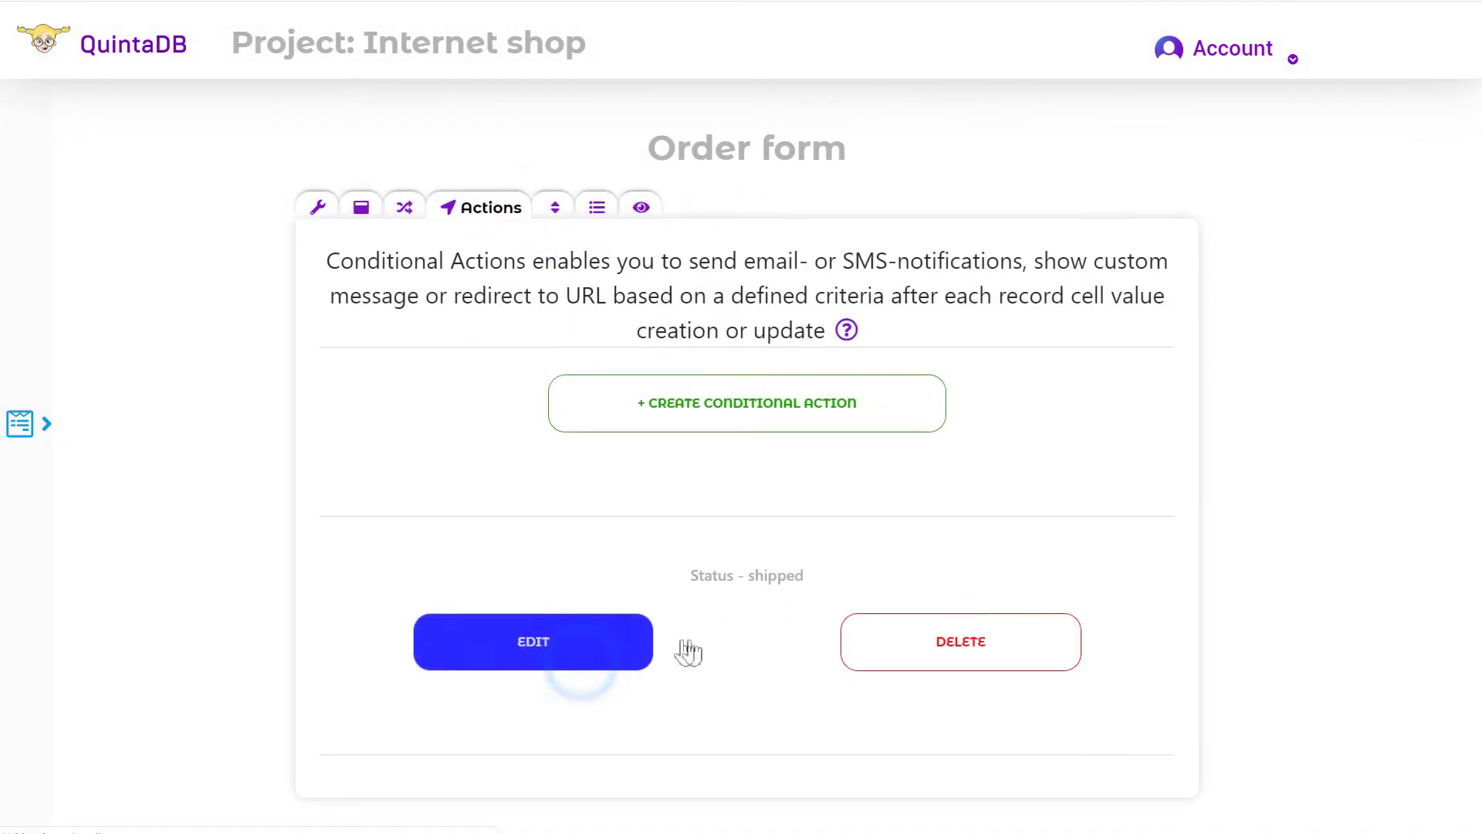
scroll(803, 599, "down", 6)
left_click(539, 364)
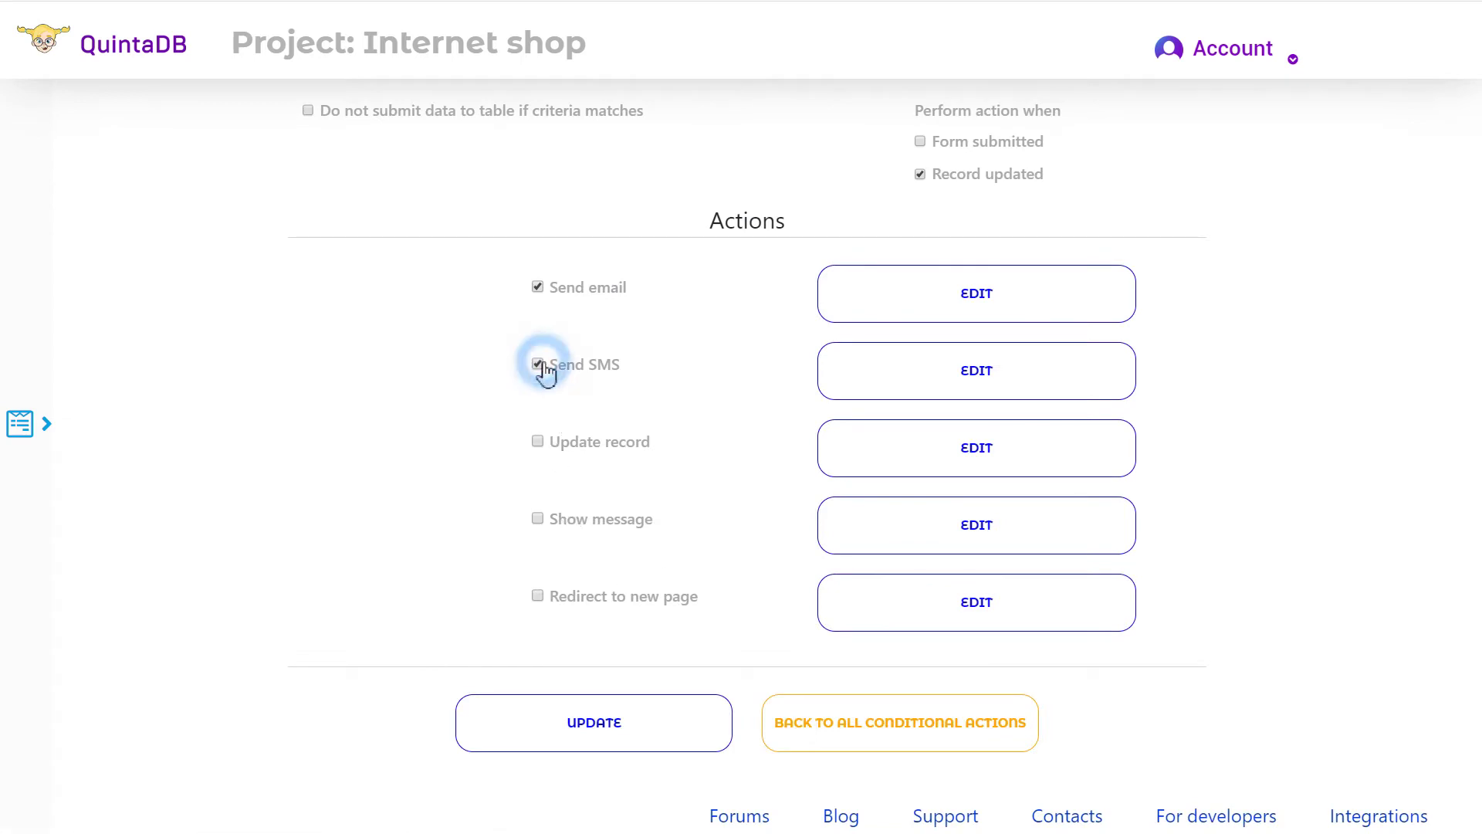
left_click(888, 381)
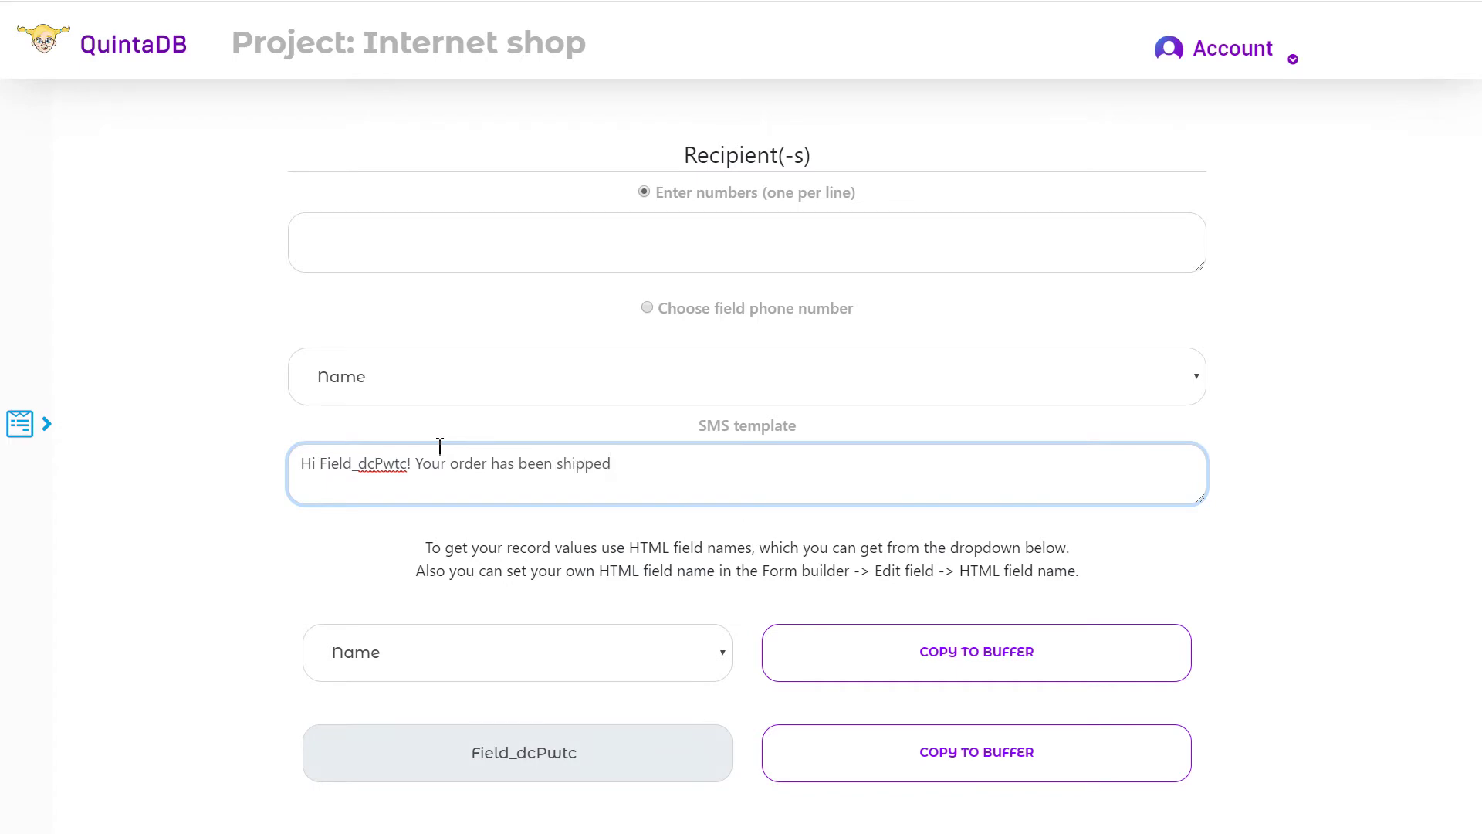
scroll(718, 499, "down", 5)
left_click(589, 731)
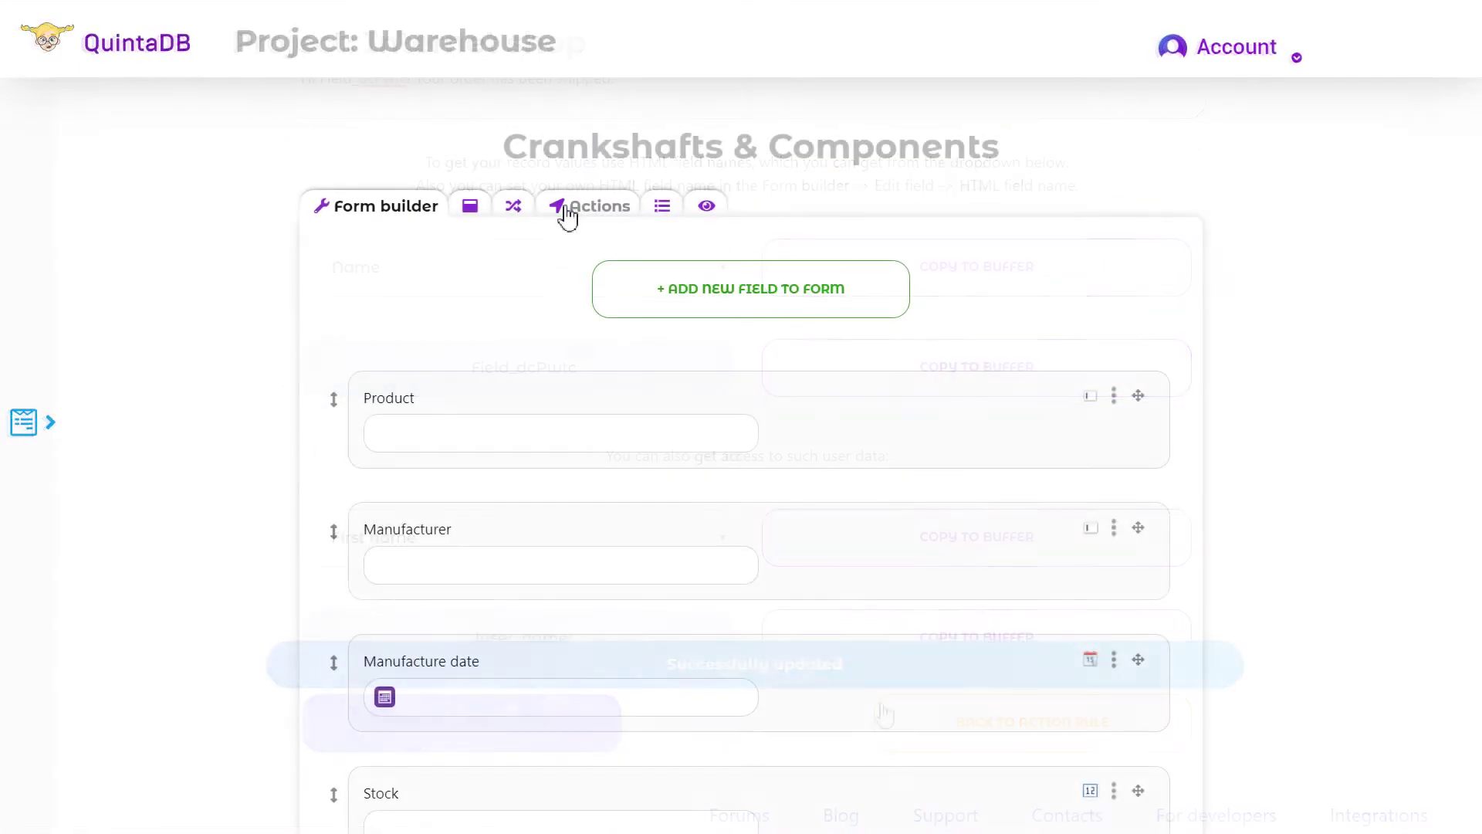
left_click(568, 215)
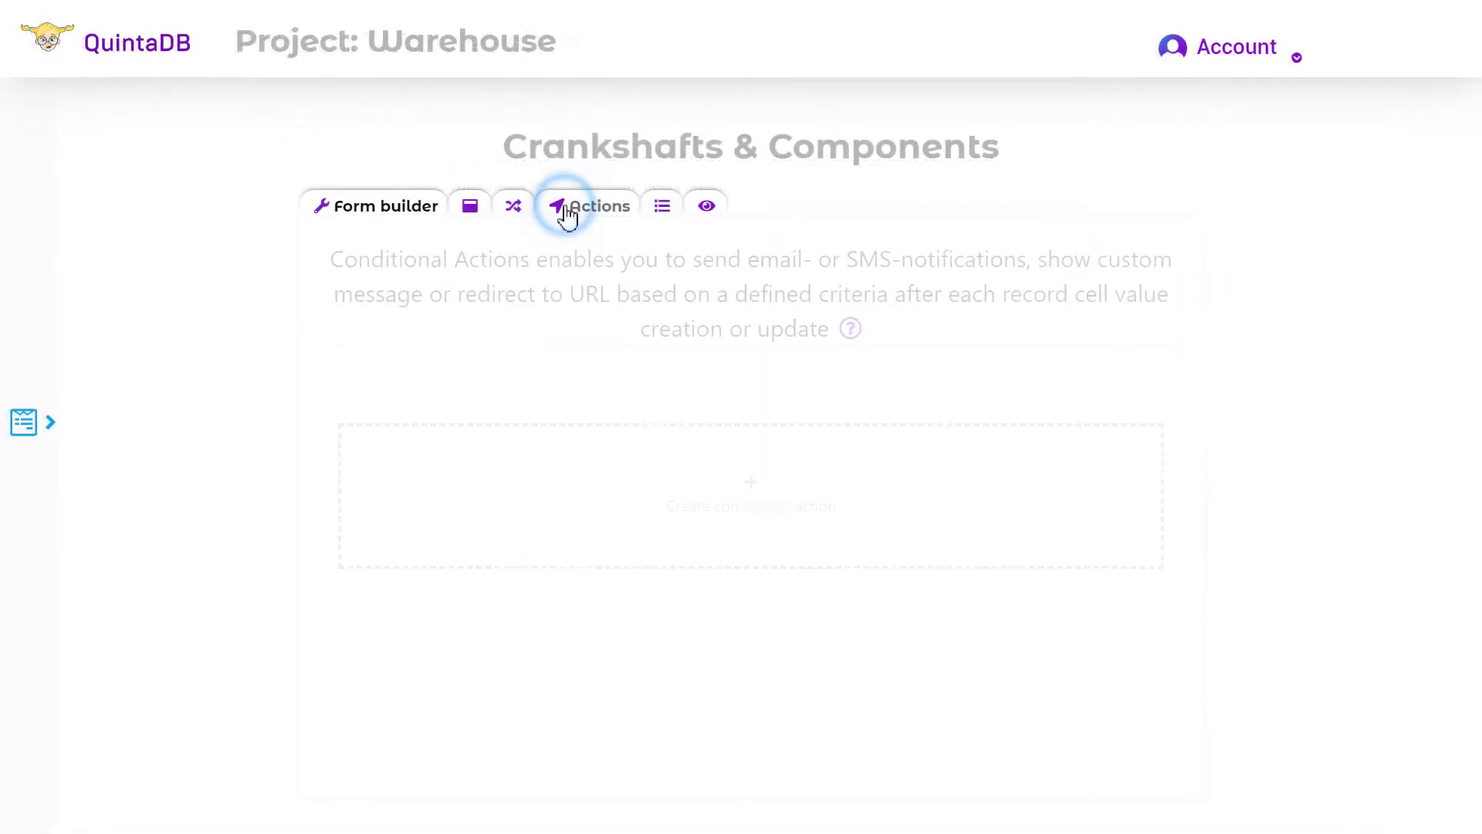
Start a new conditional action with criterion Manufacture date before 01-01-2015.
left_click(934, 481)
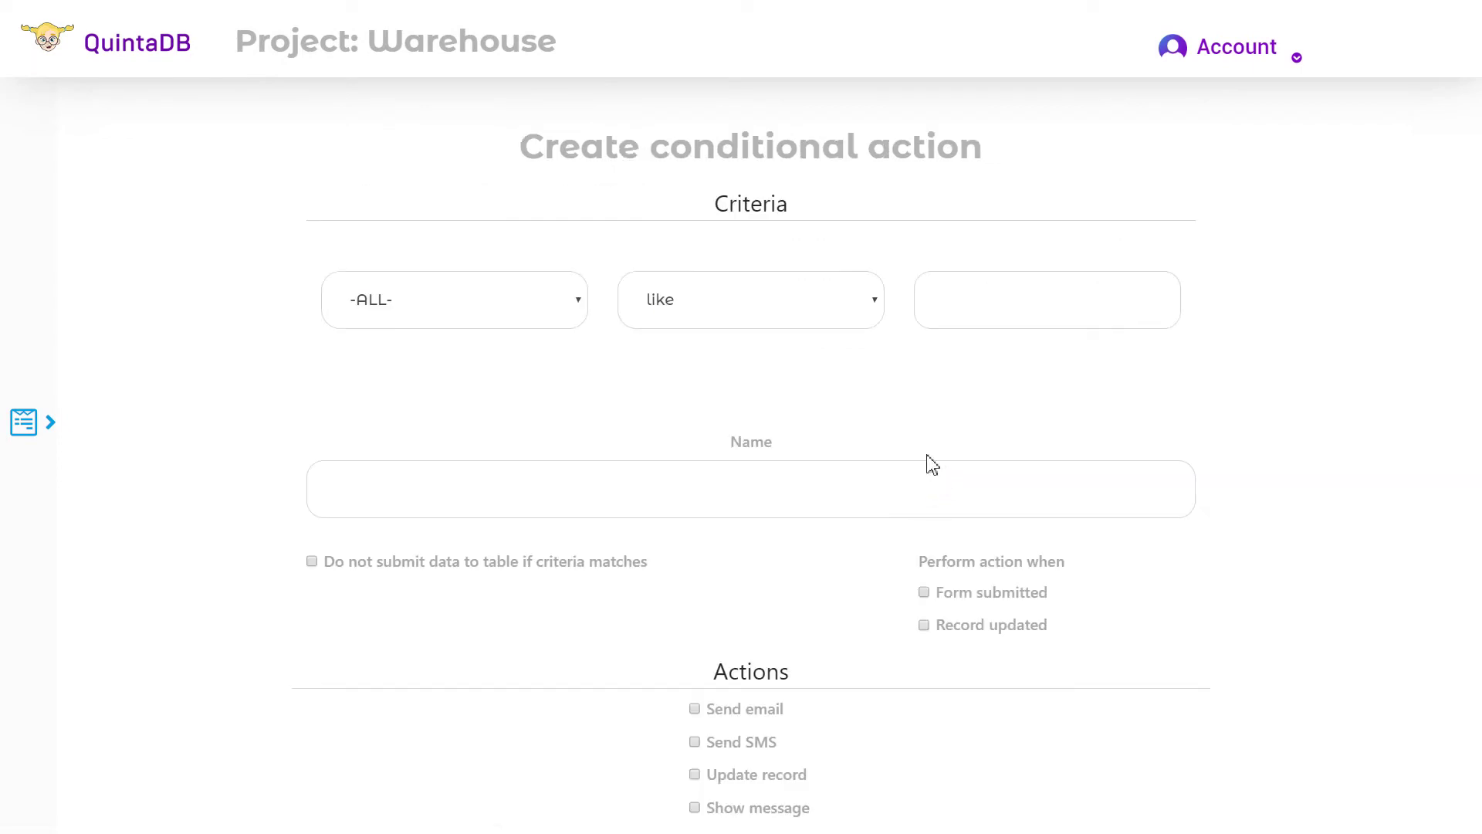
left_click(581, 307)
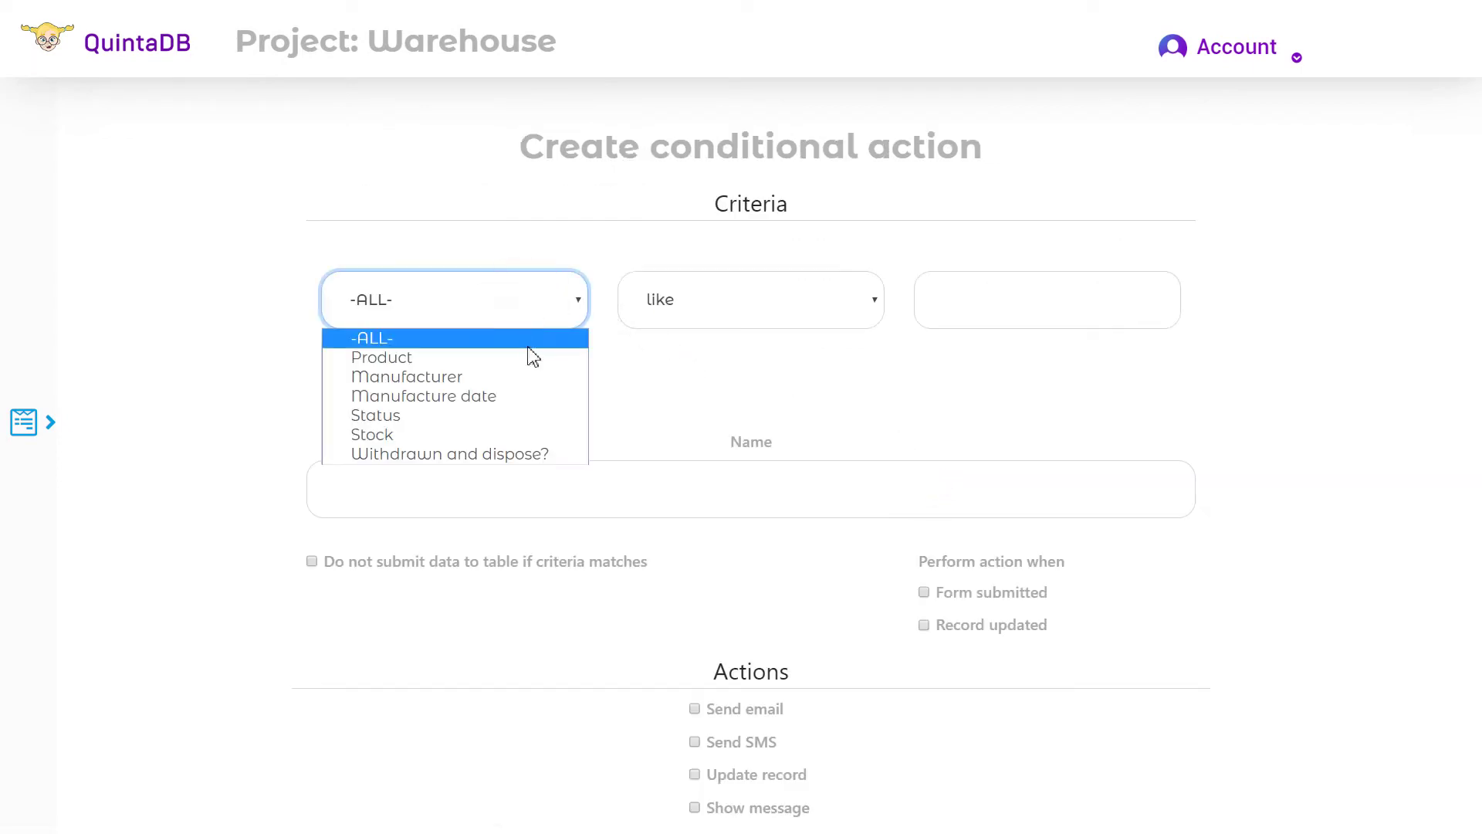
left_click(542, 397)
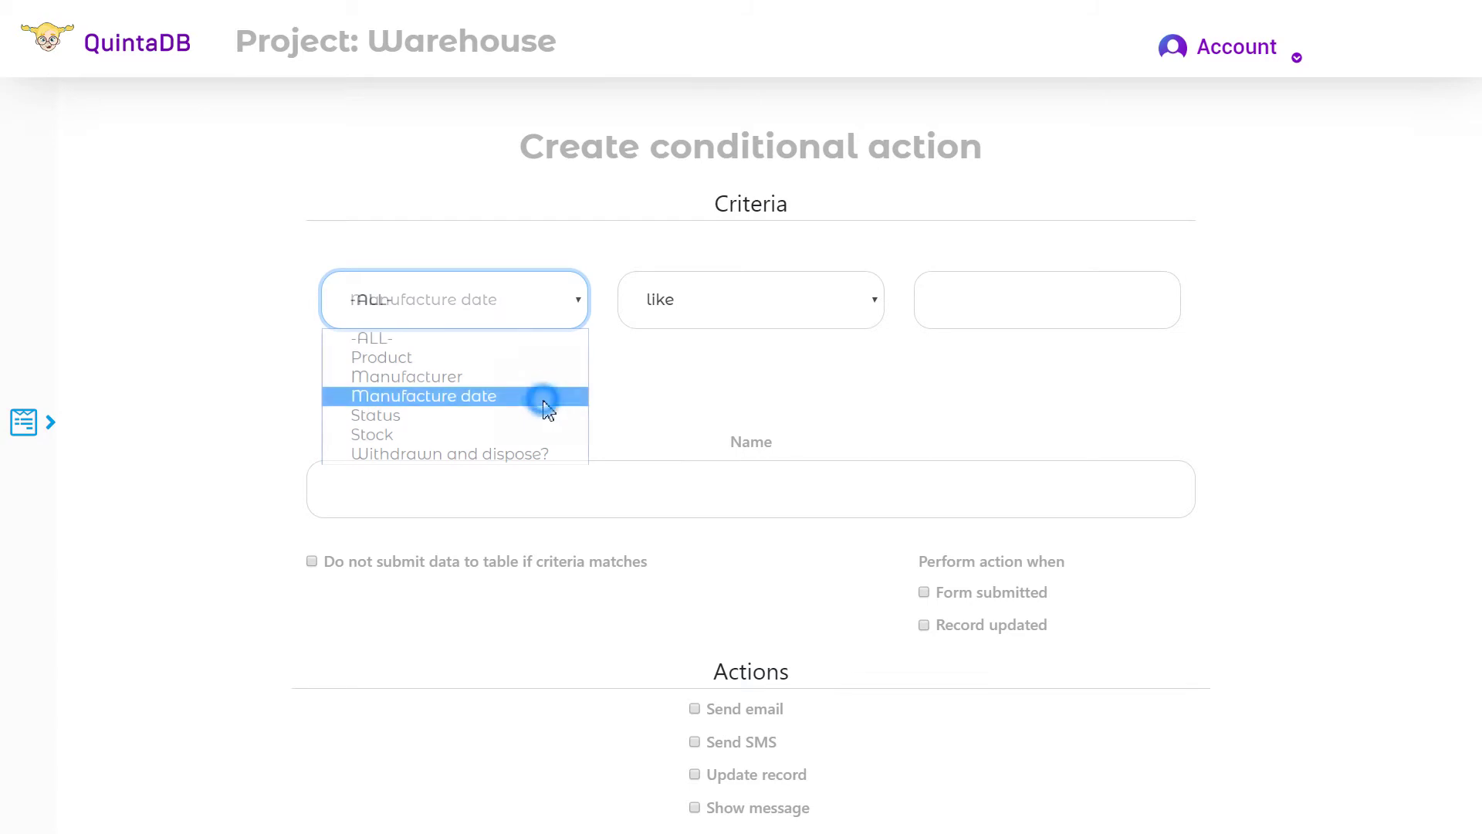
left_click(1001, 313)
left_click(807, 309)
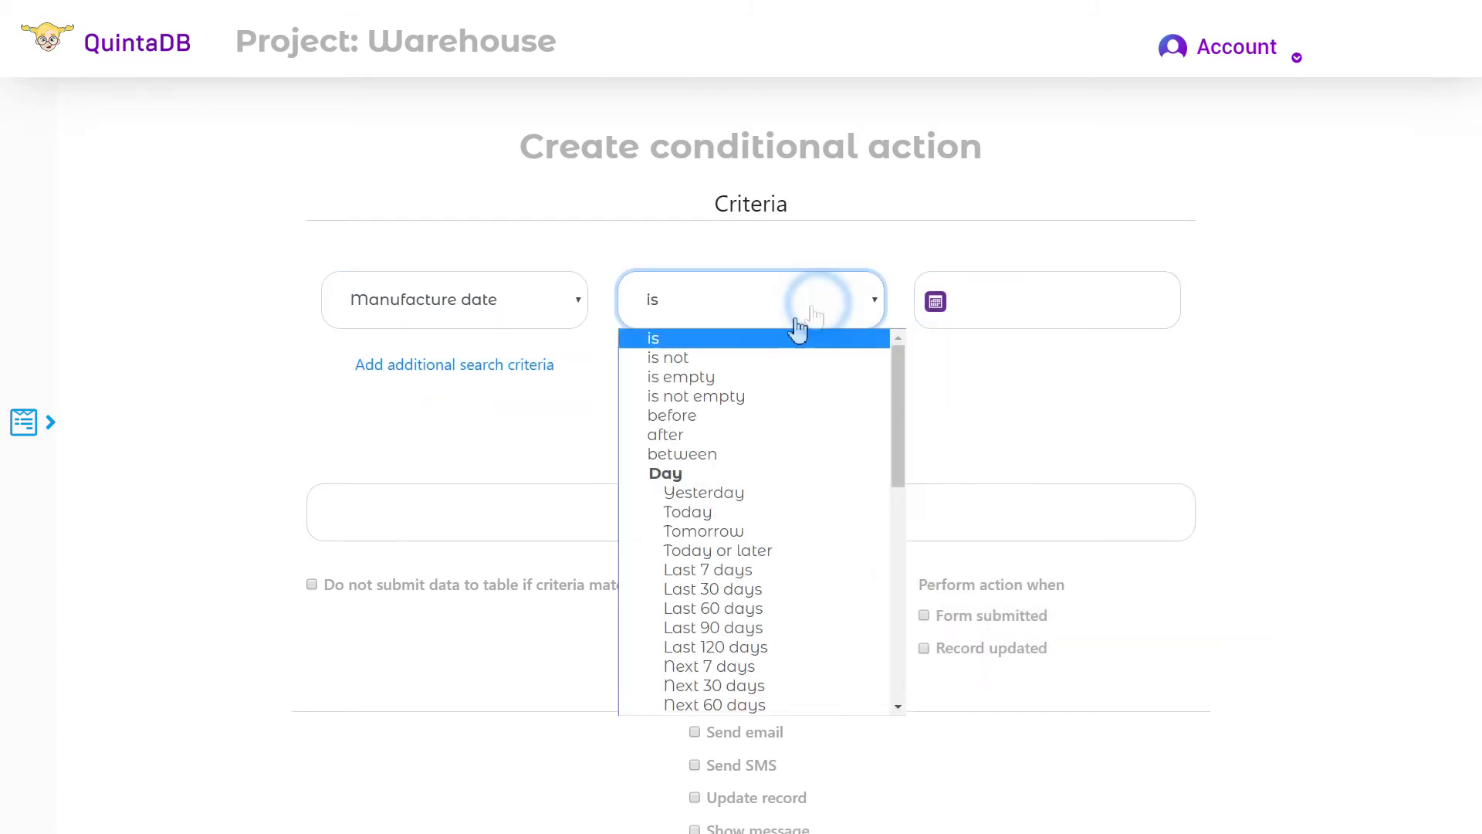
left_click(740, 417)
left_click(993, 312)
left_click(1106, 354)
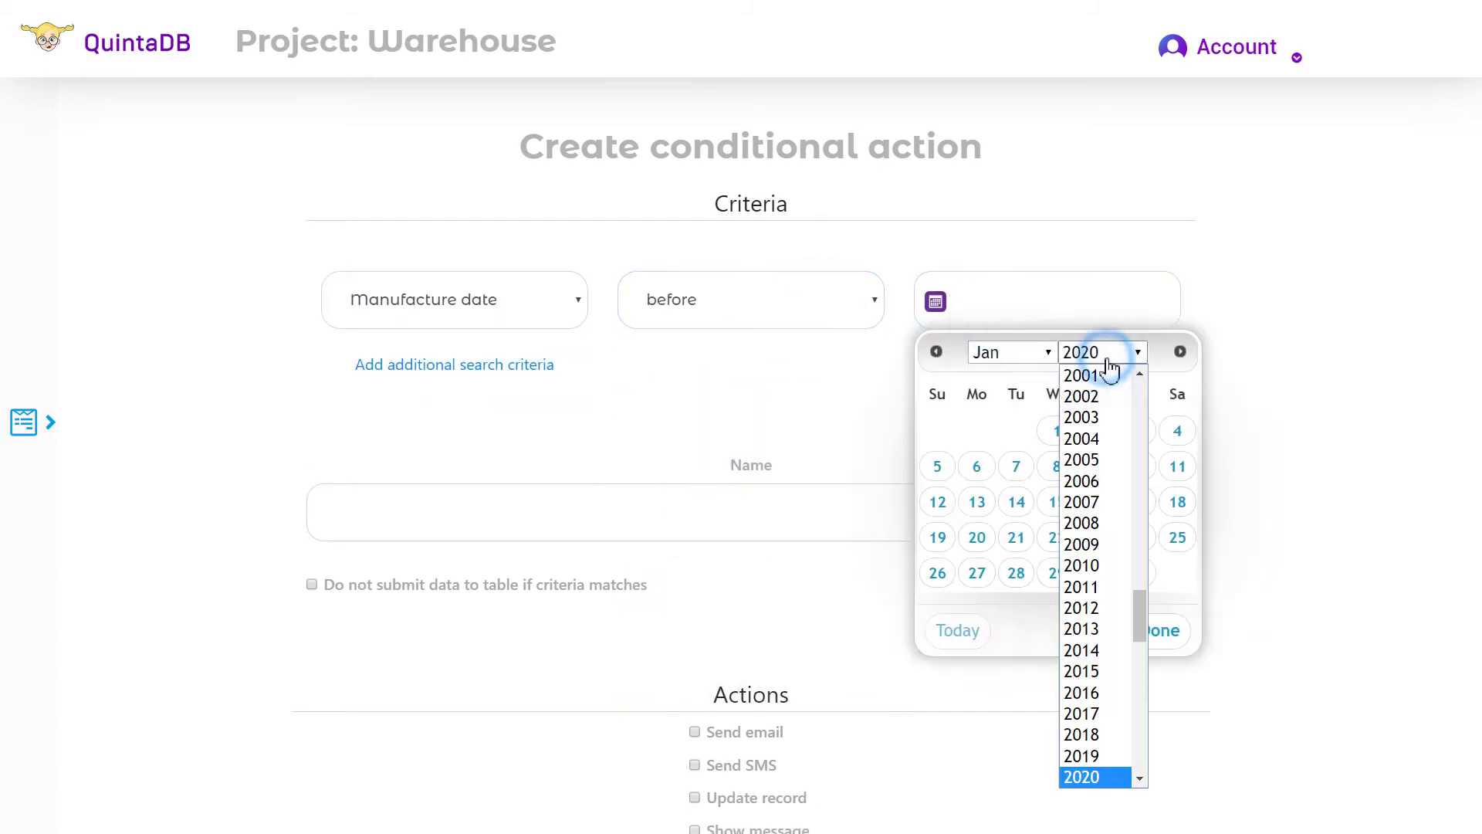
left_click(1112, 670)
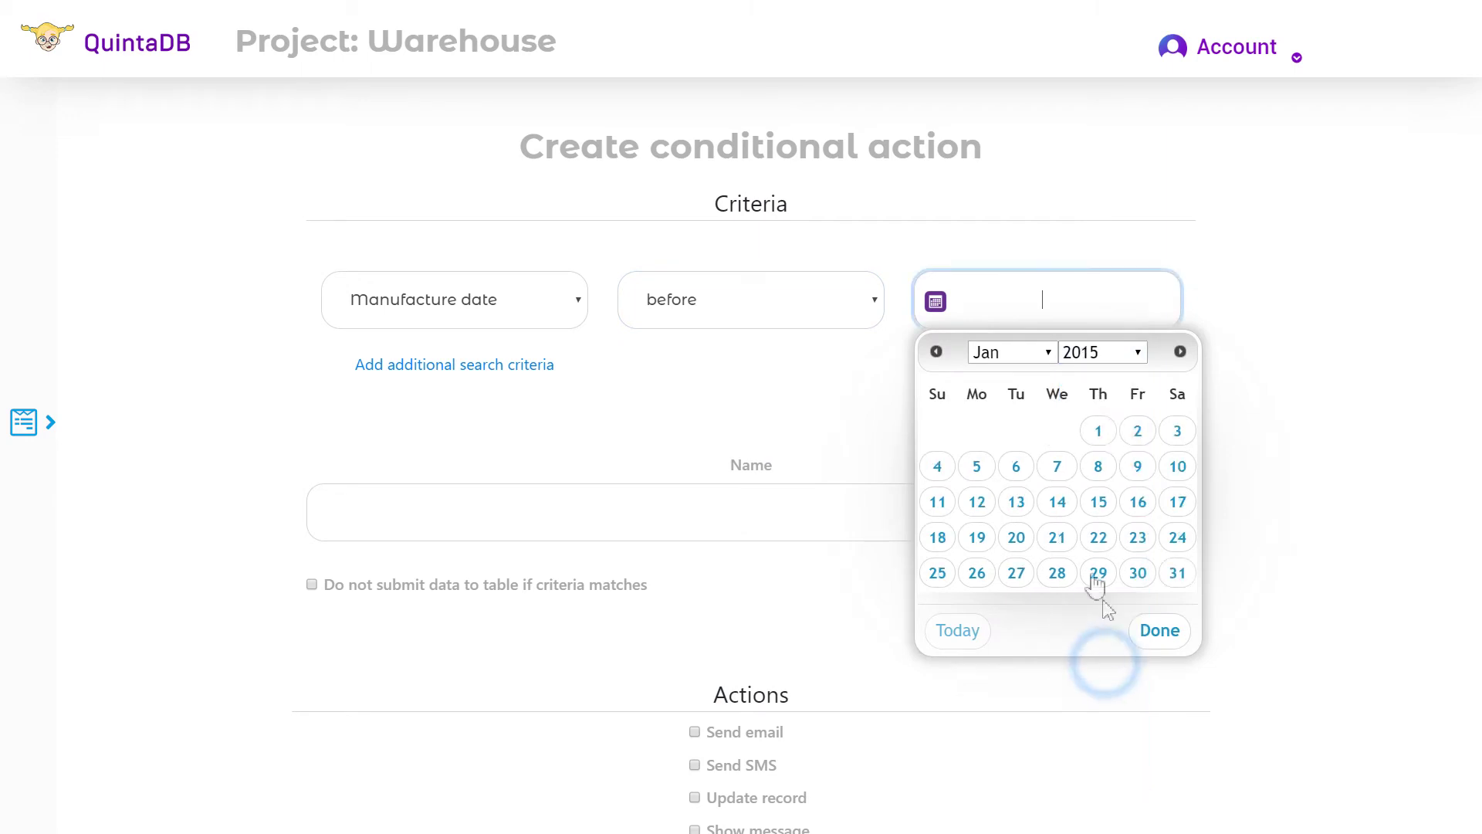
left_click(1097, 432)
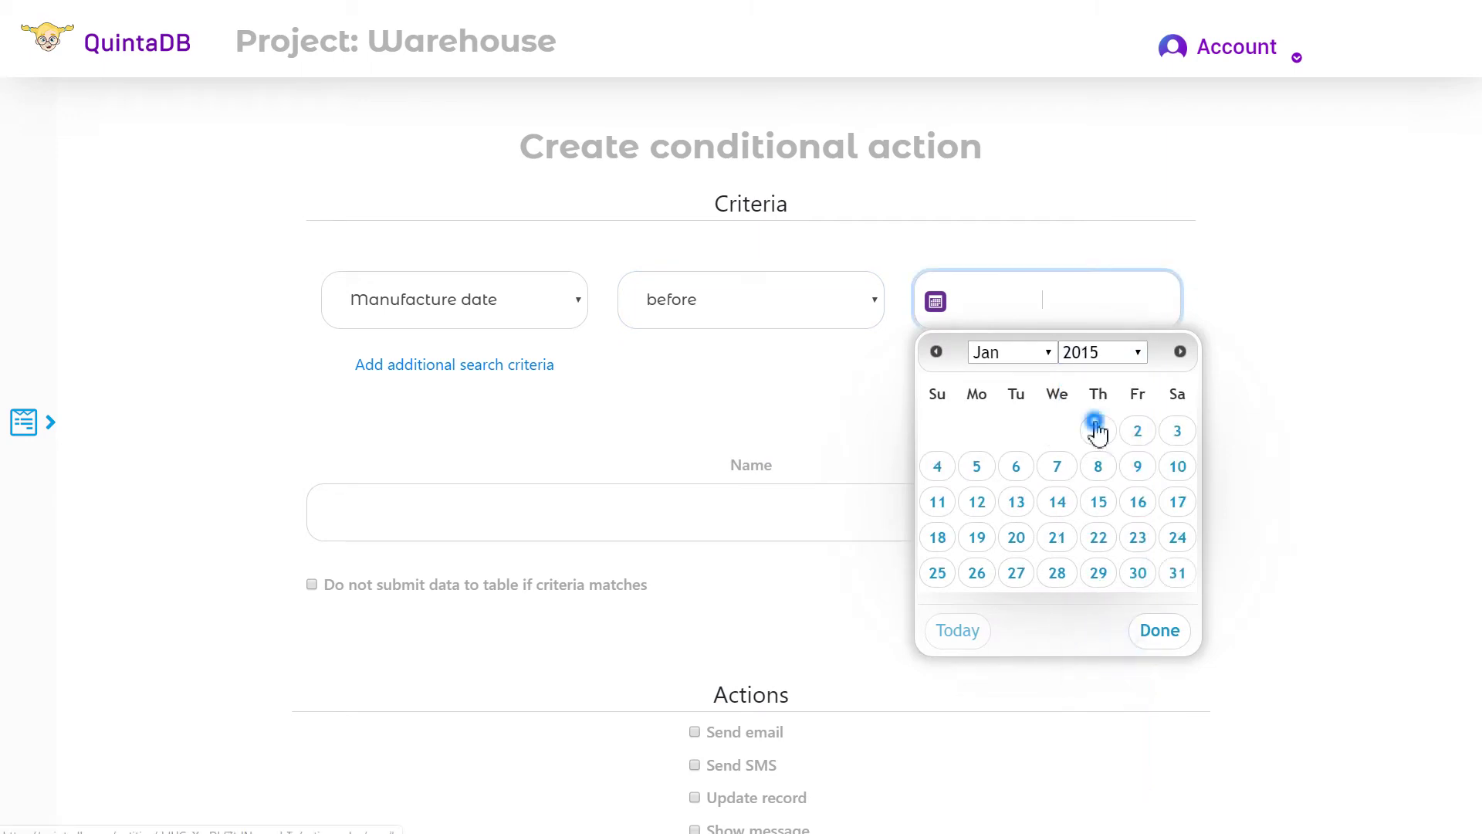
Add a second criterion: Manufacturer is Centrax.
left_click(510, 374)
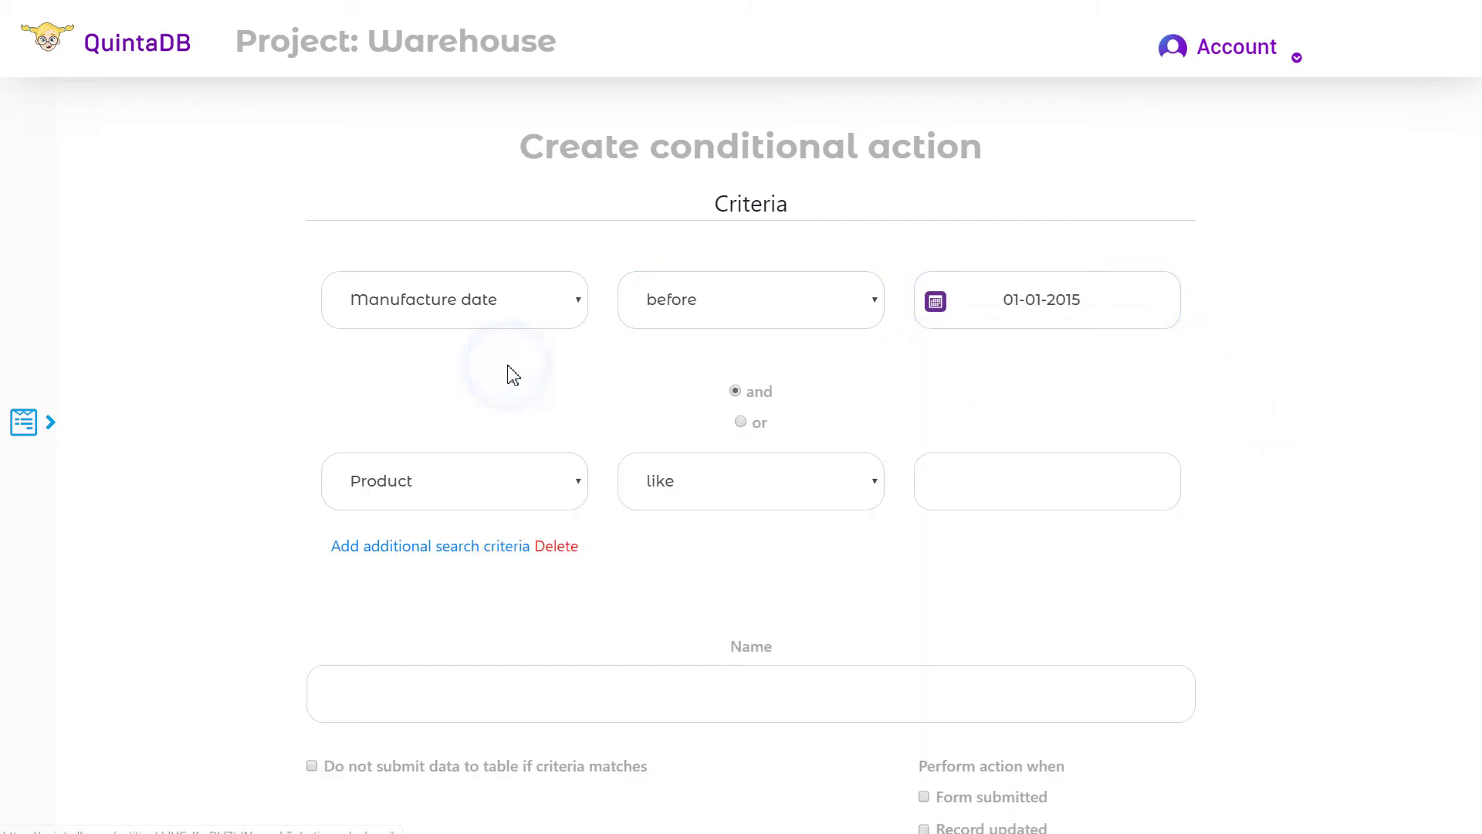
left_click(520, 494)
left_click(507, 538)
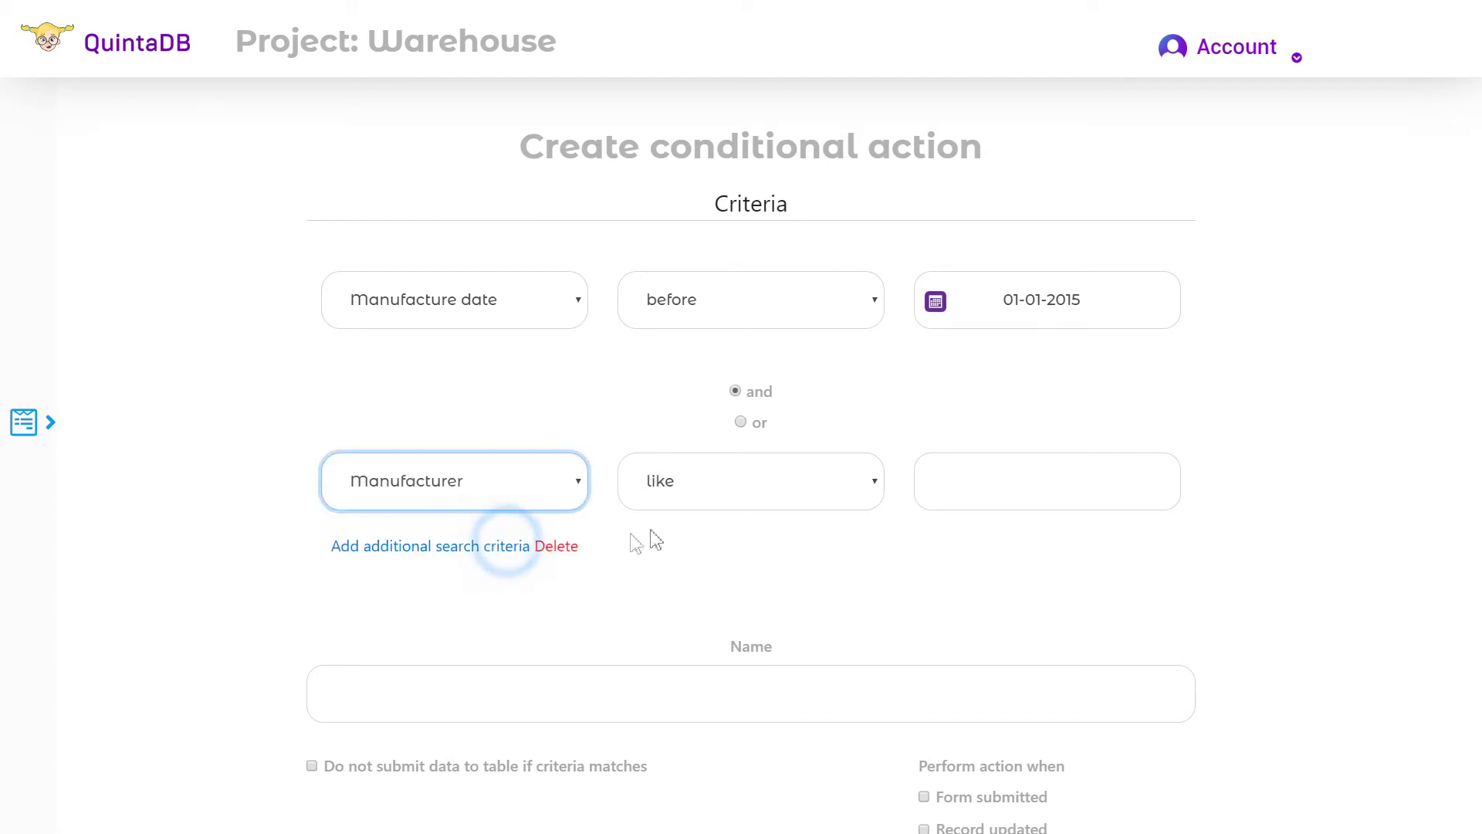
left_click(782, 493)
left_click(731, 517)
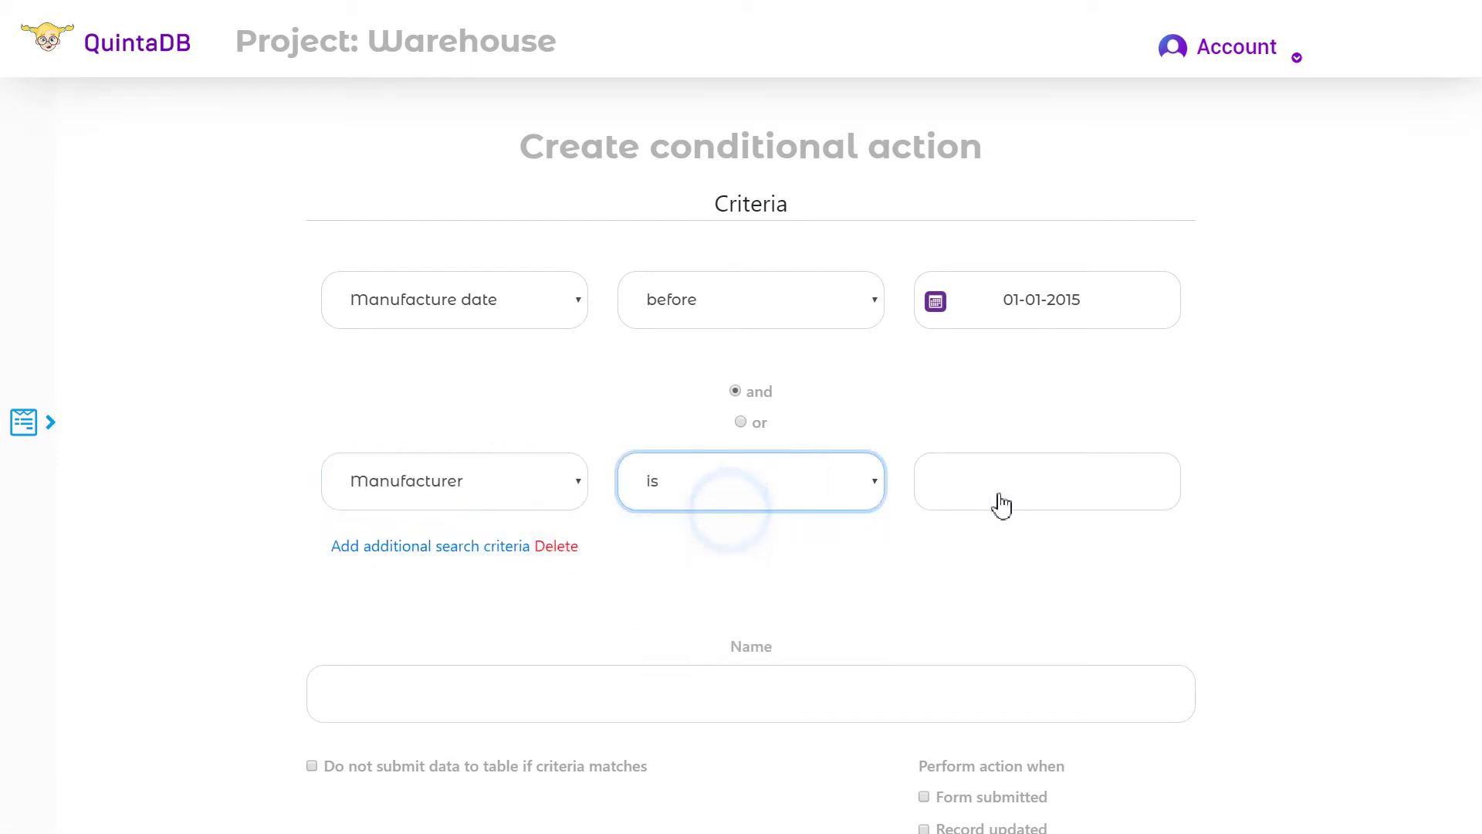
left_click(1002, 504)
type("Centrax")
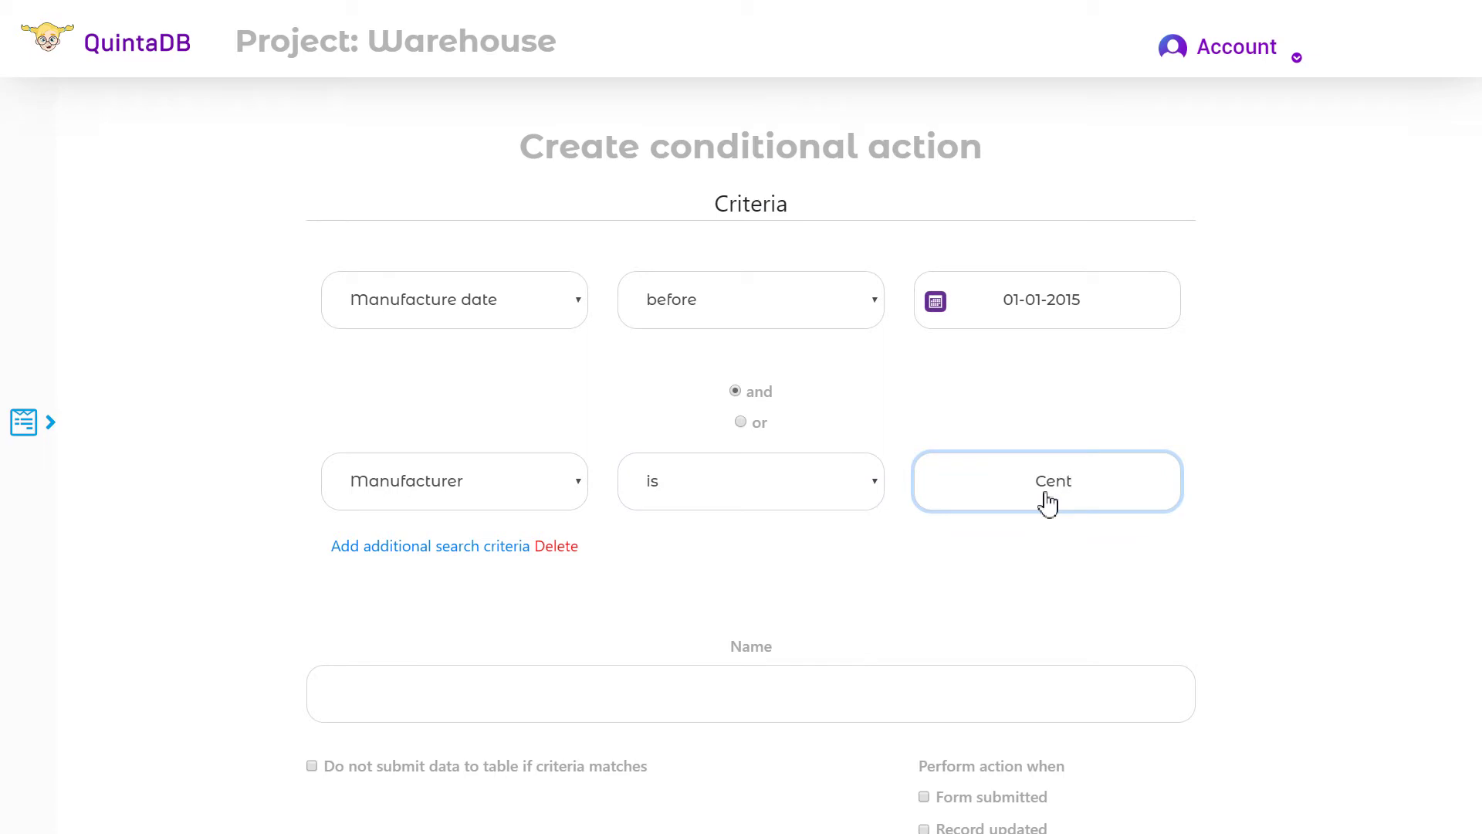
Name the action 'Discontinued', trigger on form submission with Update record, and create it.
left_click(815, 691)
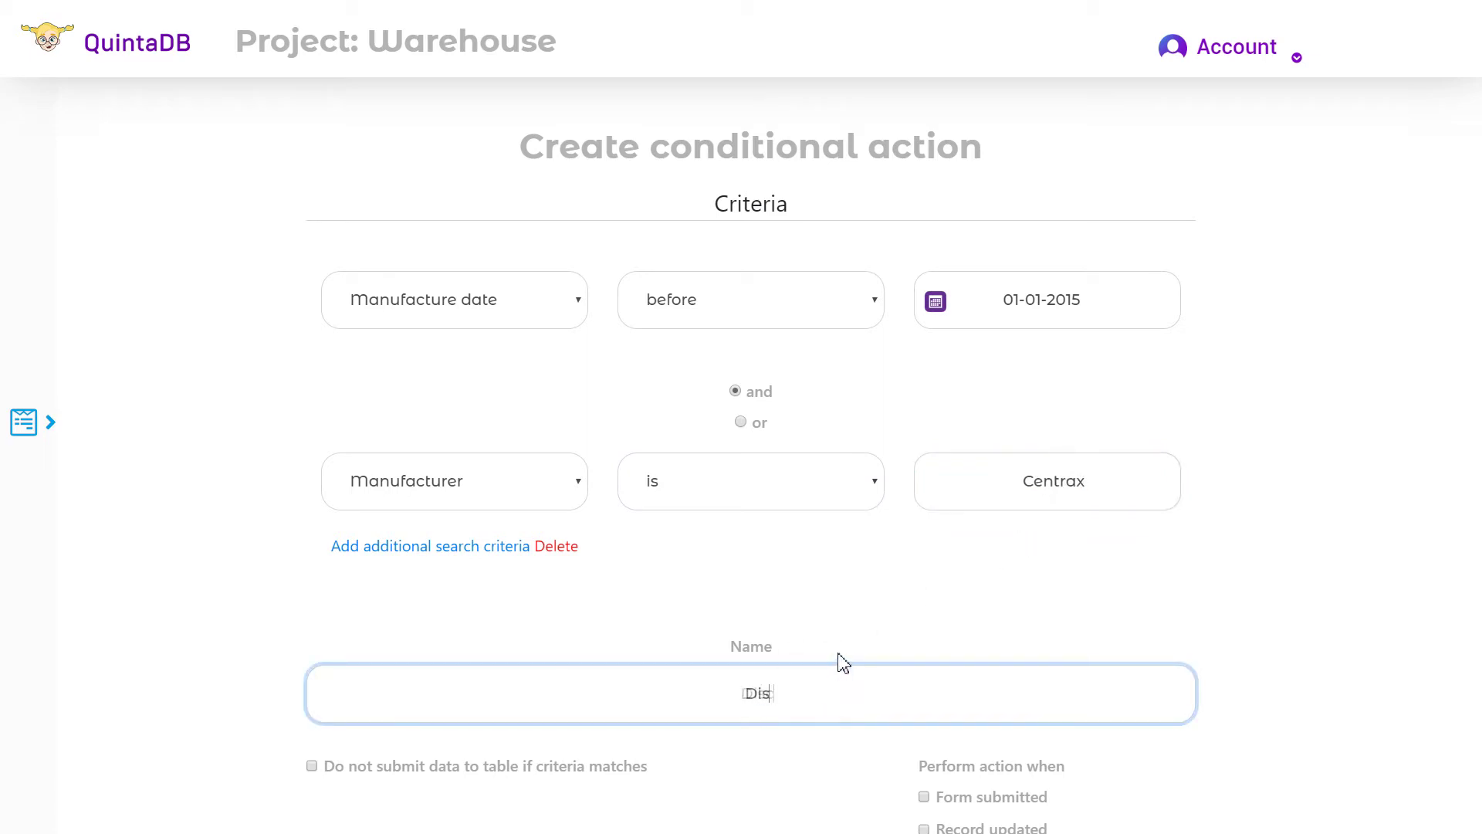
type("Discontinued")
scroll(854, 603, "down", 3)
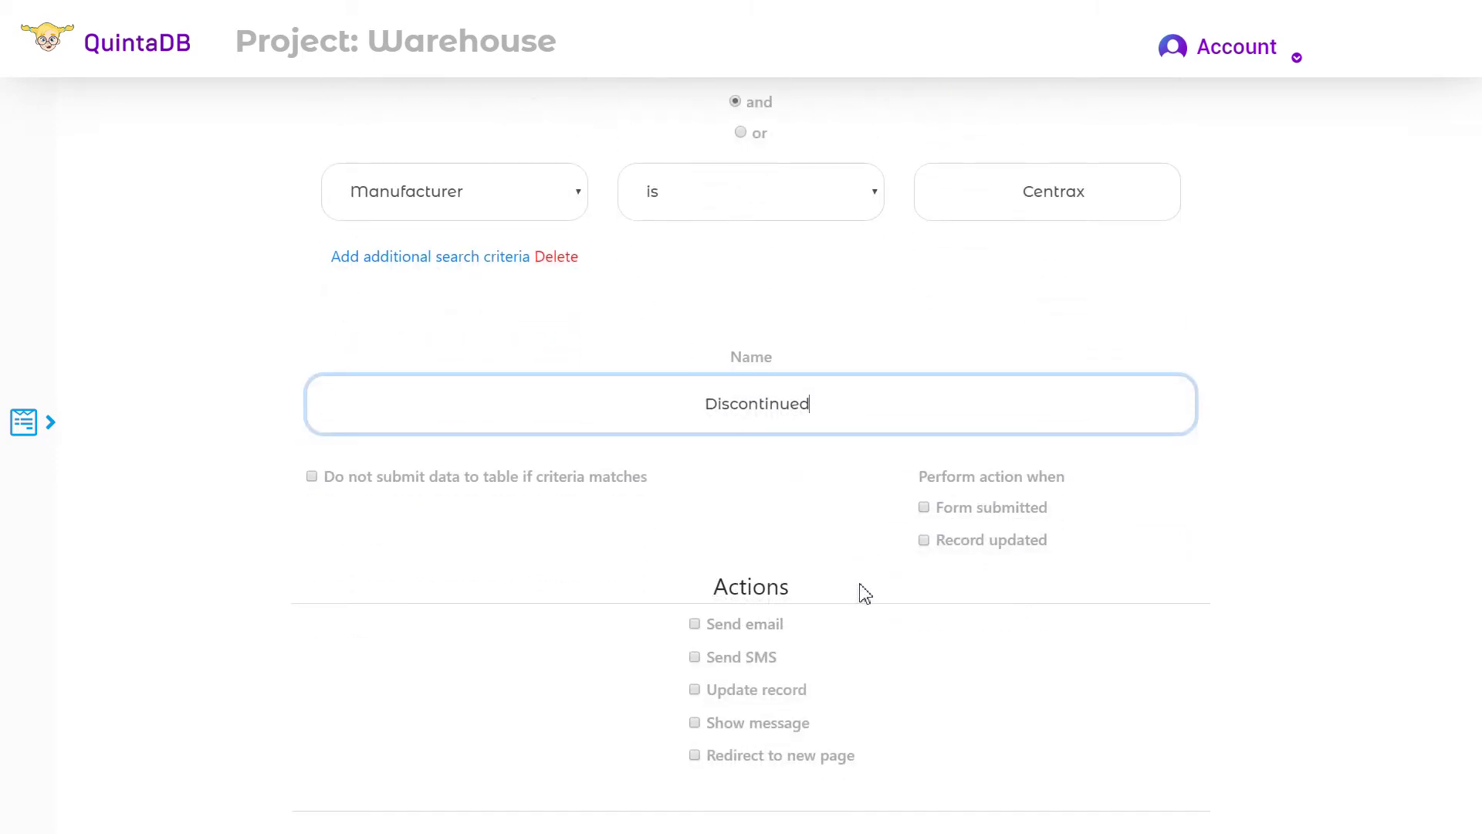
left_click(933, 510)
left_click(766, 695)
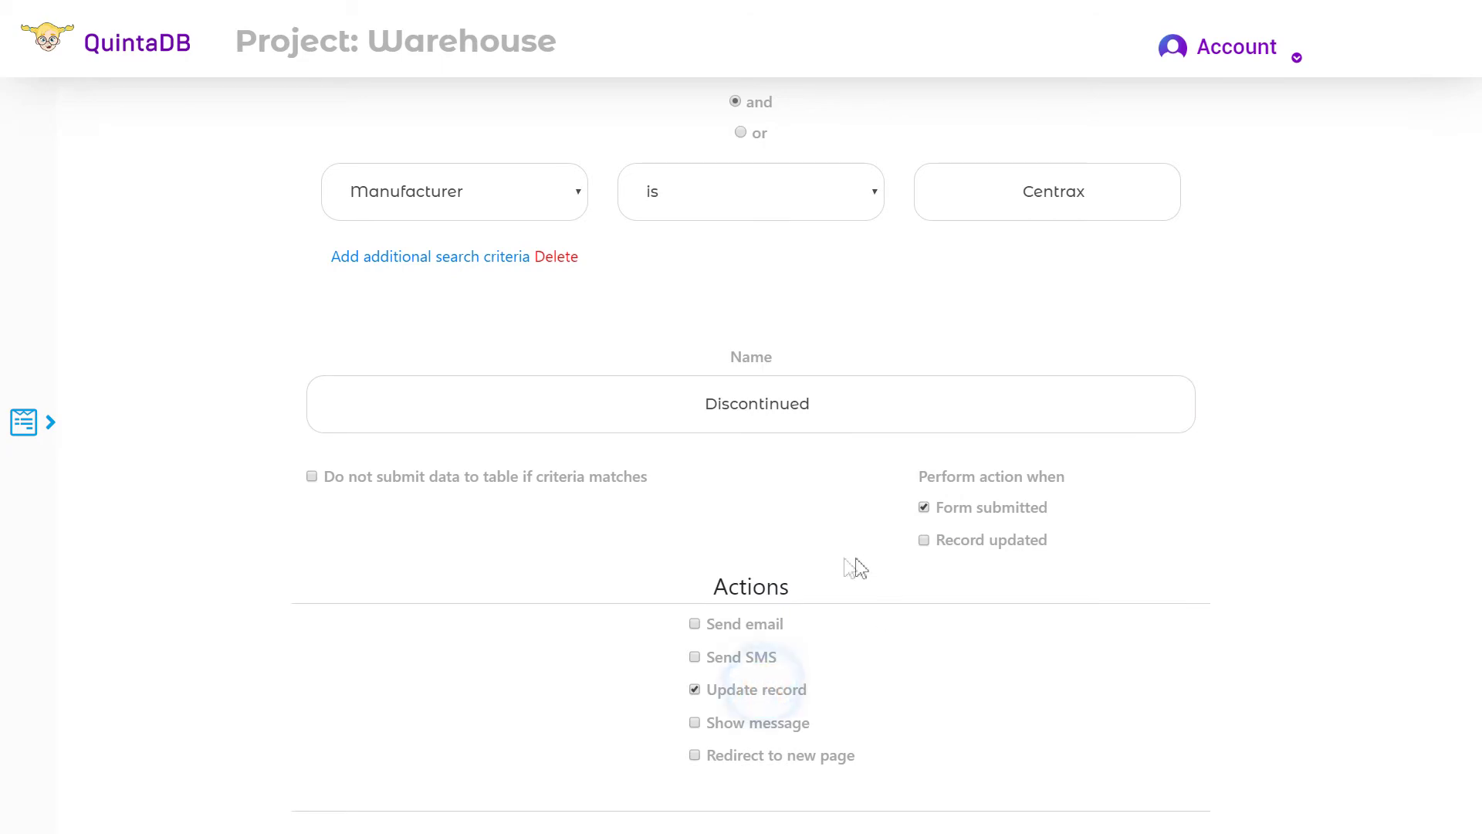
scroll(785, 645, "down", 2)
left_click(688, 737)
Reopen the Discontinued action to configure its record update.
left_click(608, 654)
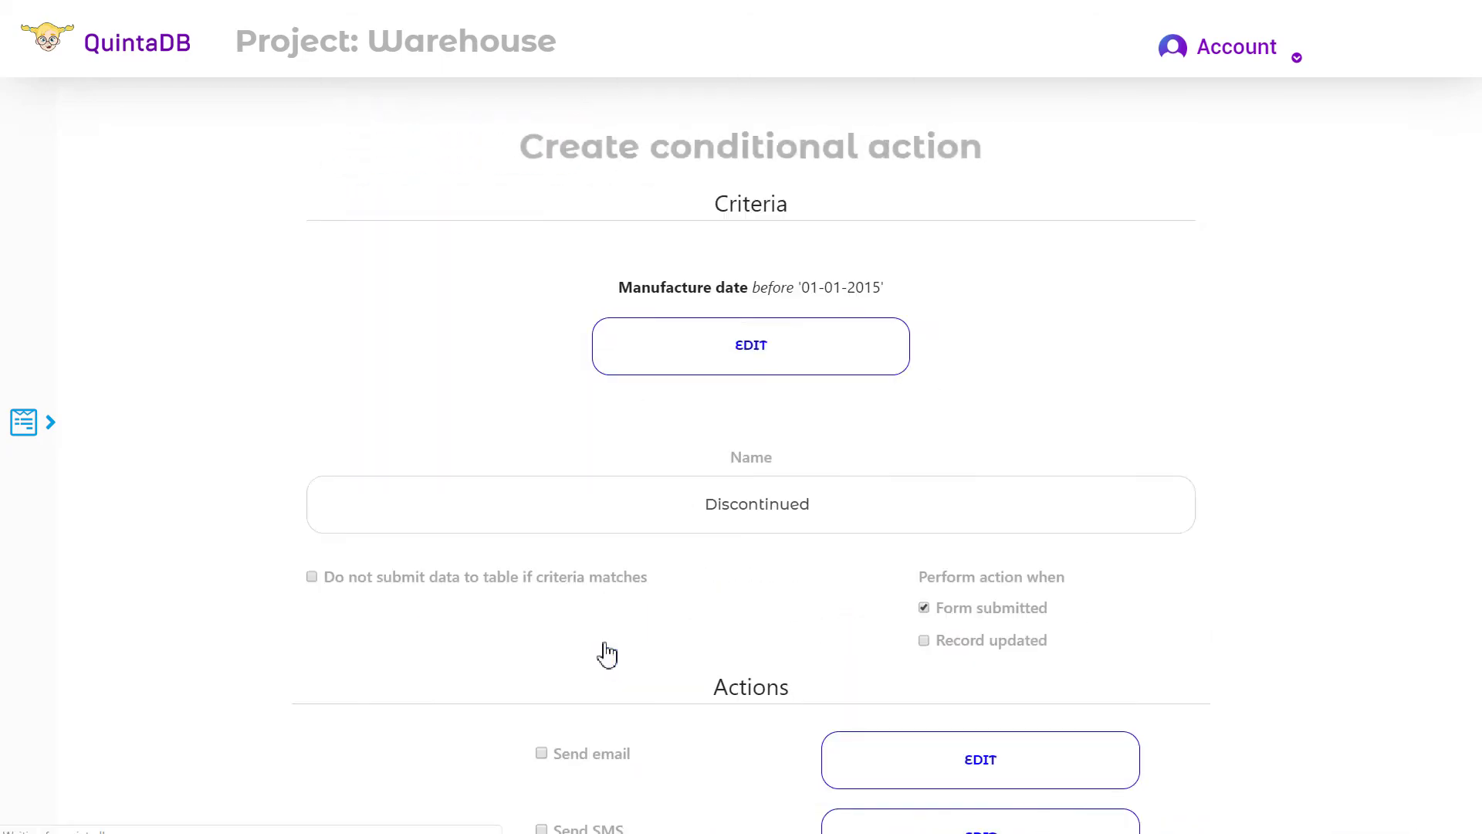
scroll(916, 731, "down", 5)
left_click(913, 452)
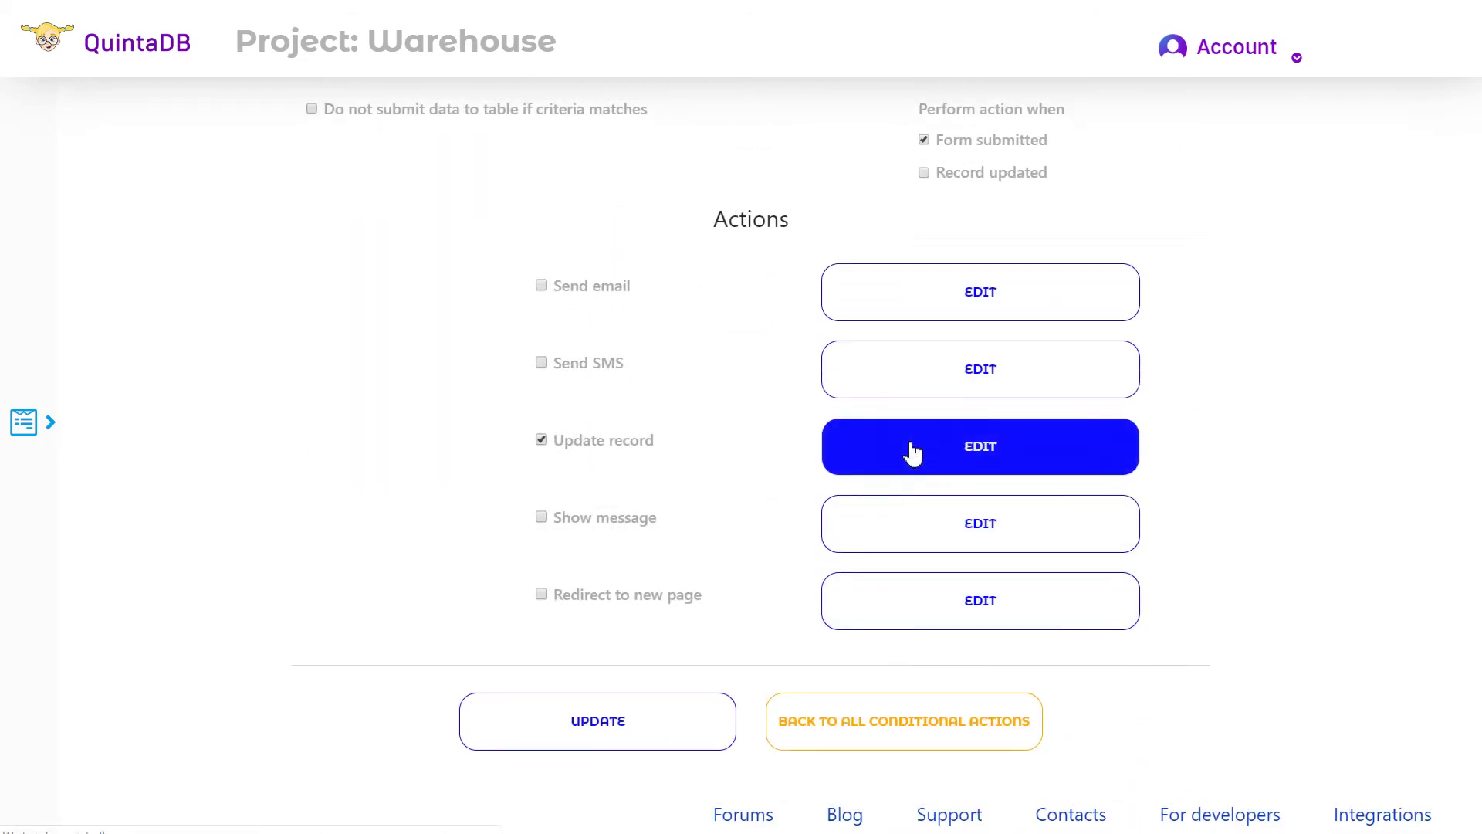
Make the update set Status to Discontinued and Withdrawn and dispose? to No, and save.
left_click(715, 276)
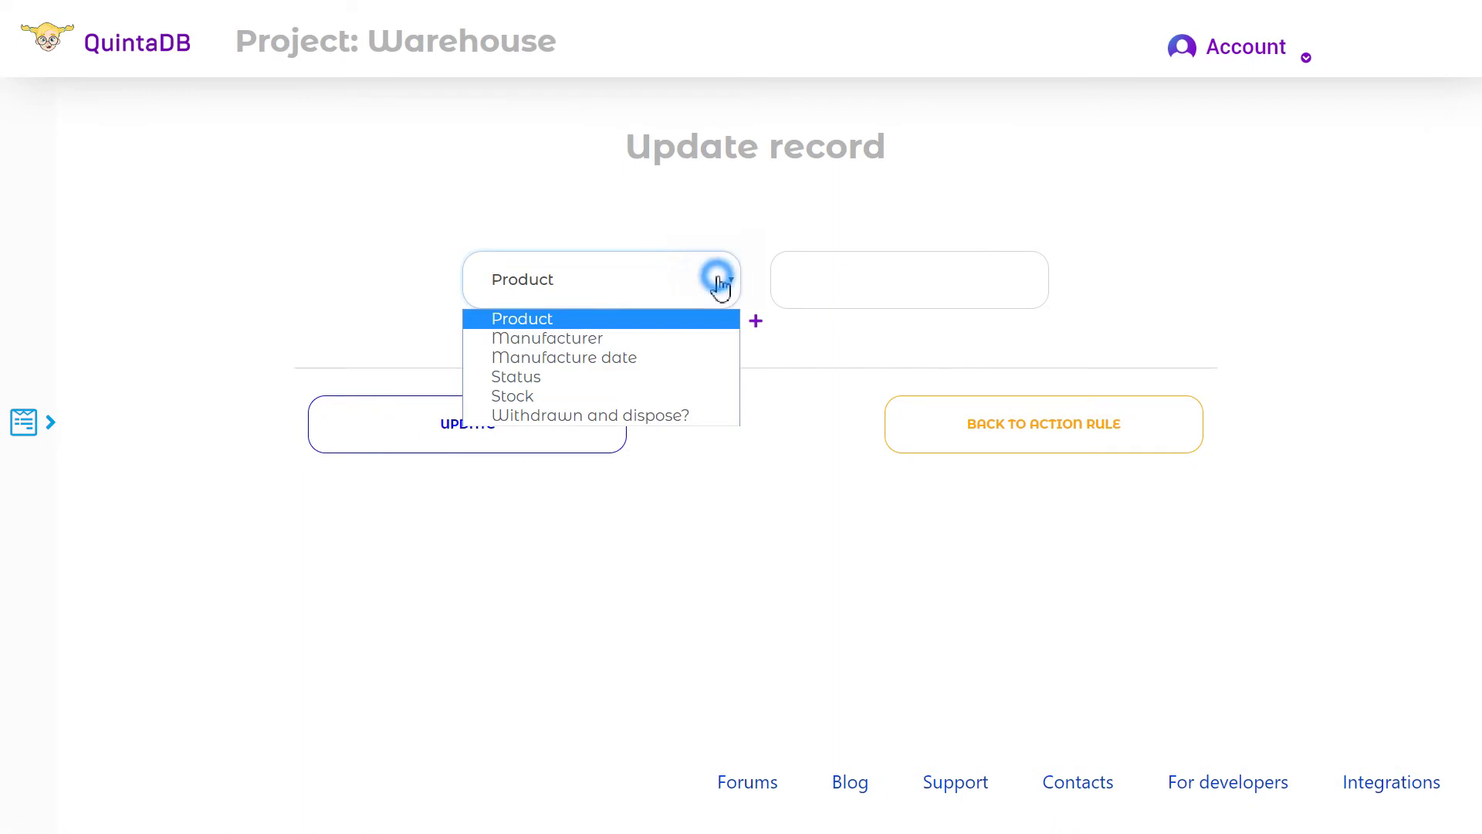
left_click(698, 378)
left_click(811, 294)
left_click(839, 340)
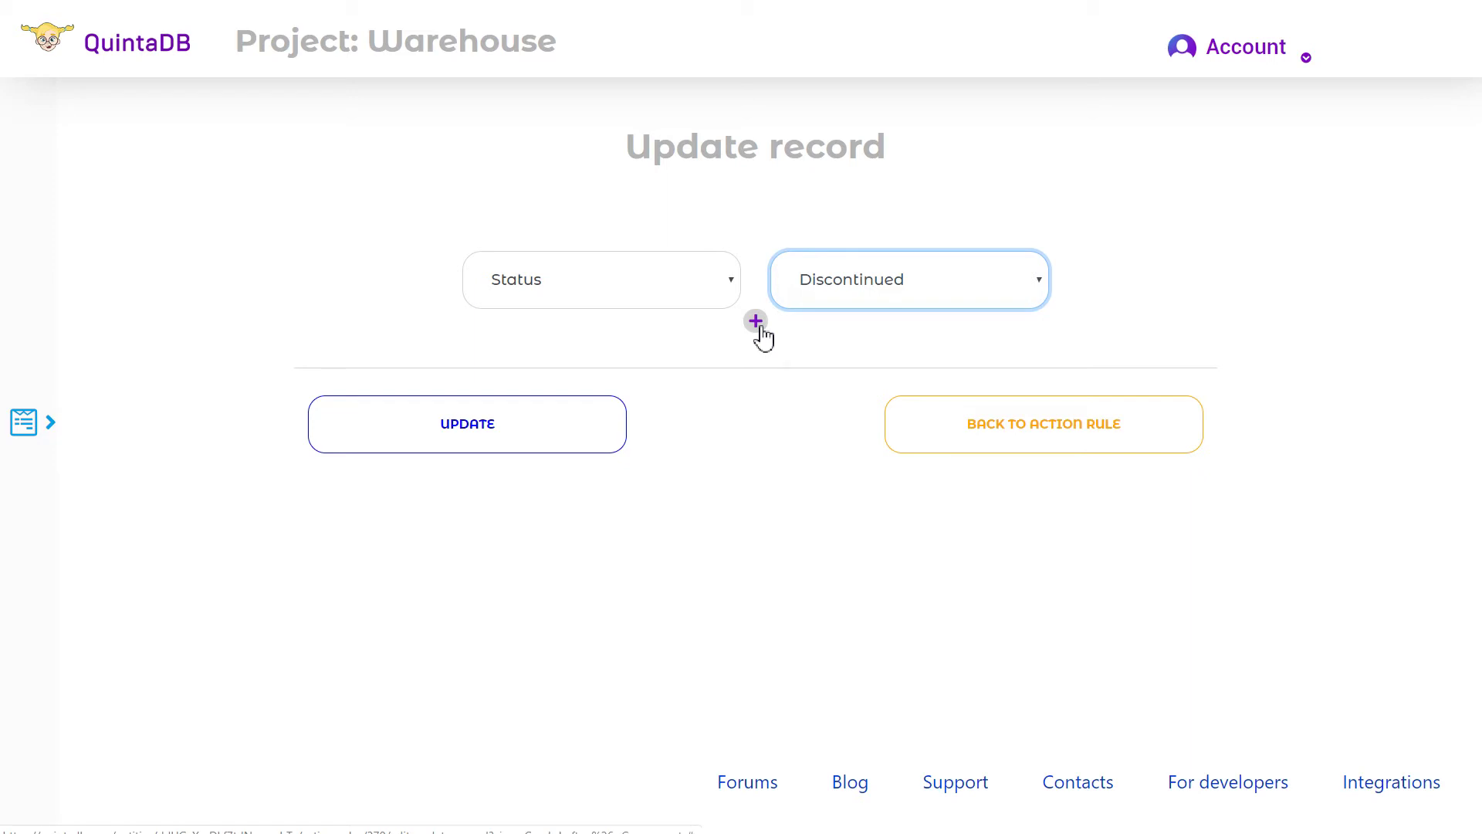
left_click(758, 324)
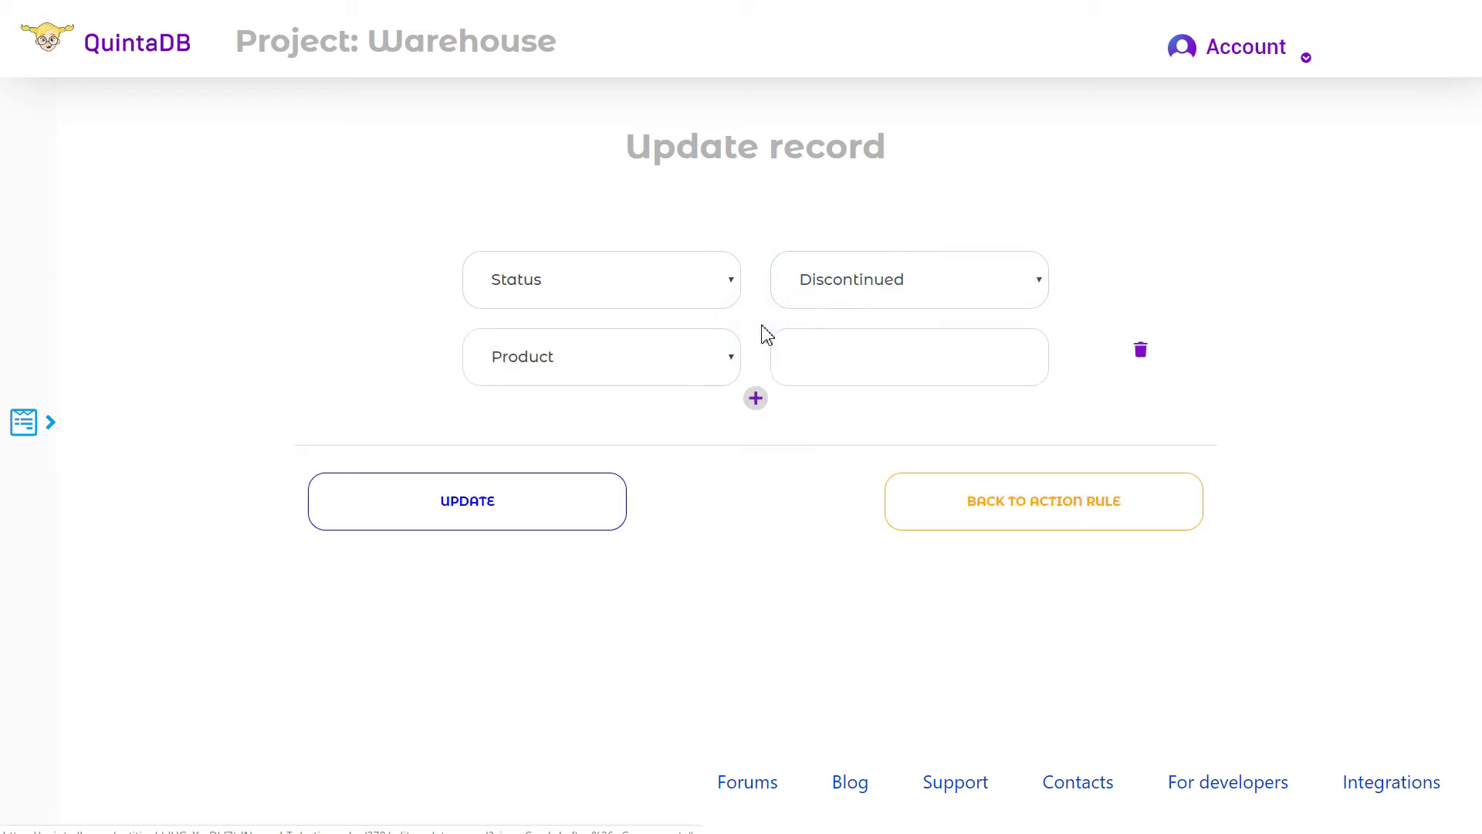
left_click(702, 357)
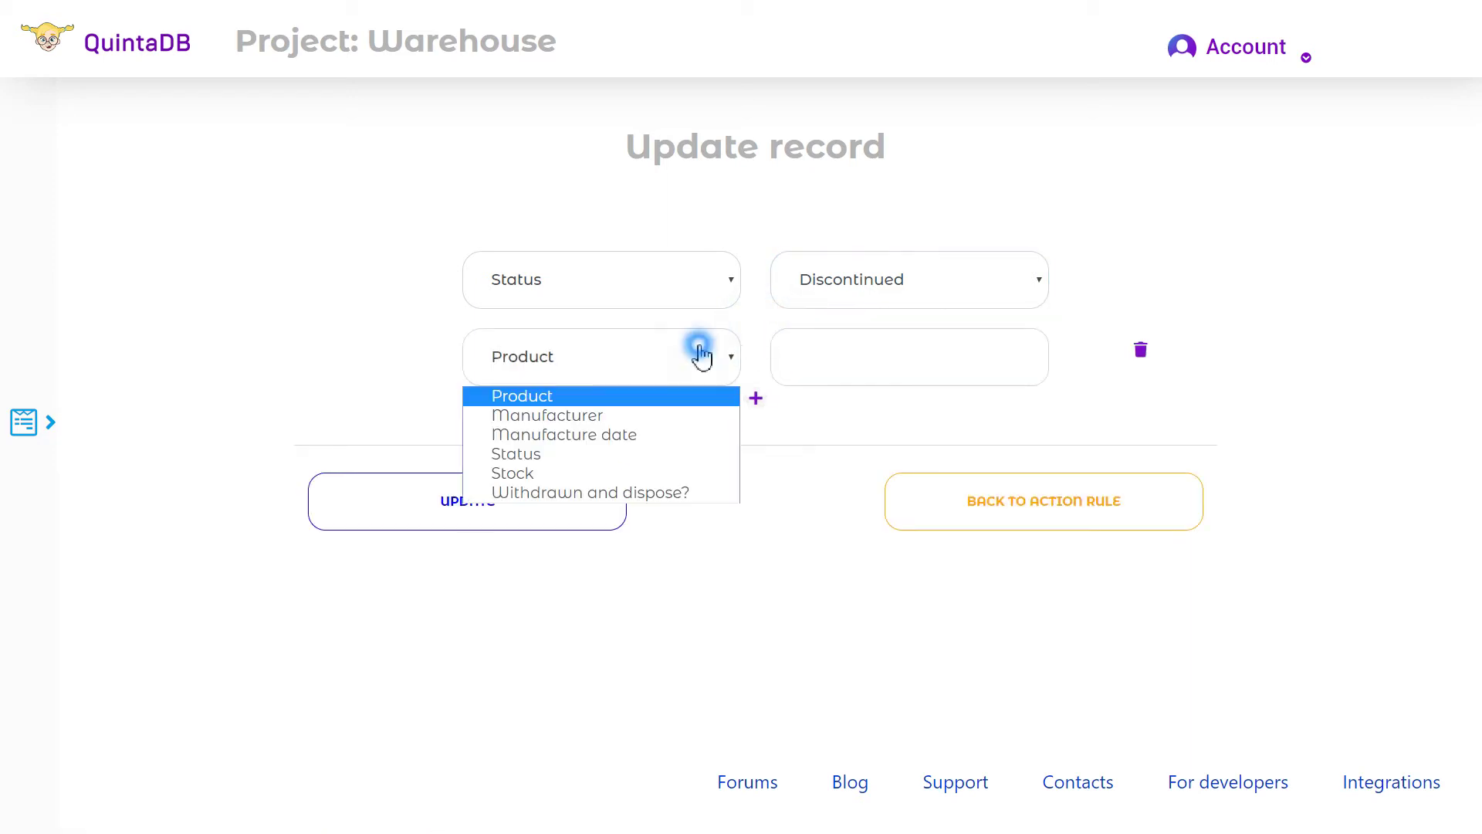
left_click(720, 494)
left_click(777, 374)
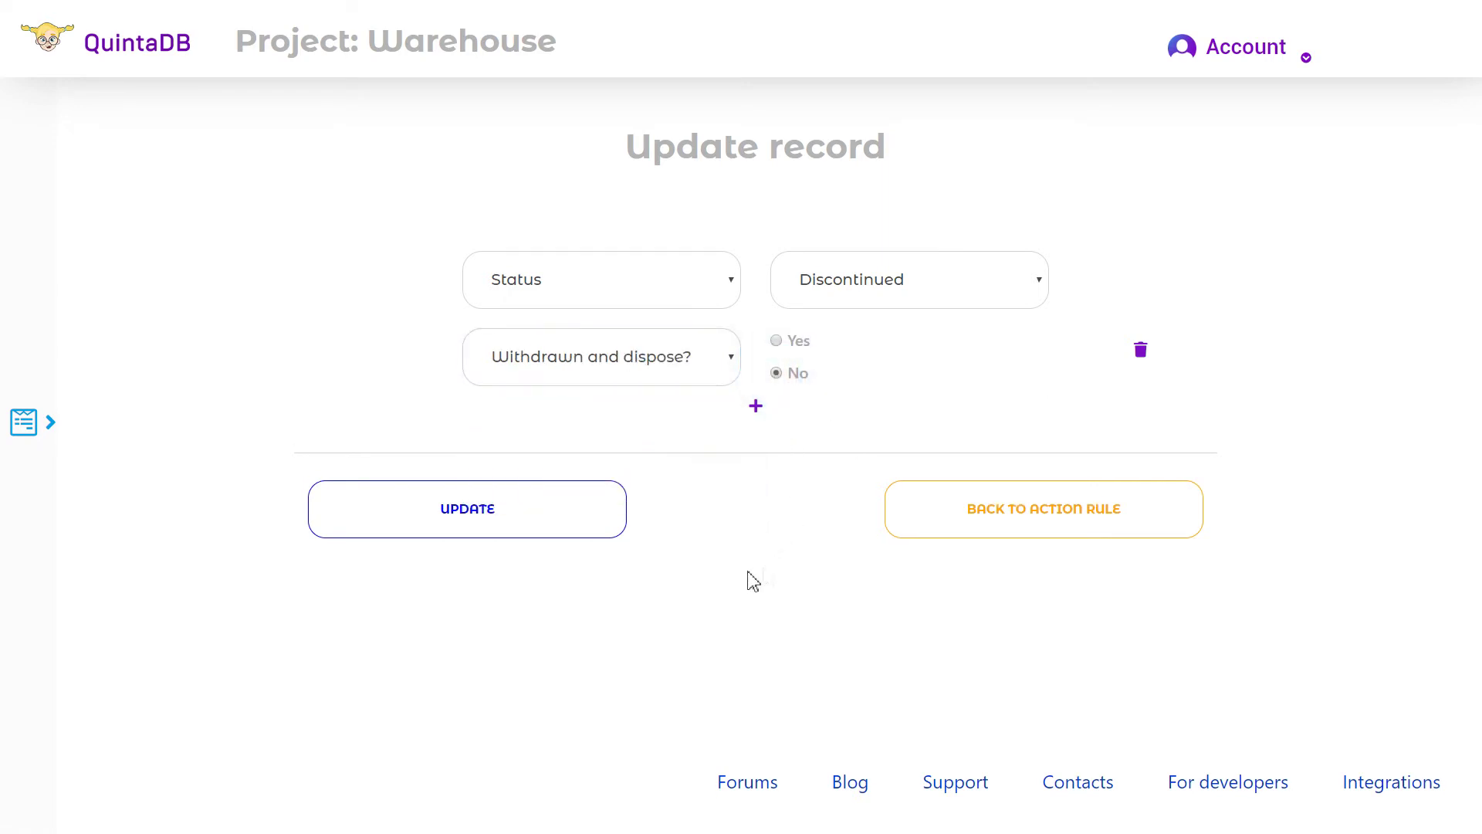
left_click(616, 528)
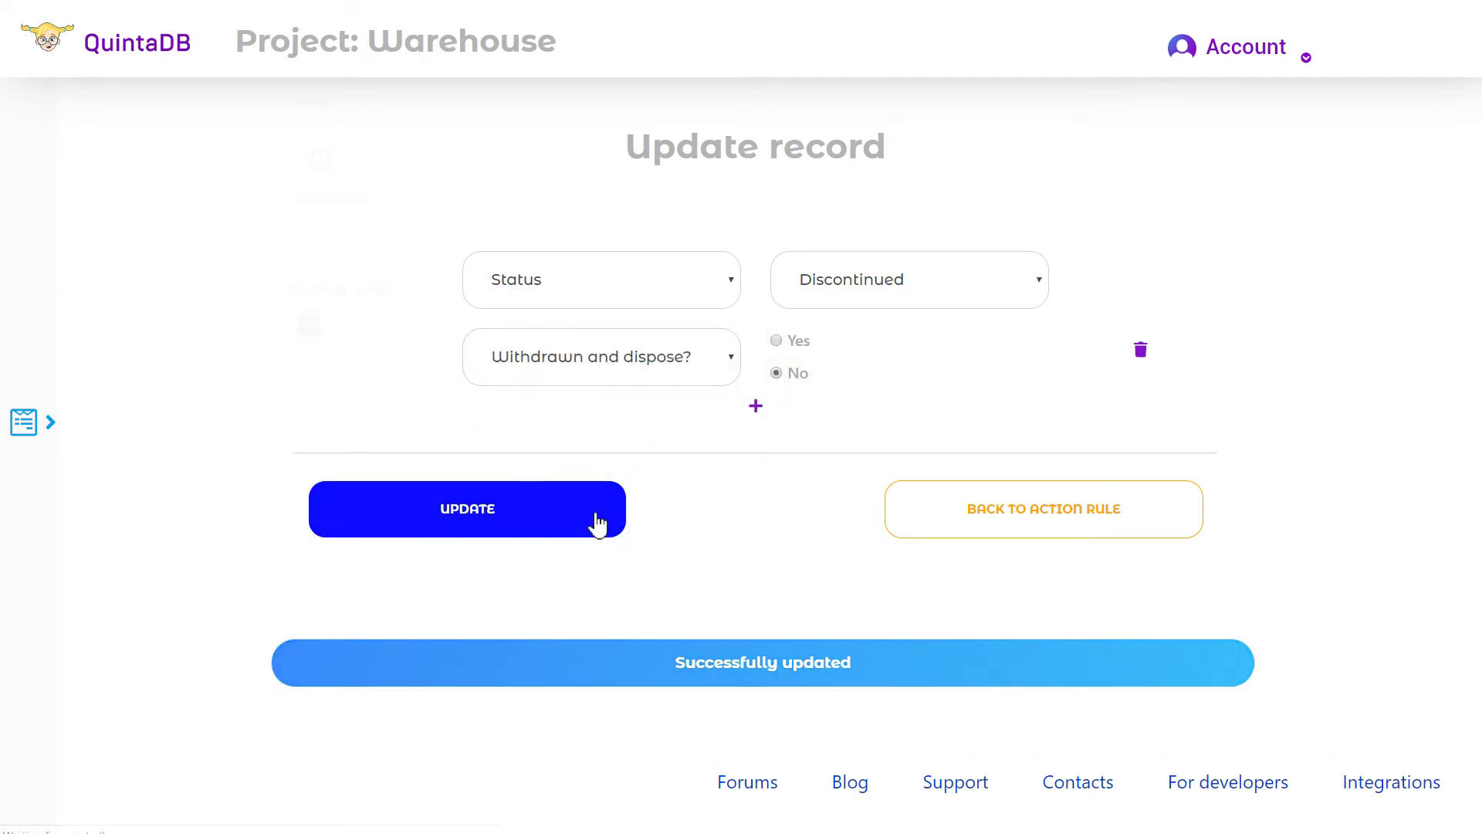
left_click(326, 139)
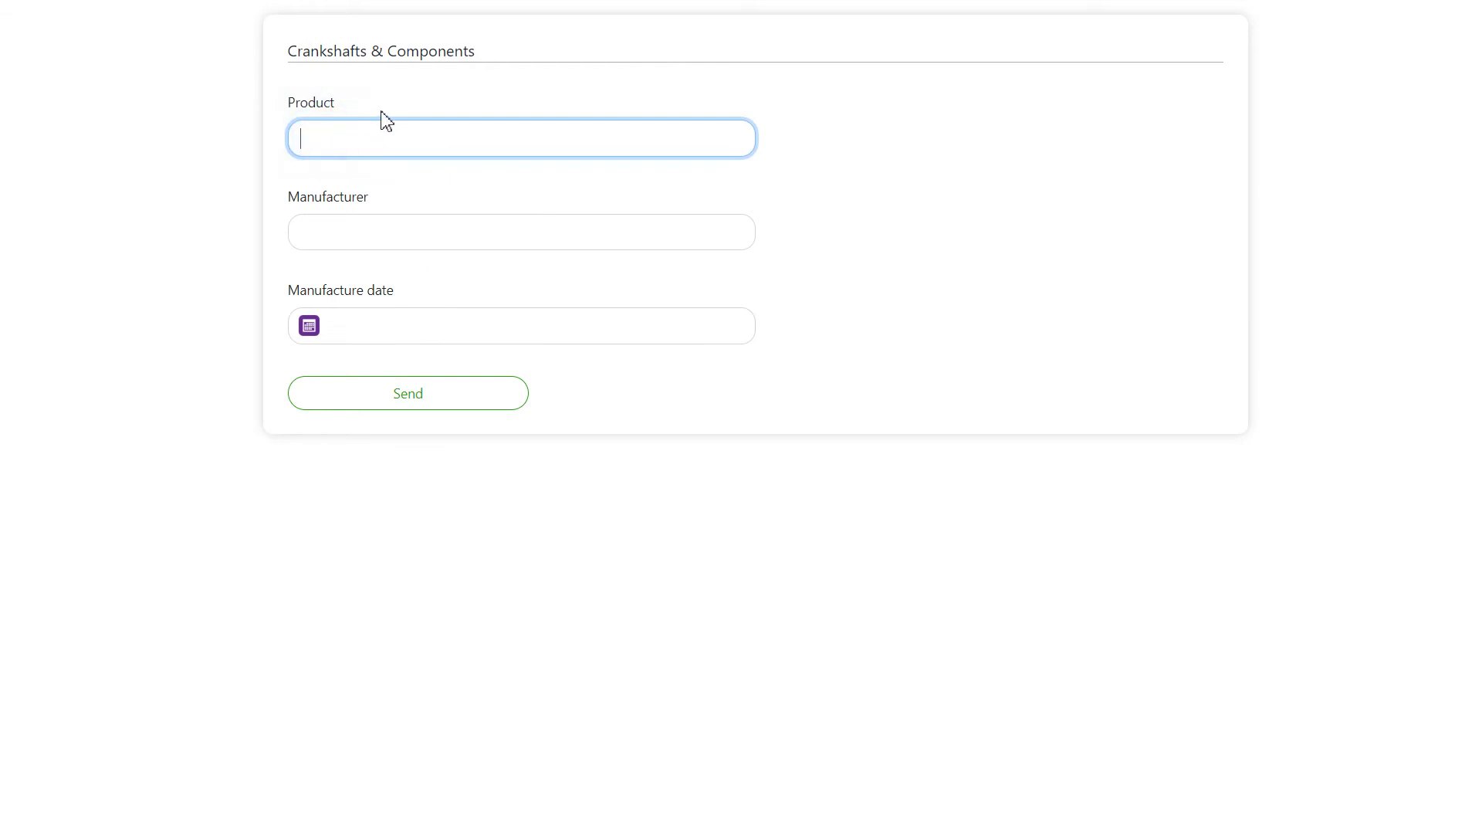
Enter the Crankshaft Sealing Flange Gasket product and Centrax as manufacturer.
type("C")
type("ra")
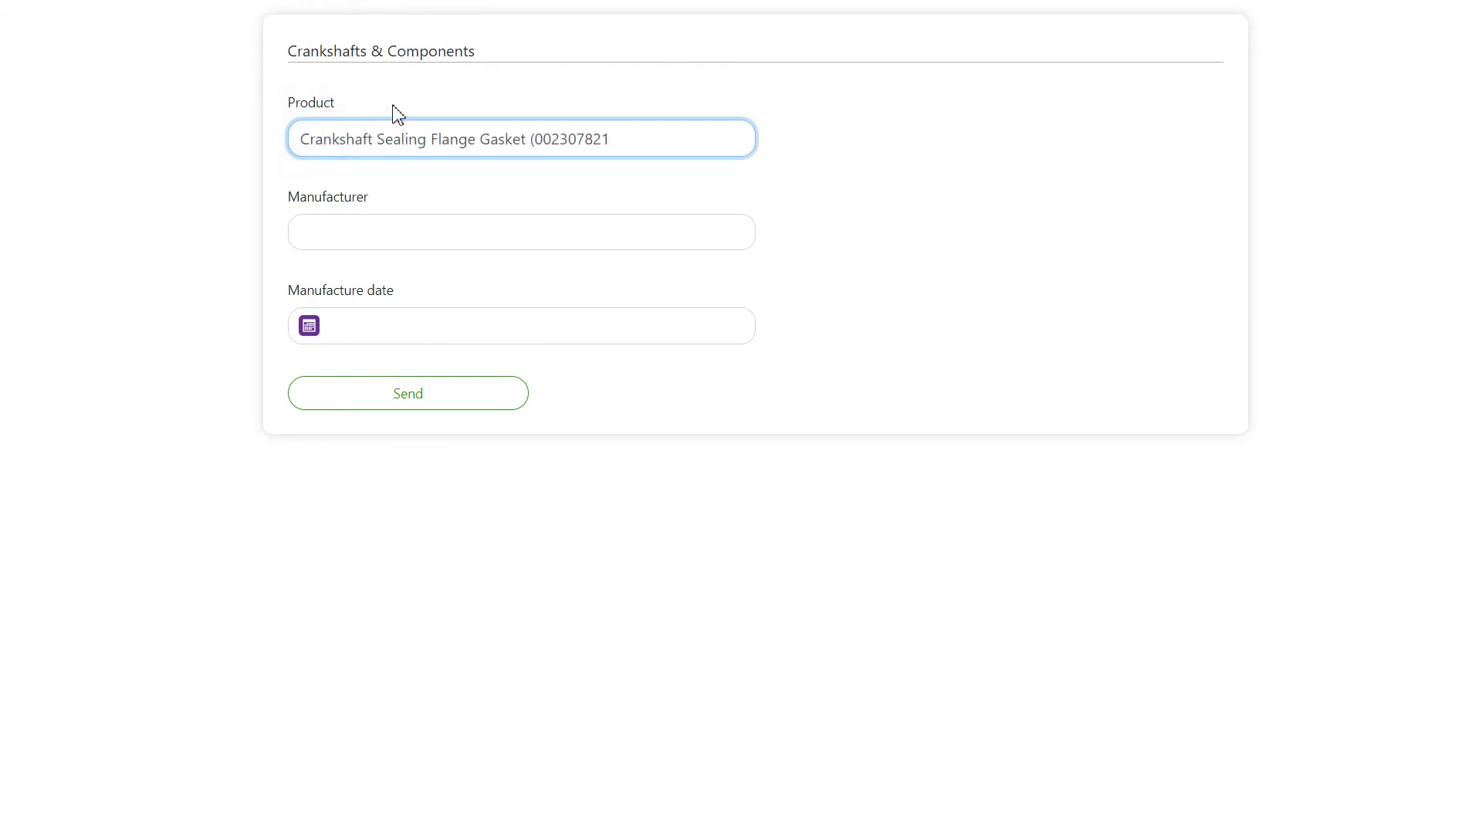
left_click(375, 228)
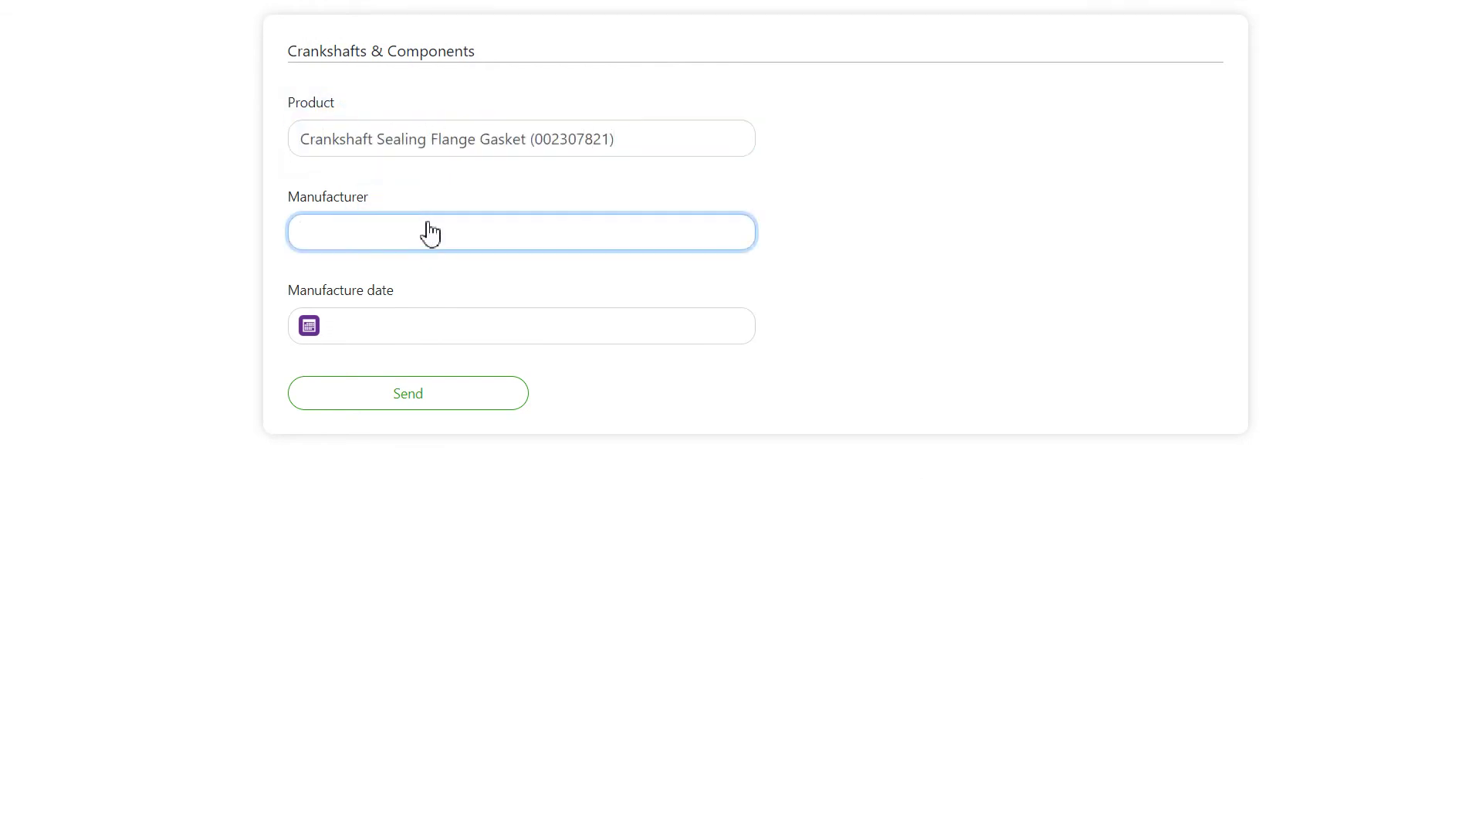
Set manufacture date 06-12-2014, submit the record, and select it in row 2 showing Discontinued.
left_click(424, 328)
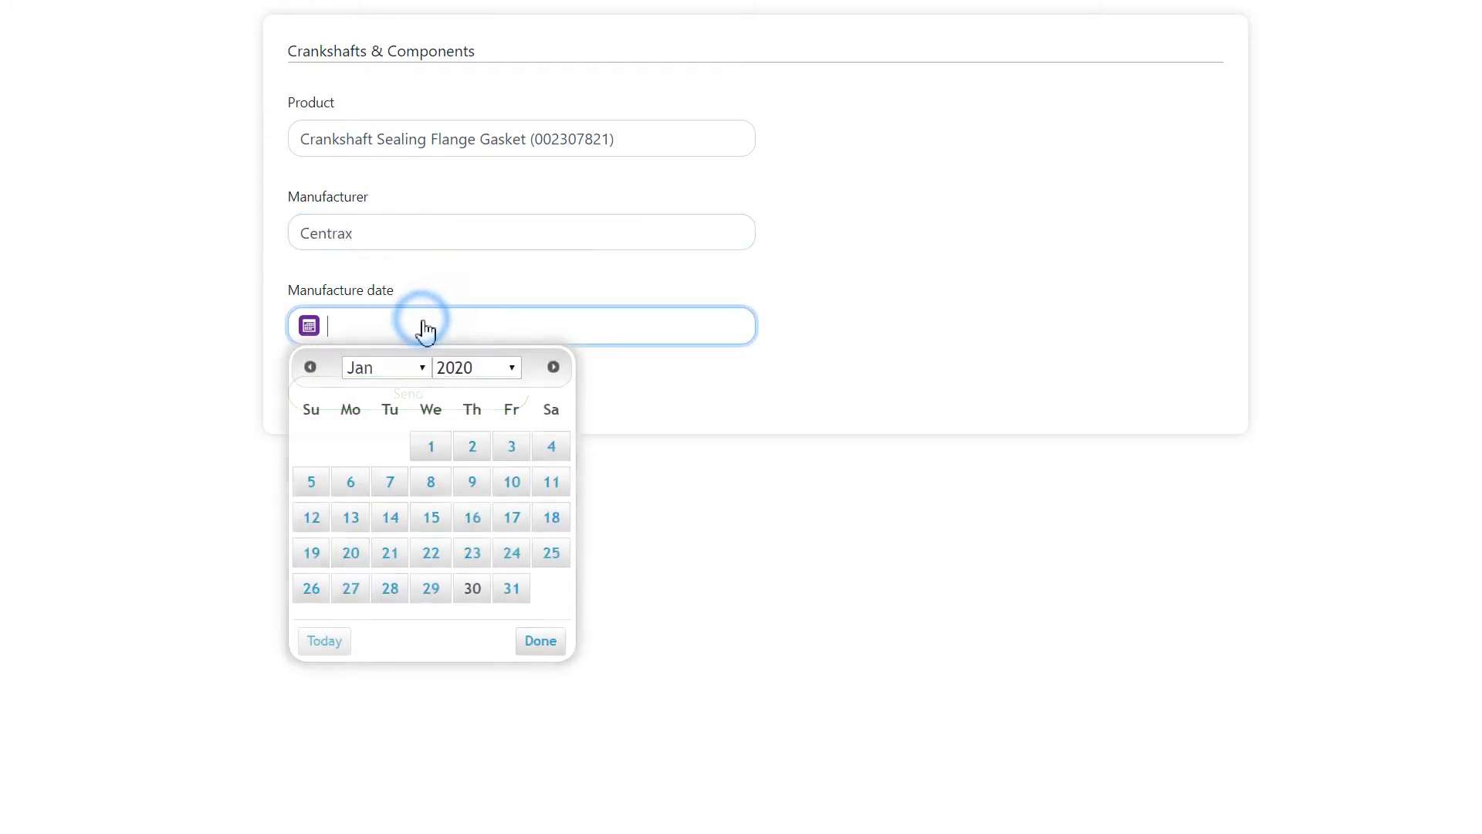
left_click(474, 369)
left_click(478, 669)
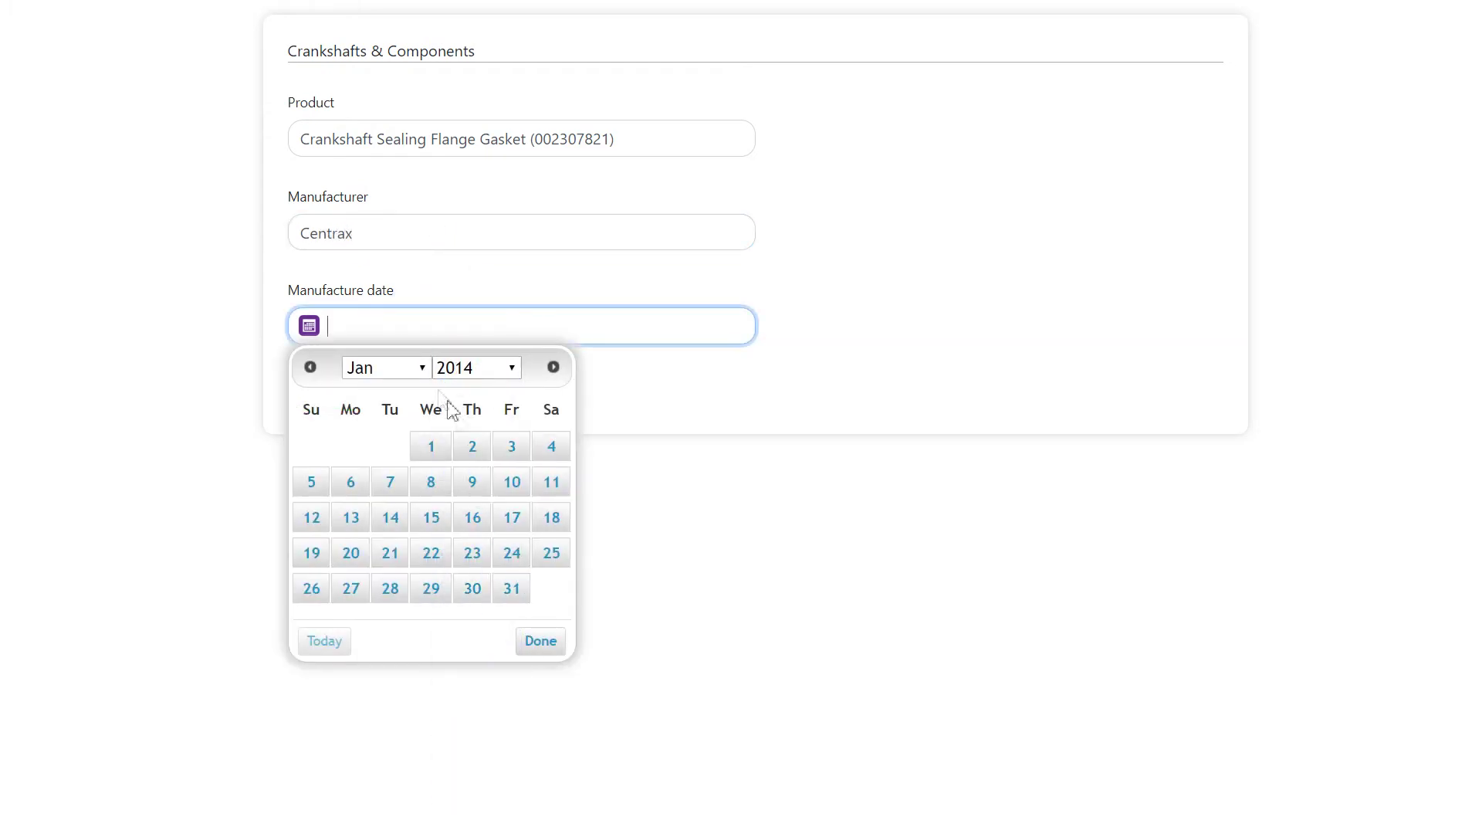
left_click(384, 368)
left_click(390, 497)
left_click(472, 482)
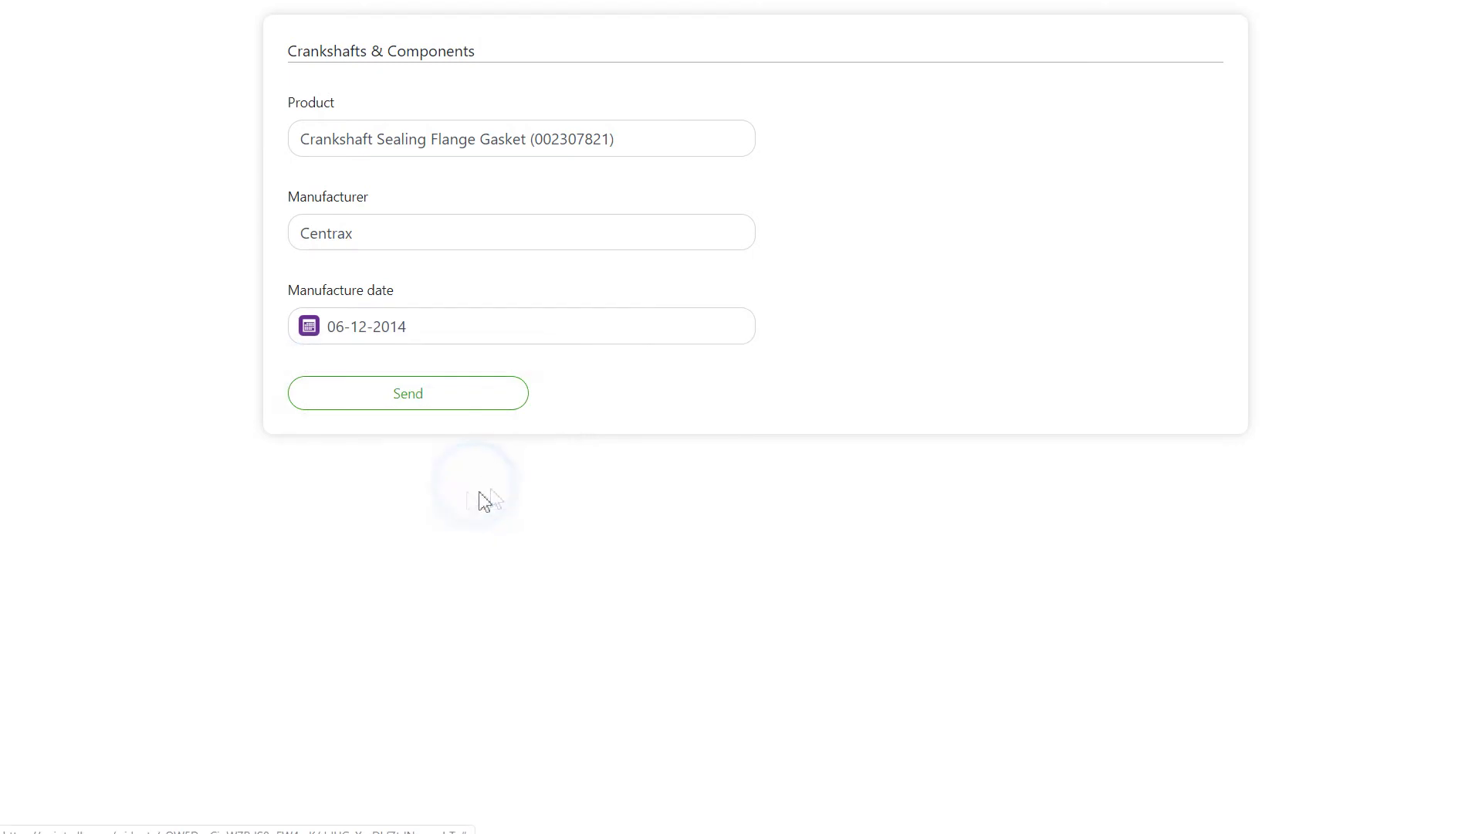
left_click(456, 393)
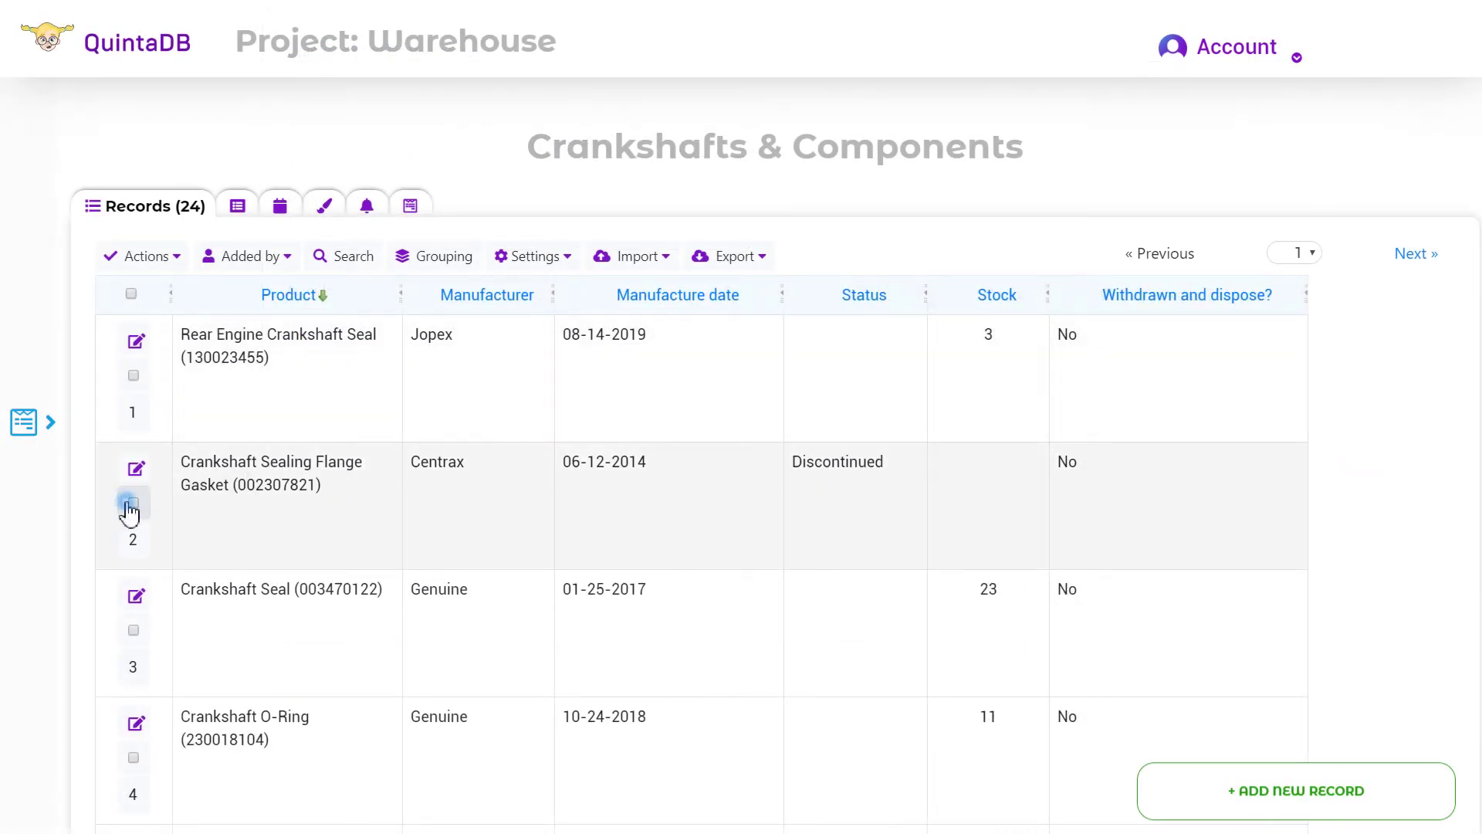
left_click(131, 504)
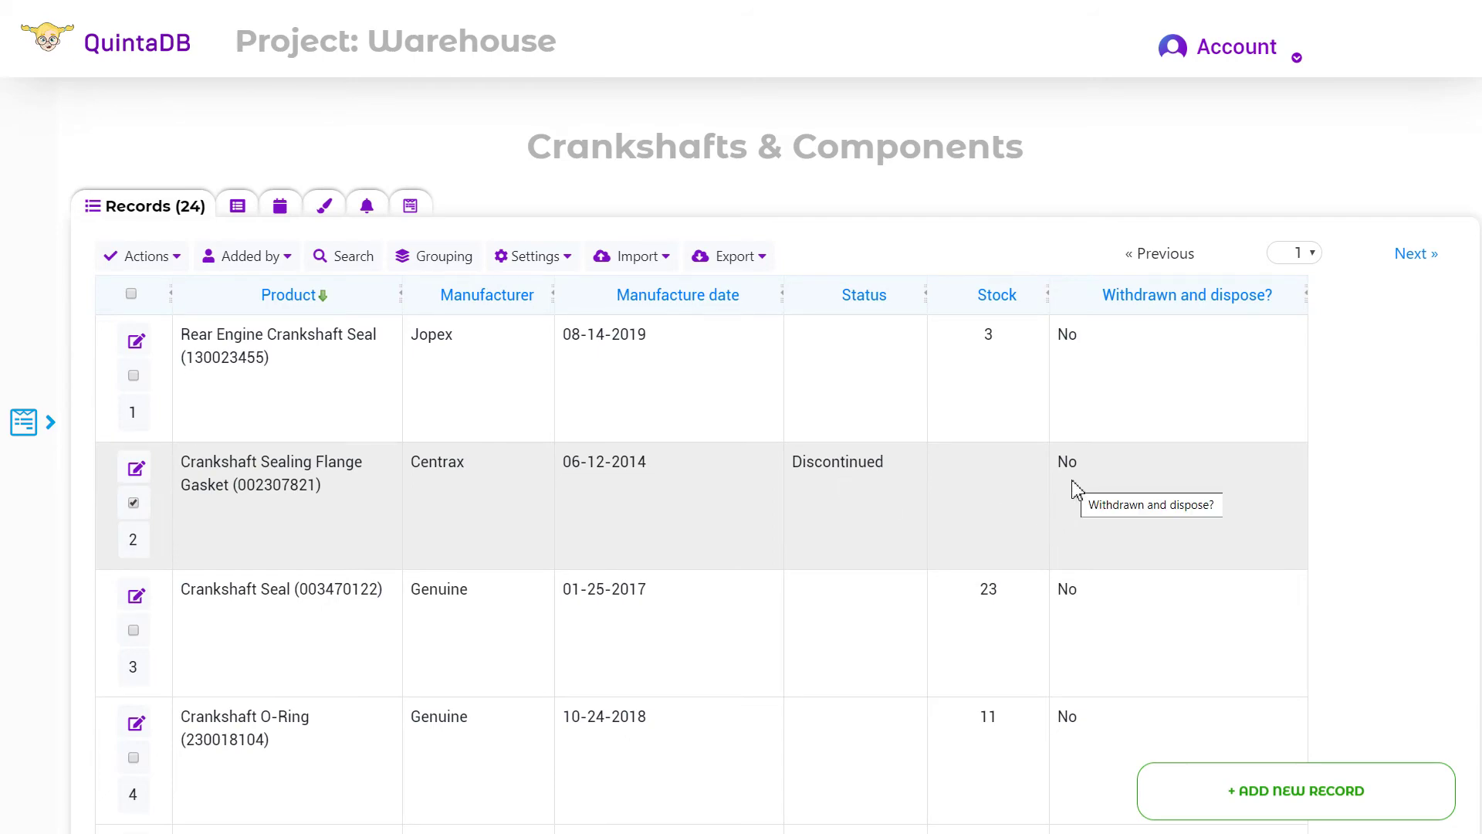
Start a new Order form conditional action with criterion Name is not empty.
left_click(23, 421)
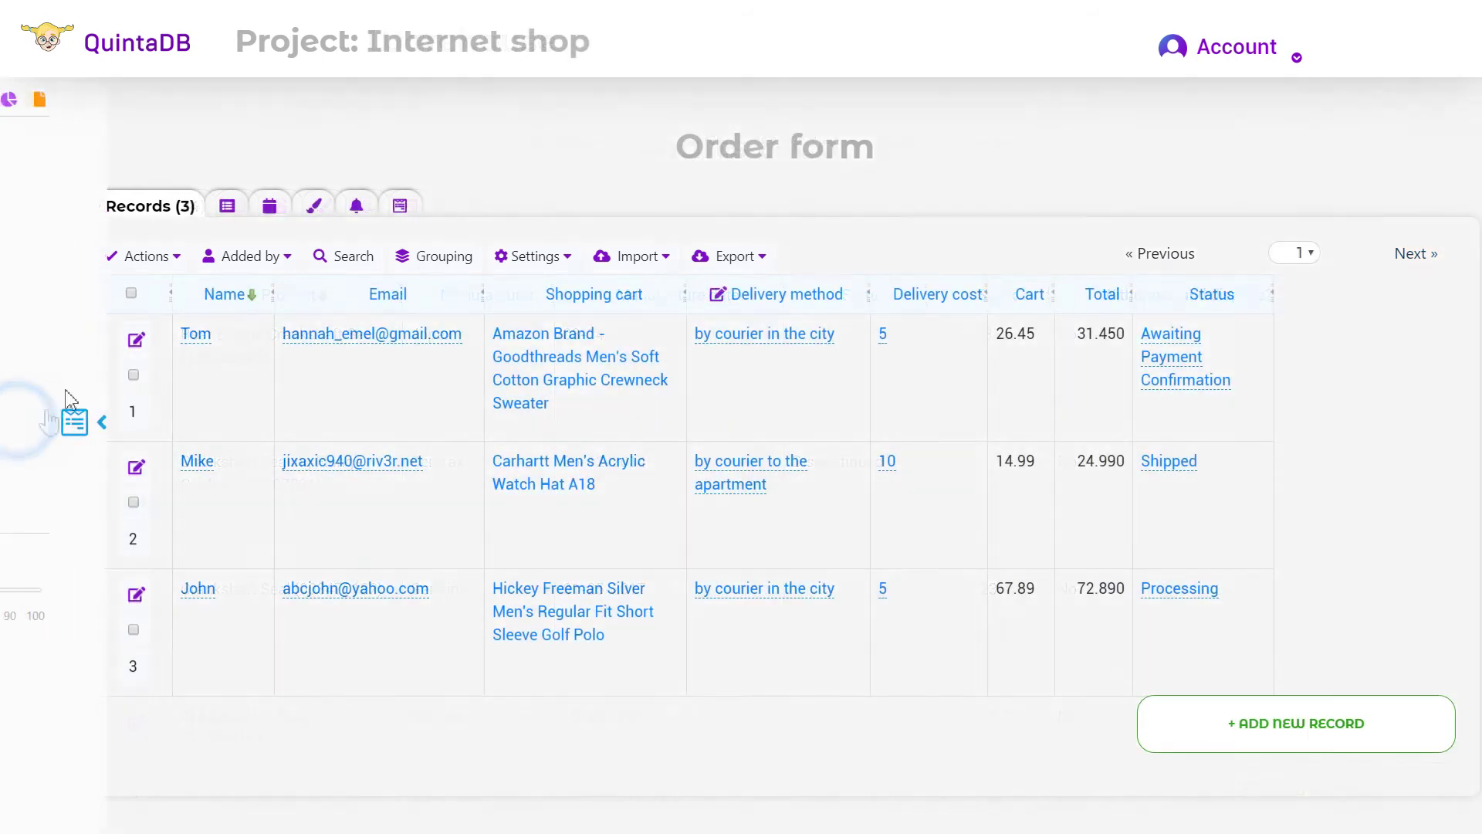
left_click(113, 321)
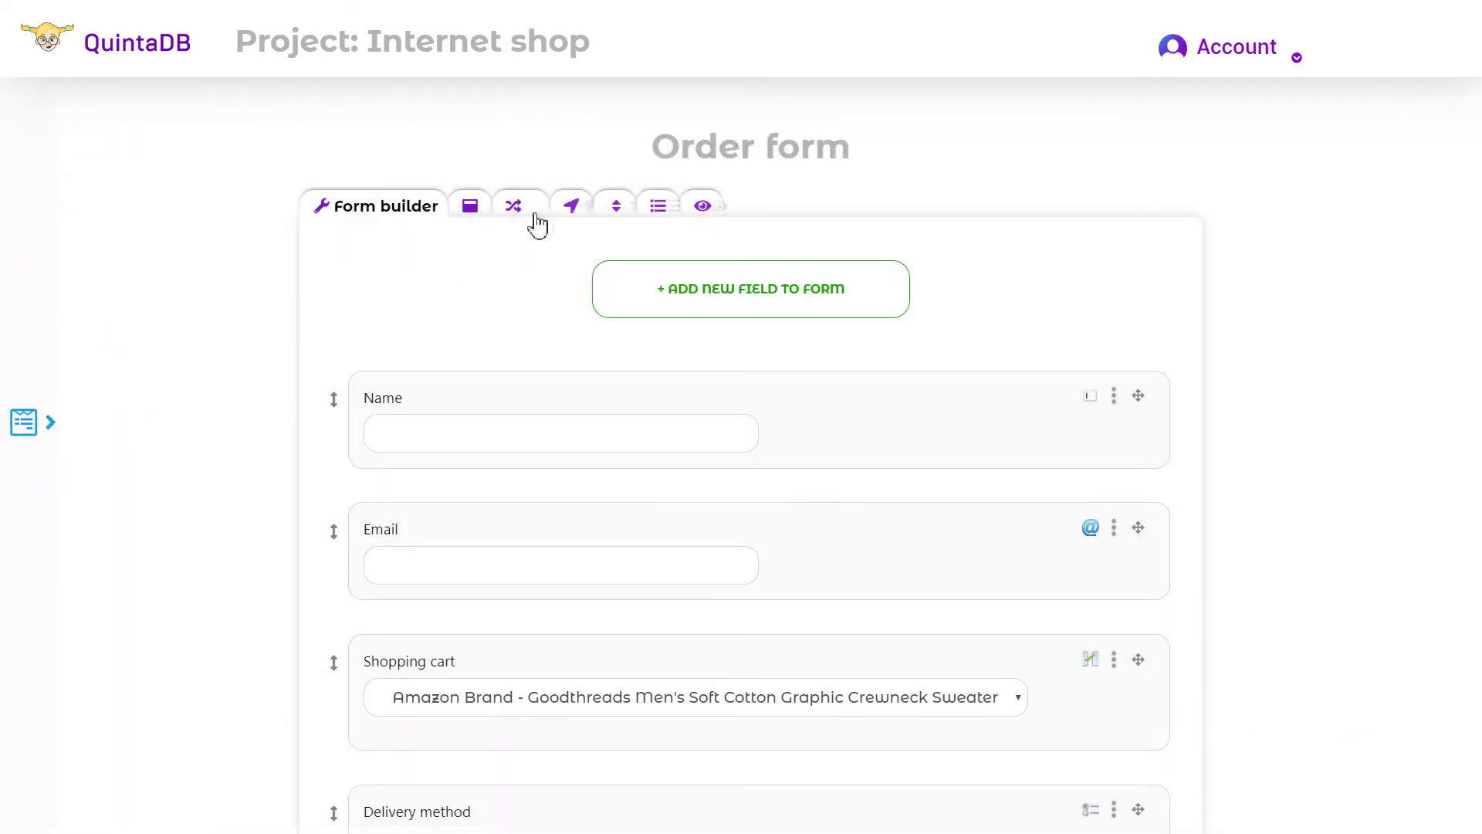
left_click(614, 201)
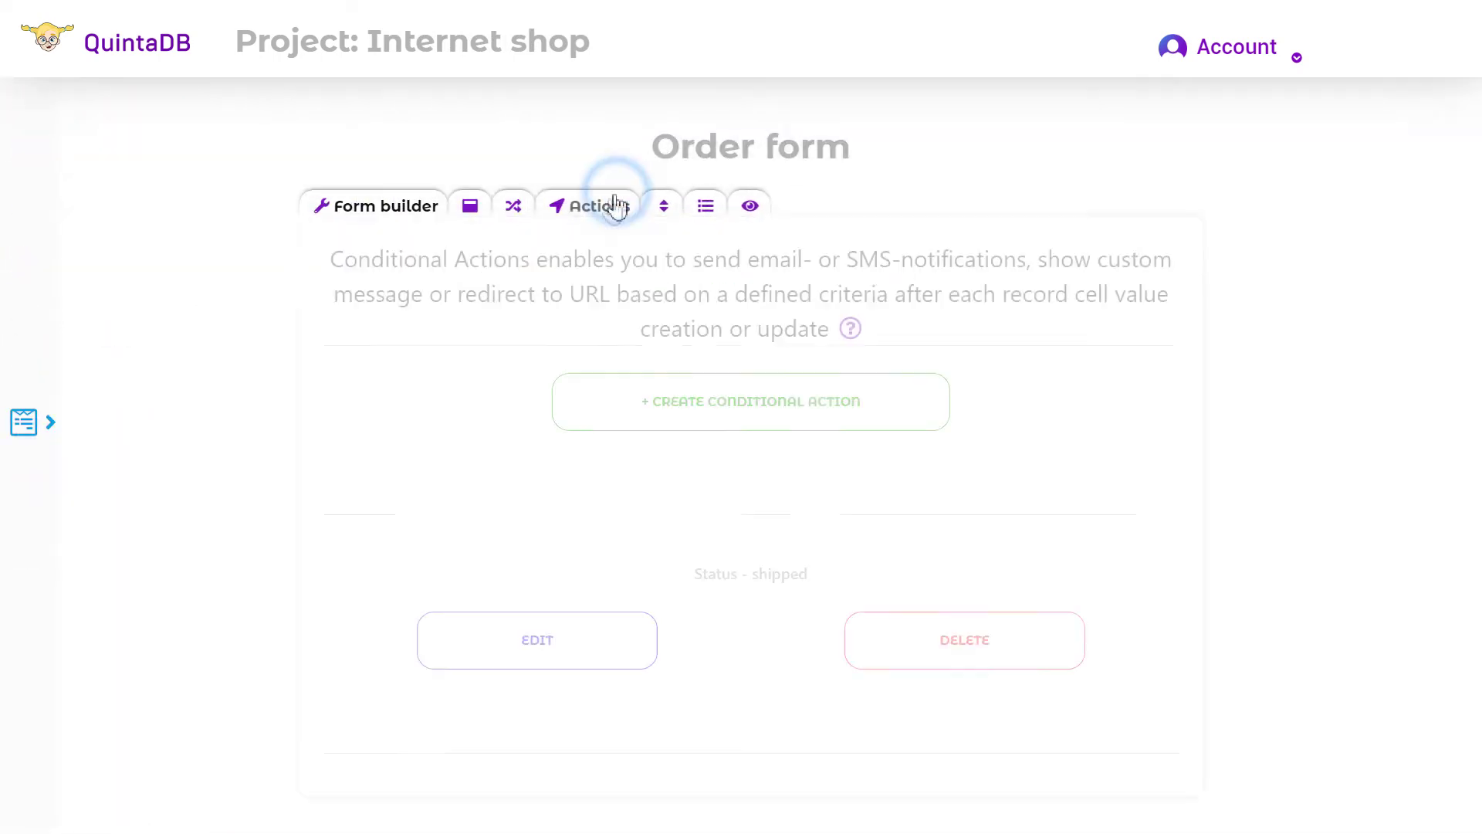
left_click(781, 429)
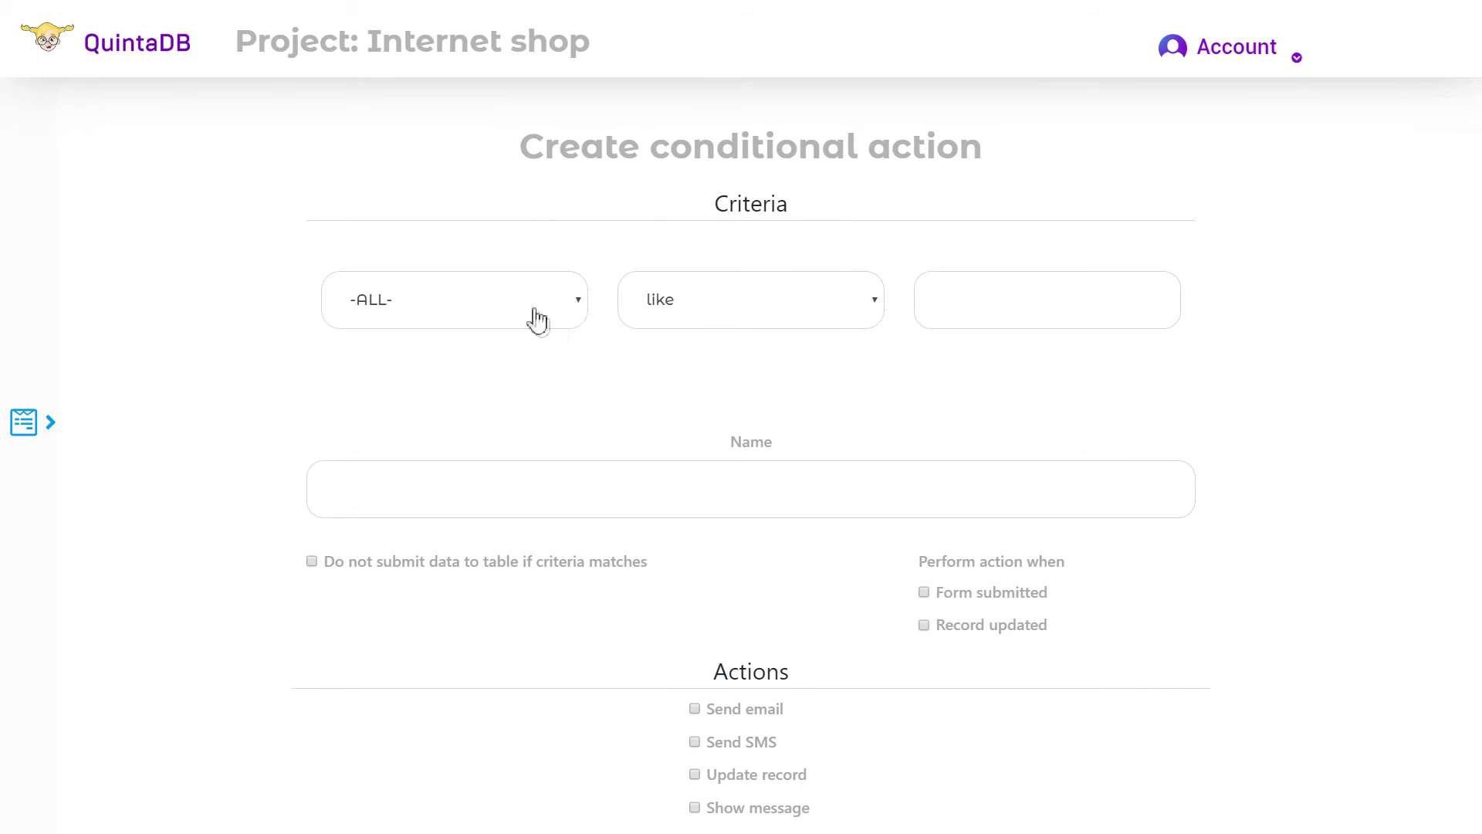
left_click(538, 321)
left_click(524, 358)
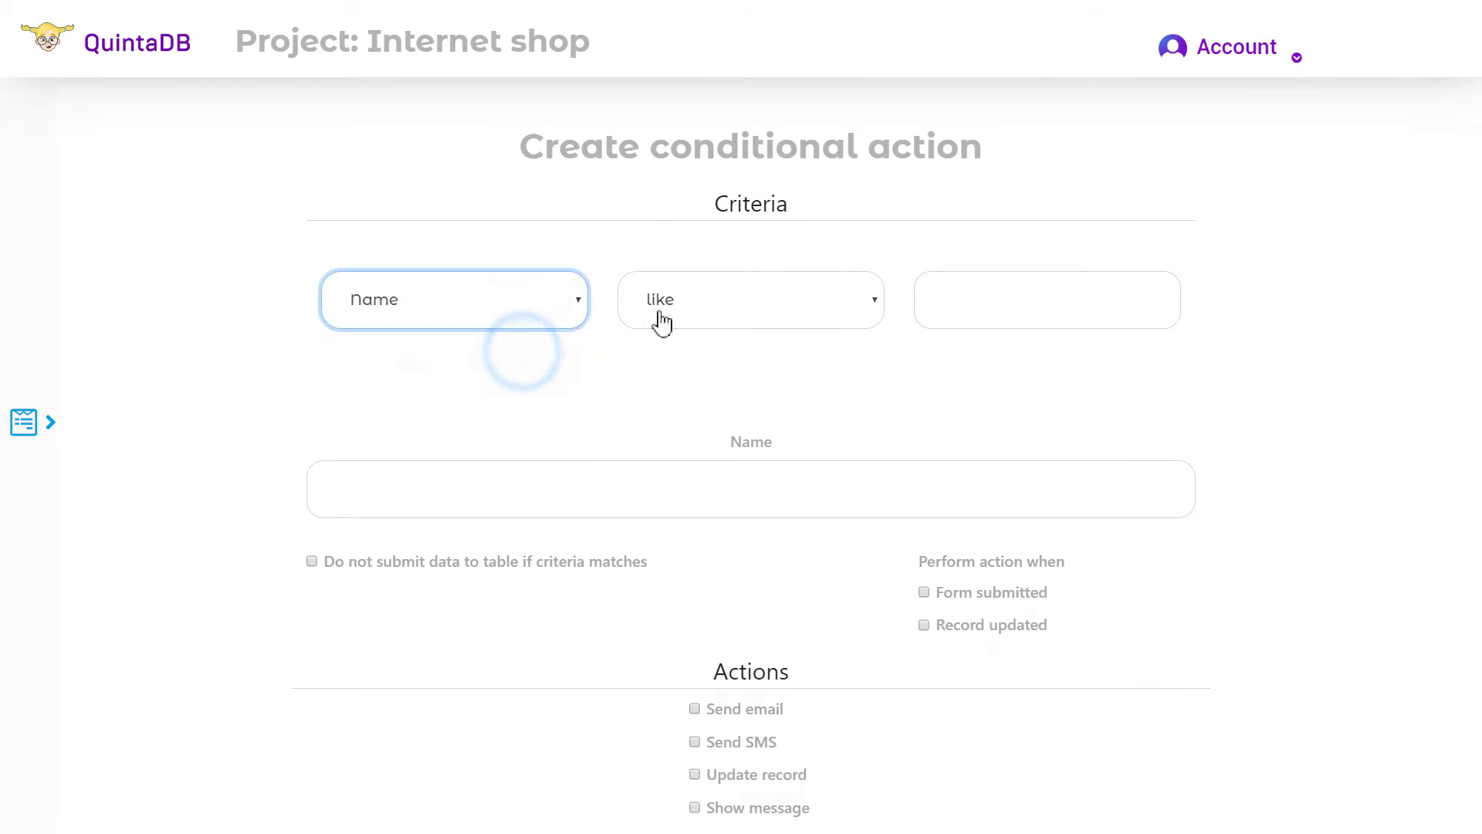
left_click(670, 303)
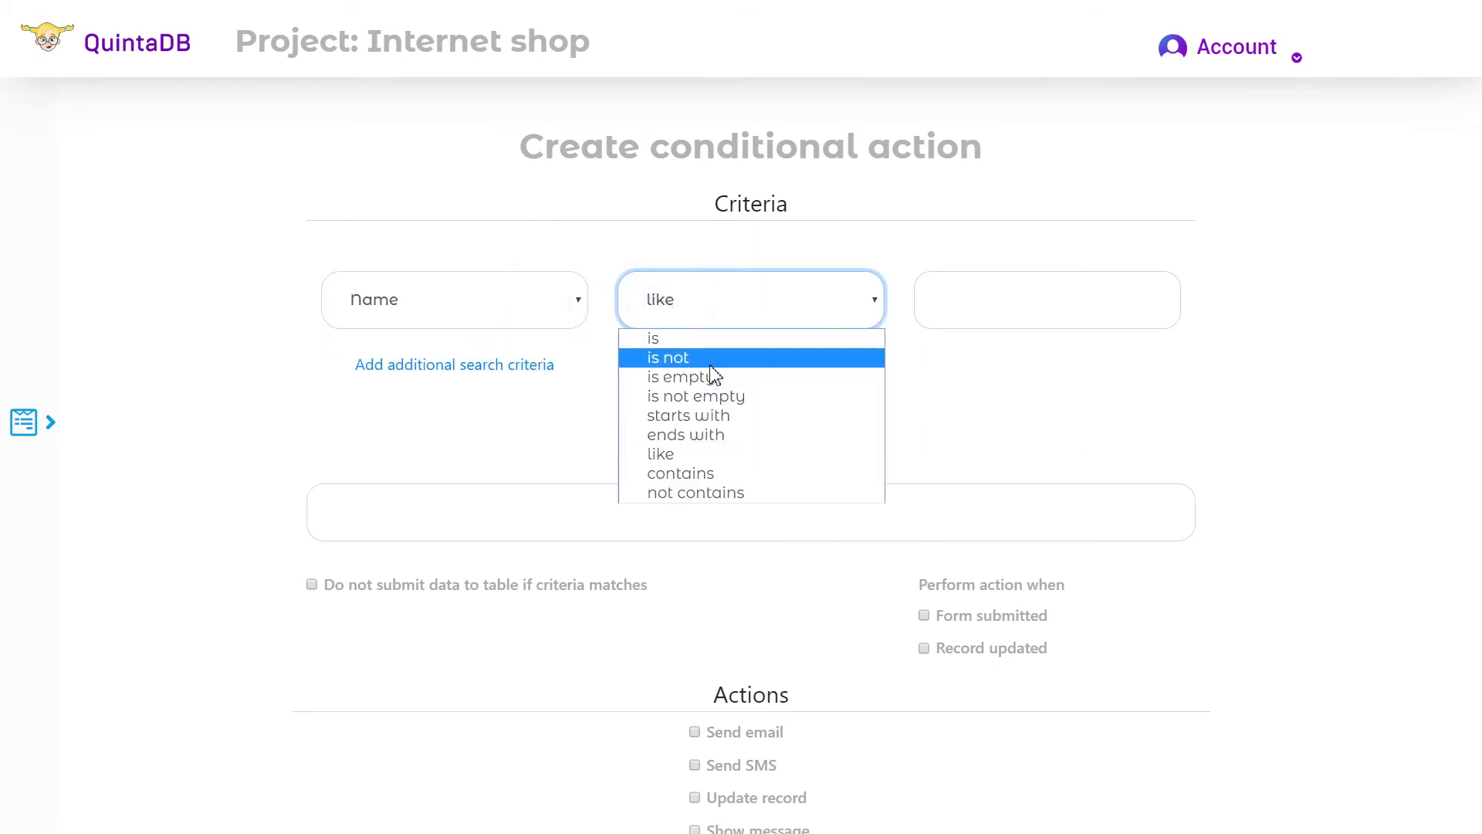
left_click(711, 393)
Make it fire on form submission and show a message, then create it.
left_click(757, 509)
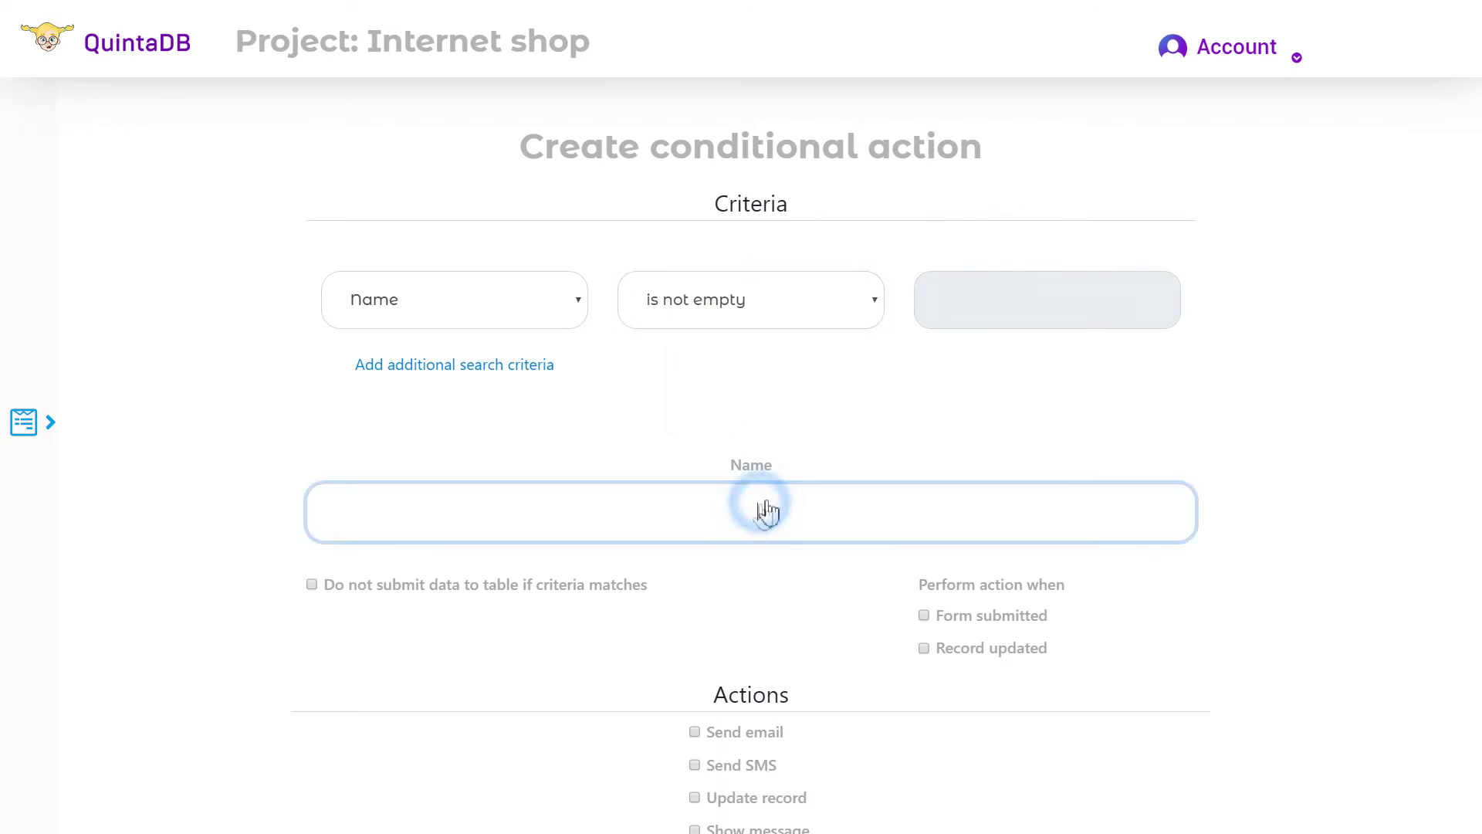
scroll(778, 506, "down", 3)
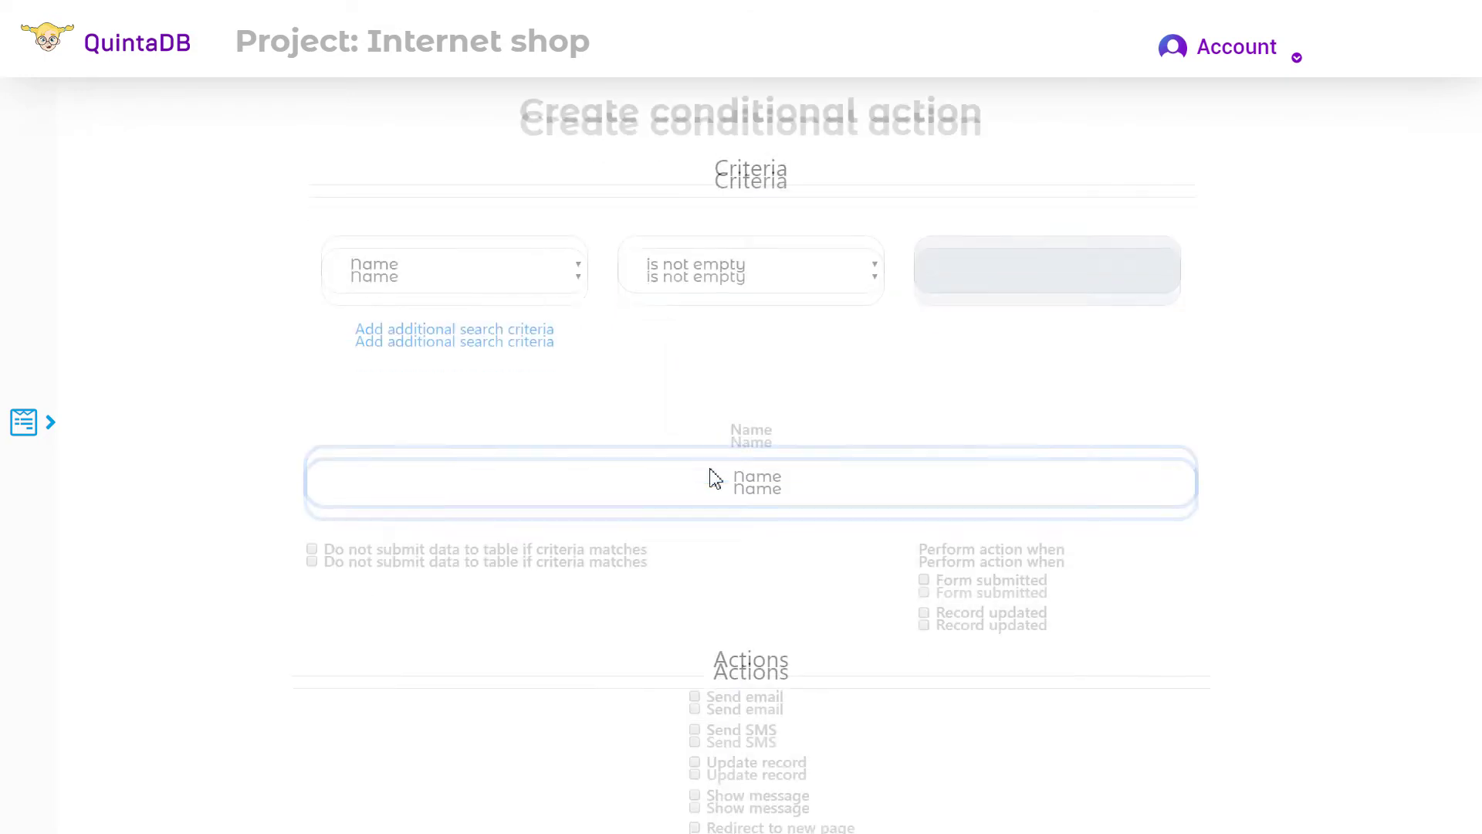
left_click(980, 359)
left_click(721, 575)
left_click(693, 722)
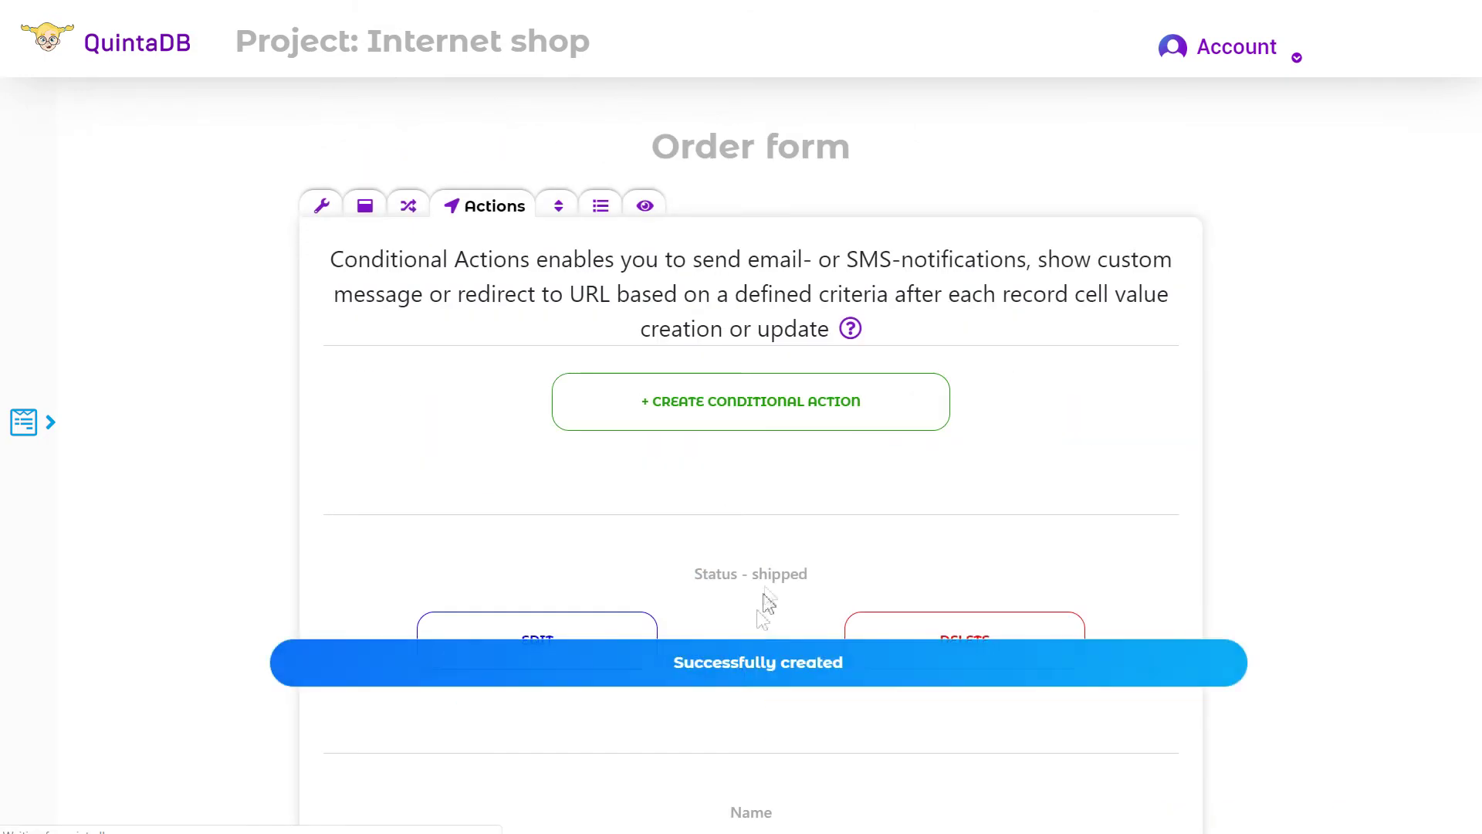
Write a thank-you message that includes the Name field code.
scroll(794, 539, "down", 3)
left_click(602, 603)
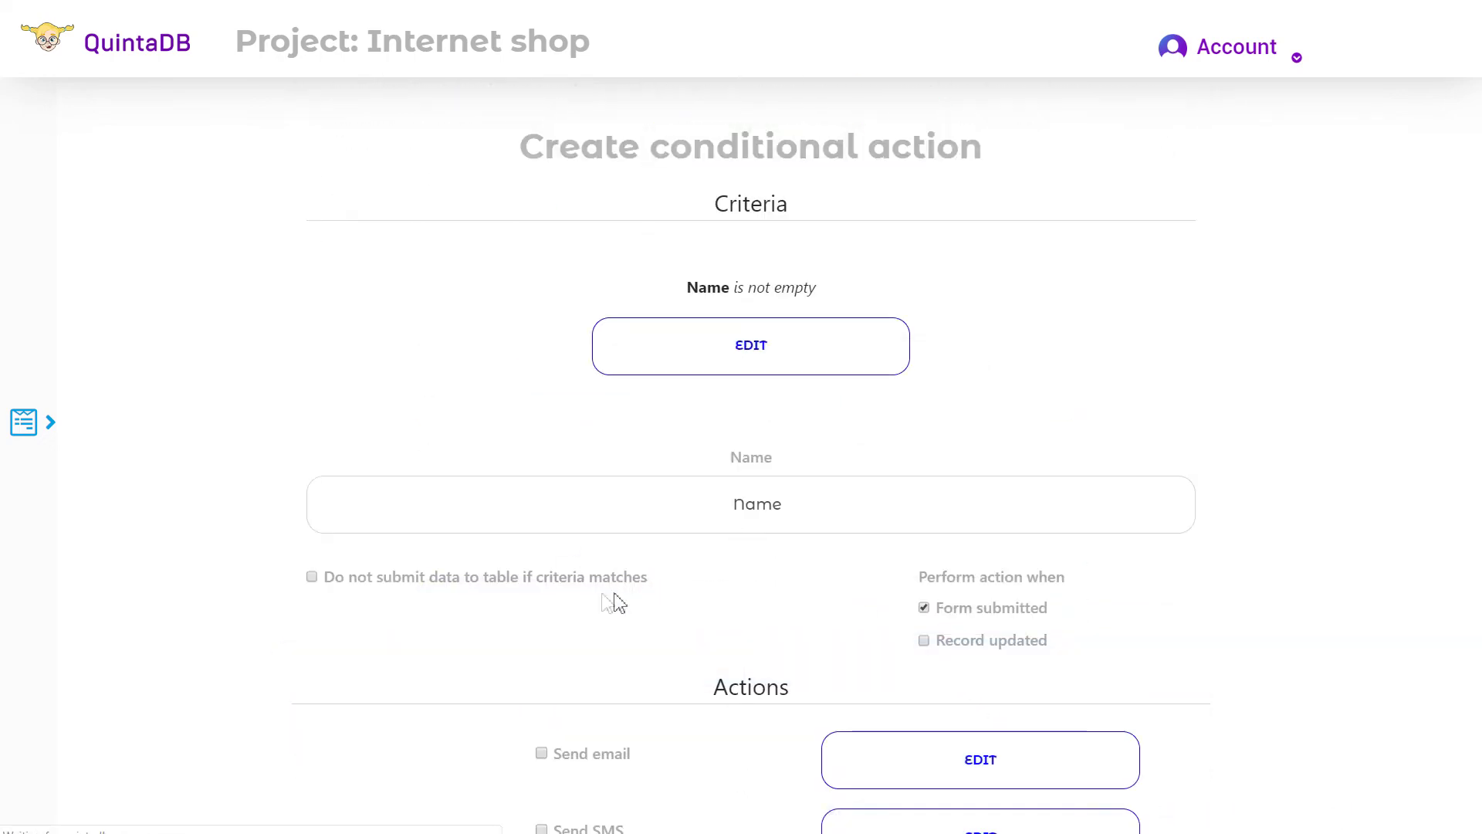
scroll(857, 562, "down", 3)
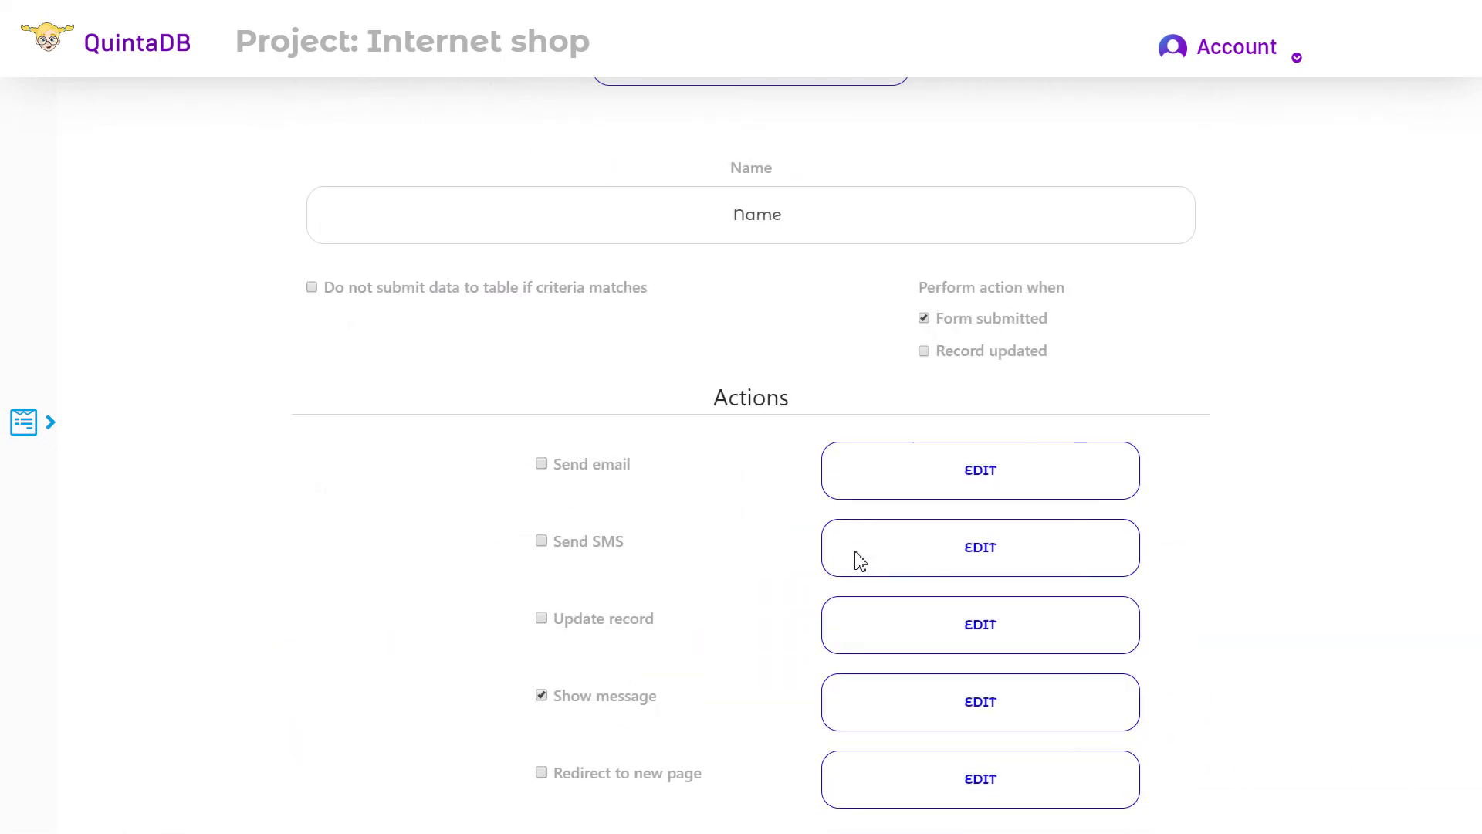
left_click(930, 706)
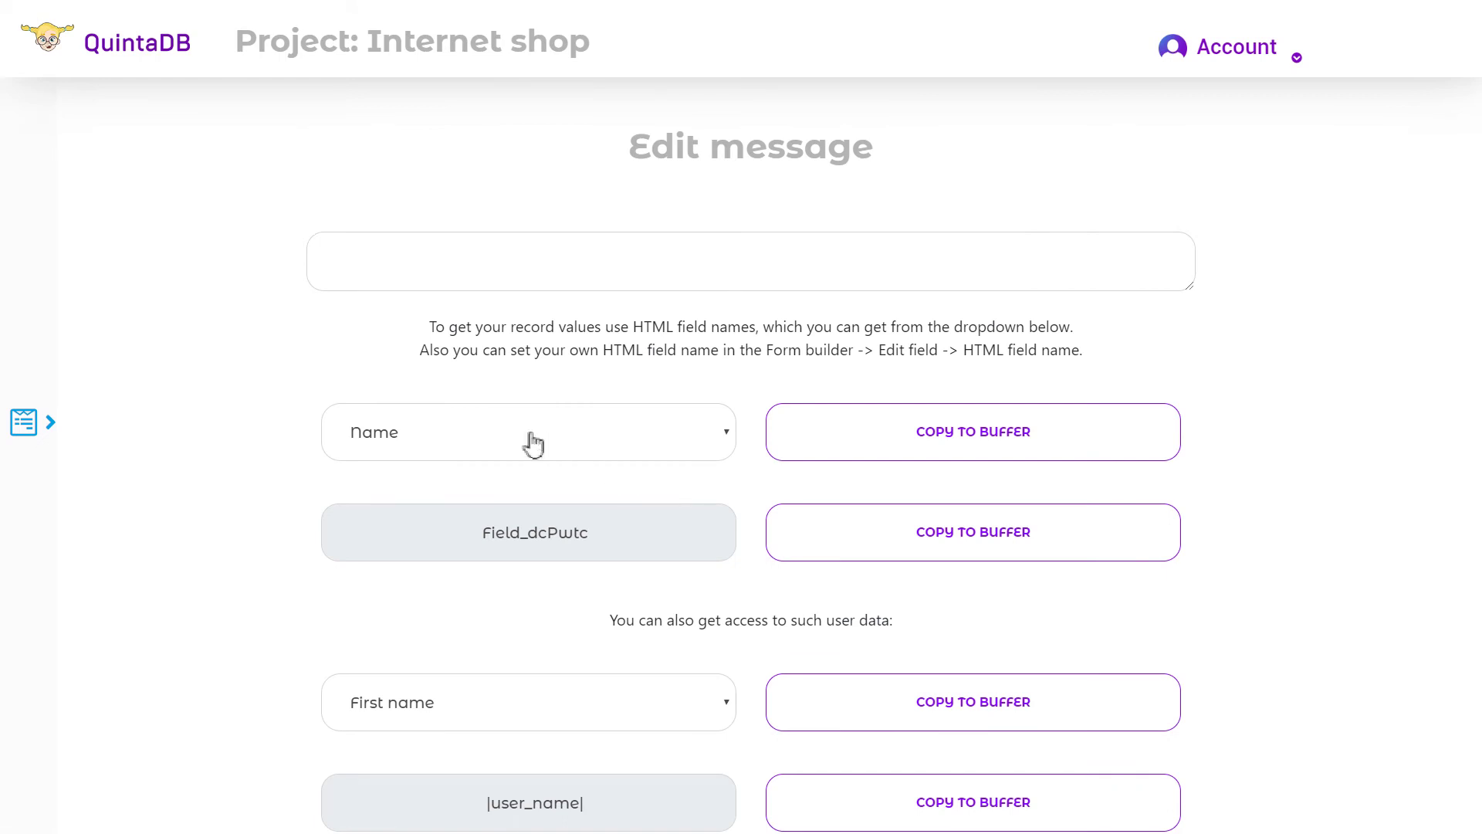
left_click(830, 531)
left_click(485, 260)
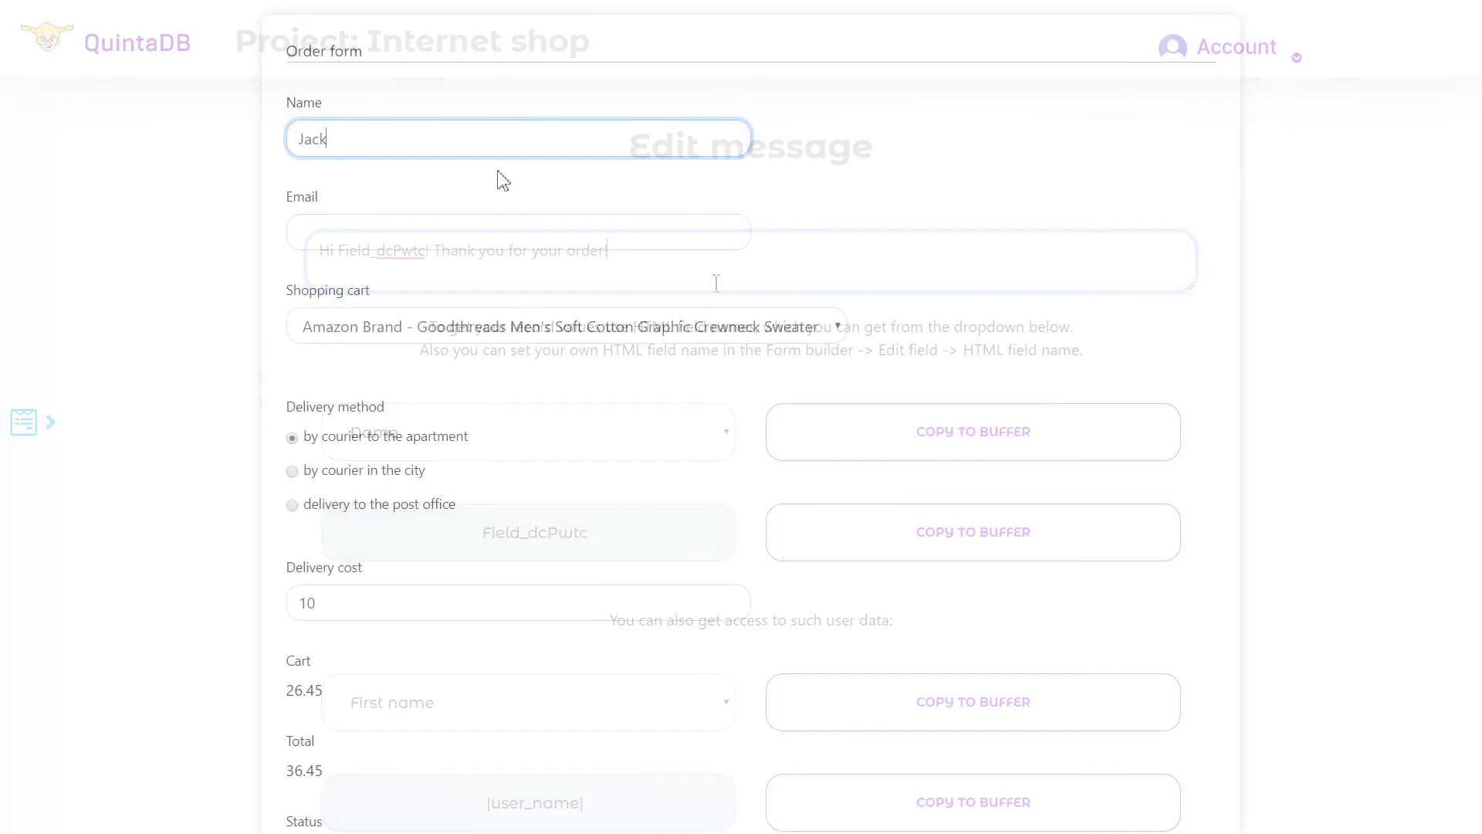
Submit a test order to see the personalised thank-you message.
scroll(479, 251, "down", 2)
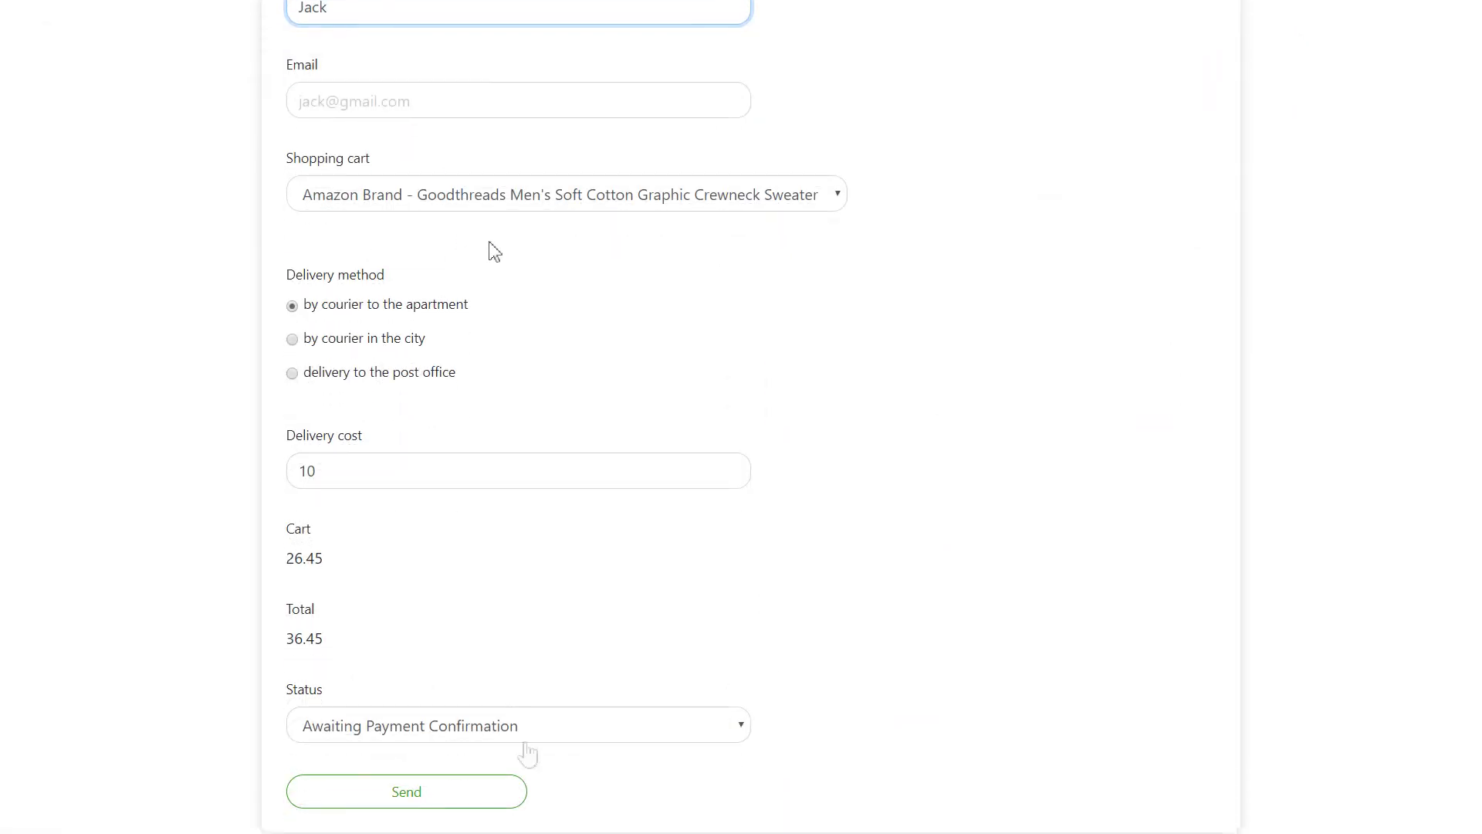
left_click(506, 796)
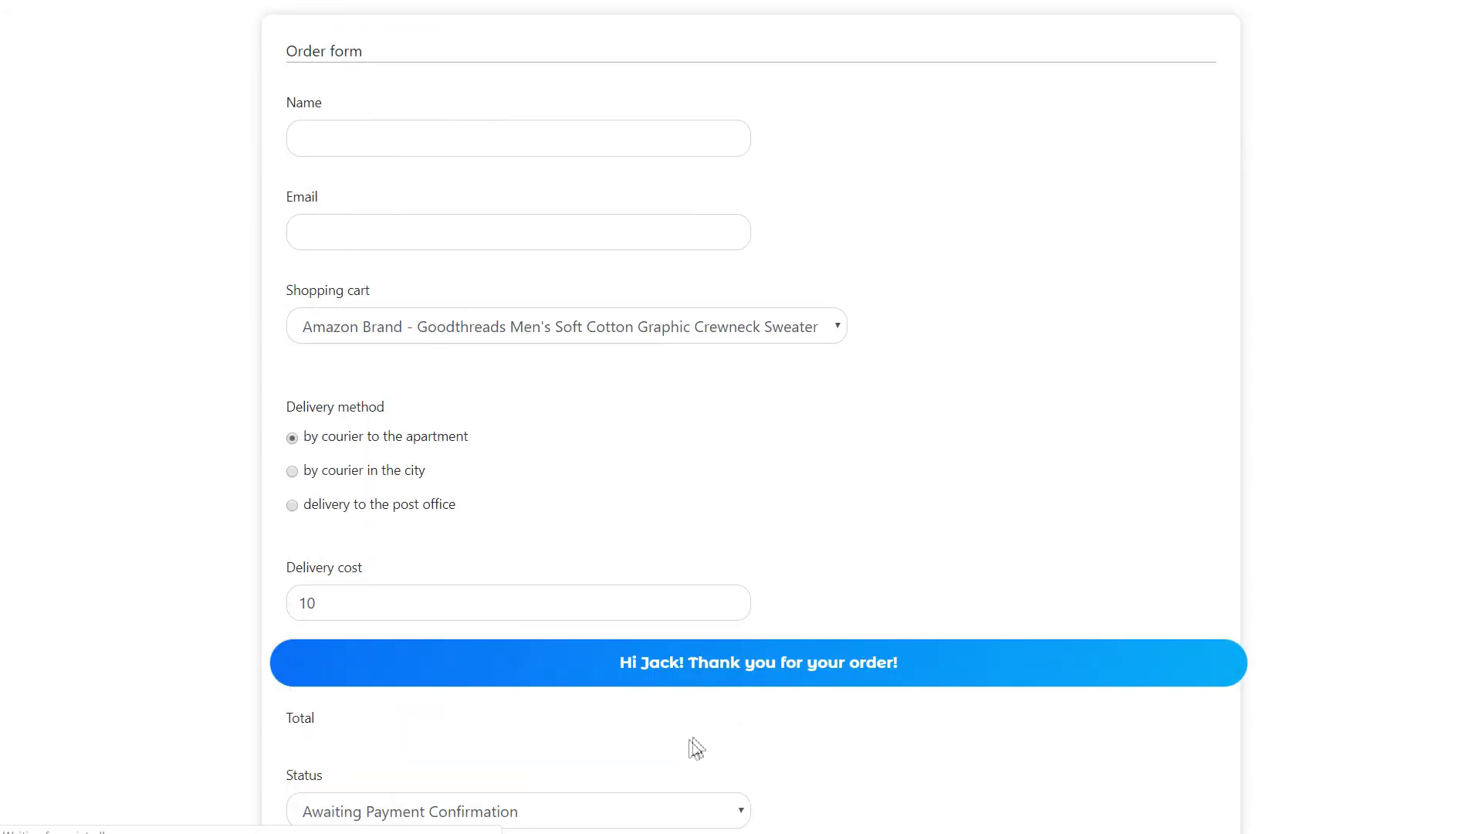
left_click(548, 356)
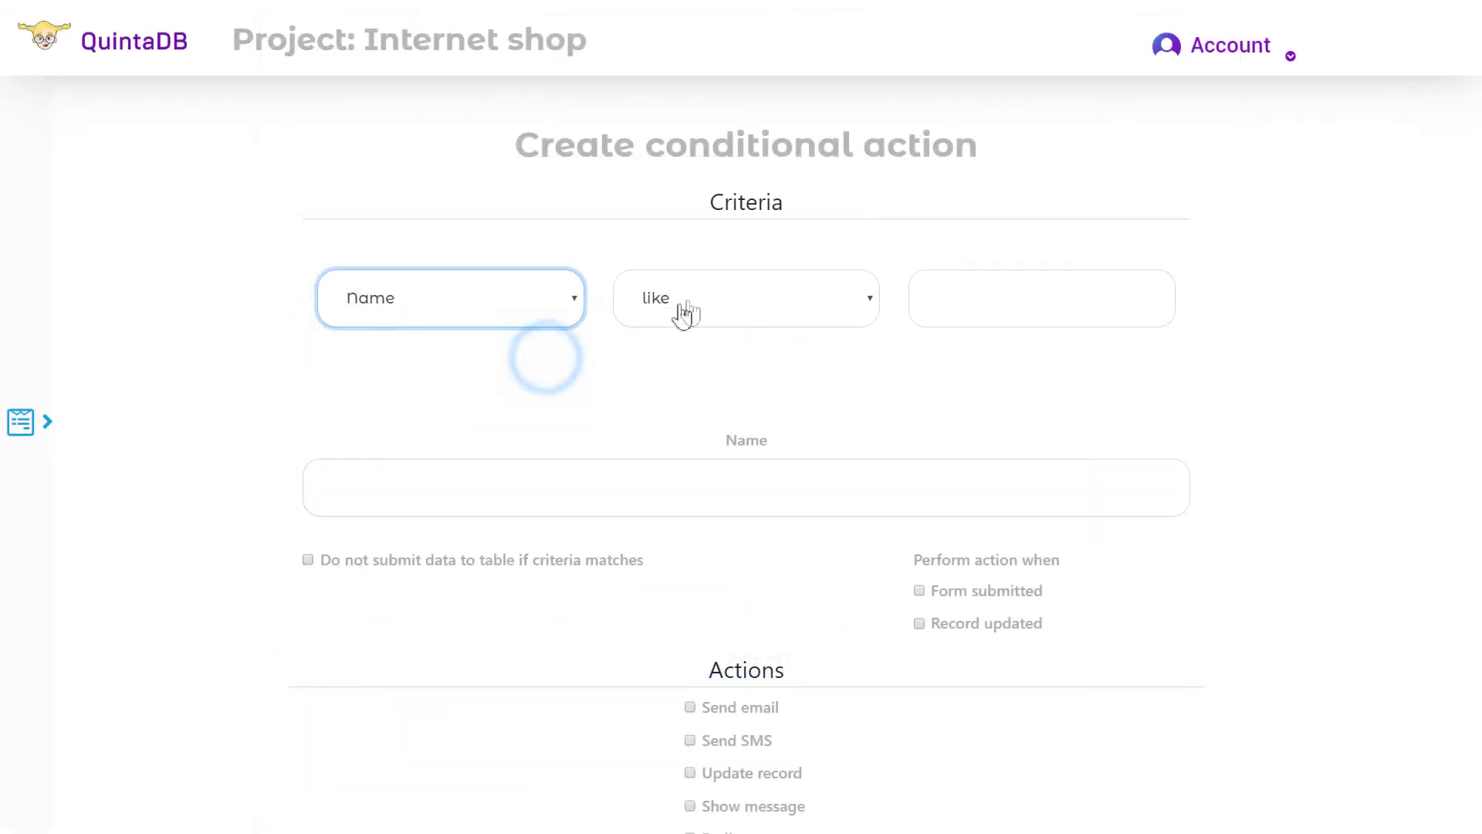
Create the Apple redirect action with a 'contains' condition, run on submit, redirecting to a new page.
left_click(711, 303)
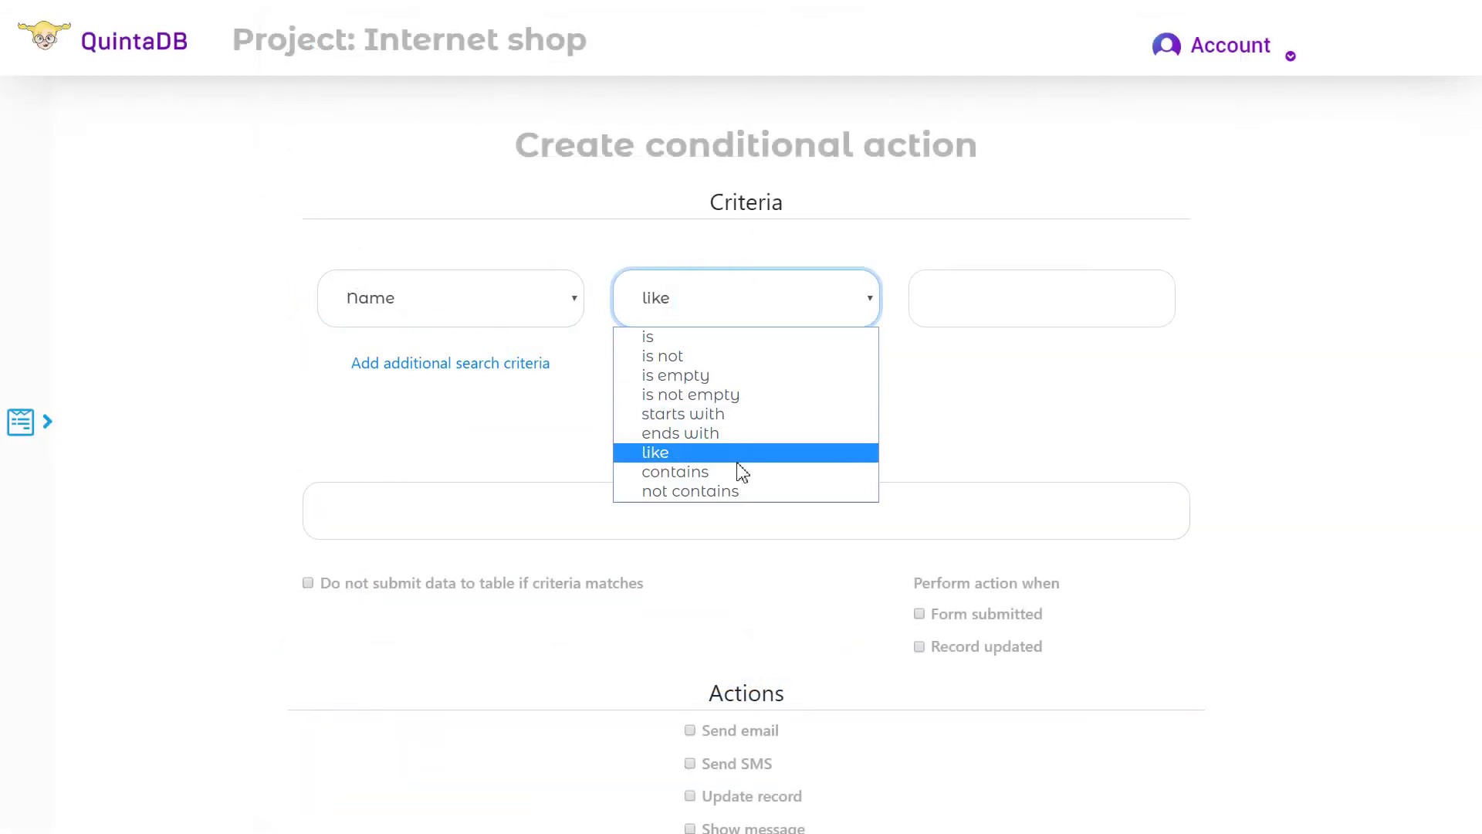
left_click(743, 471)
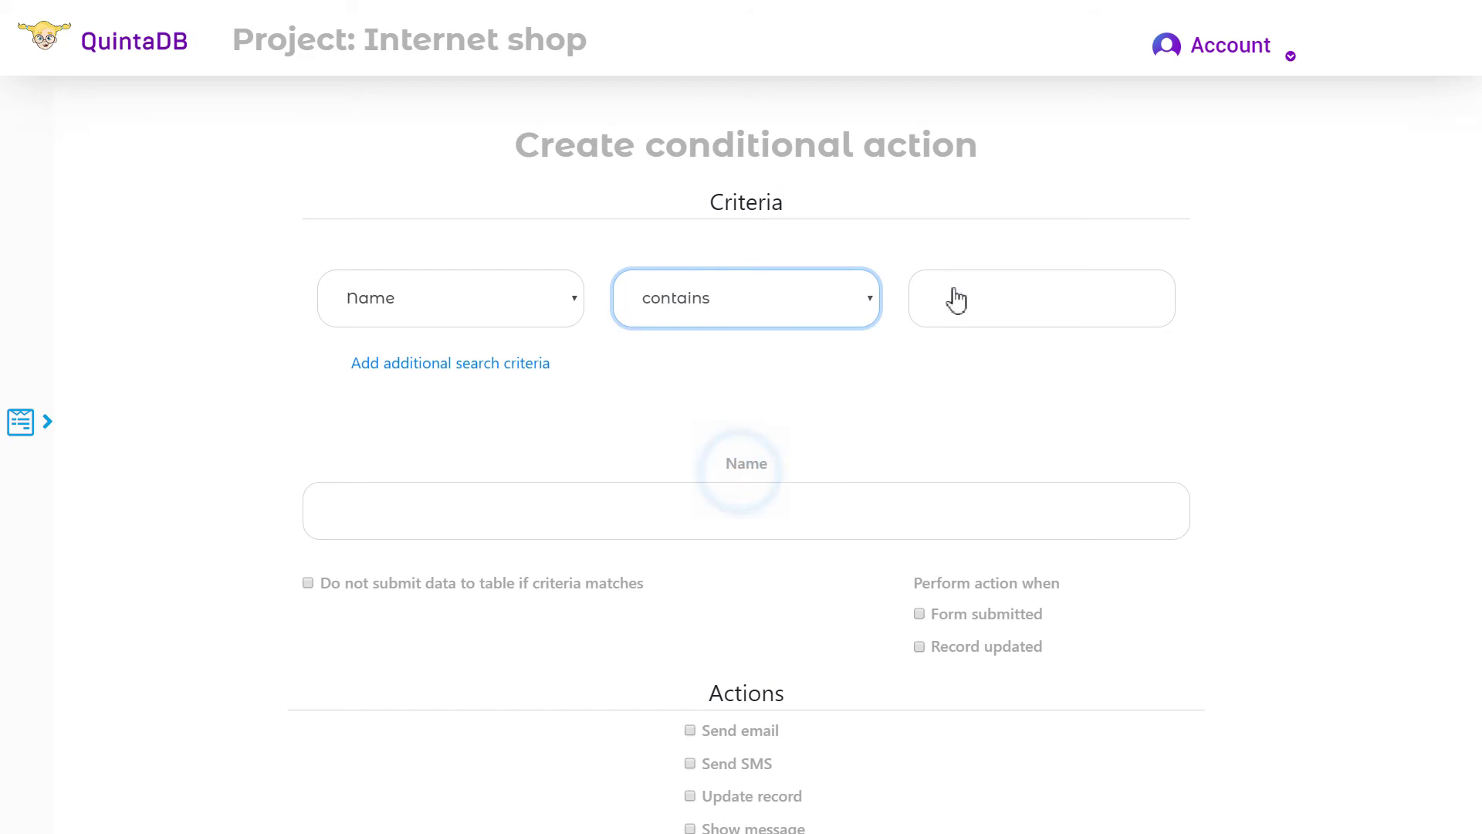
left_click(950, 296)
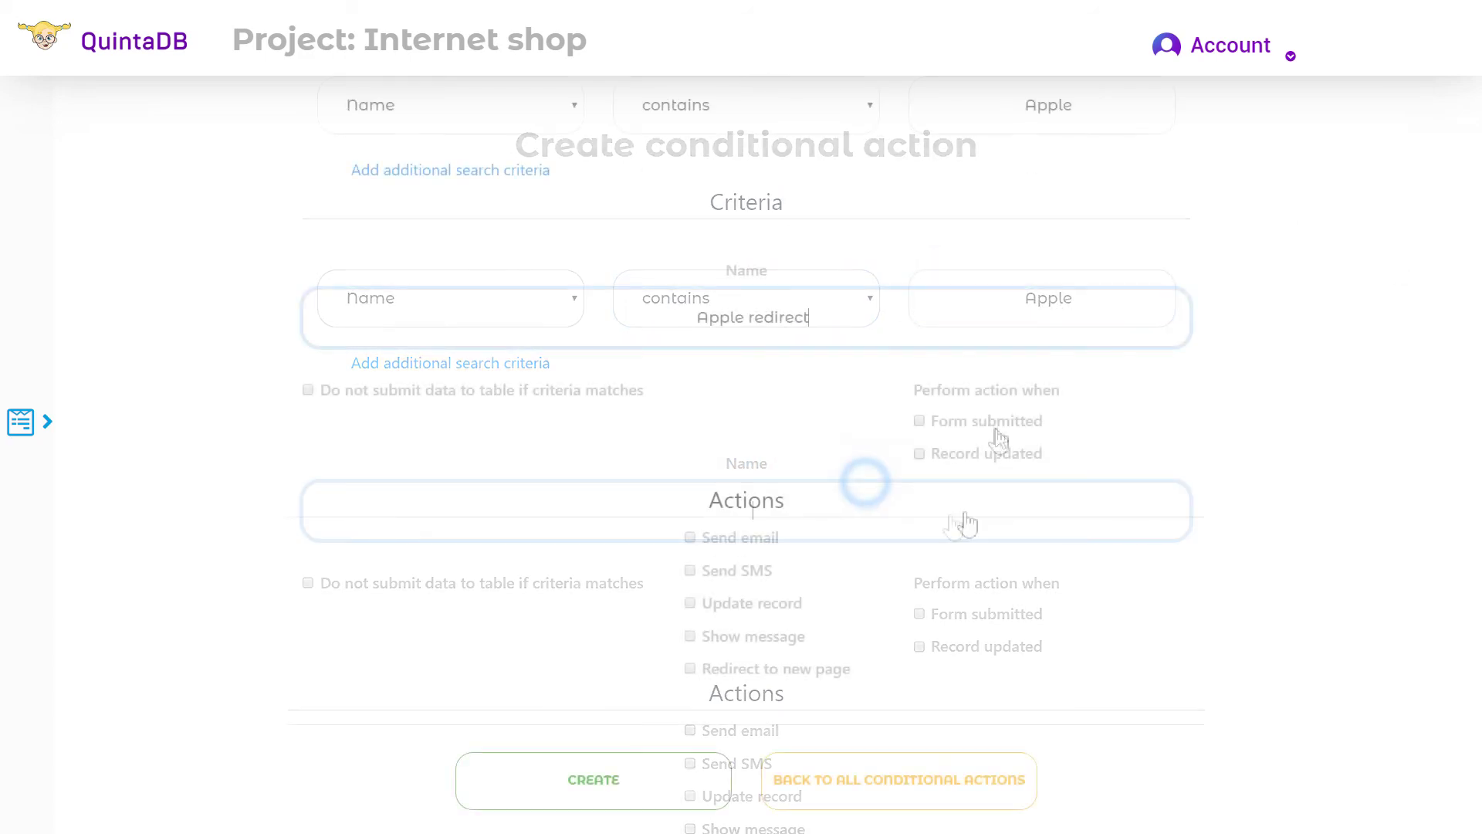
left_click(999, 430)
scroll(907, 503, "down", 1)
left_click(753, 617)
left_click(695, 733)
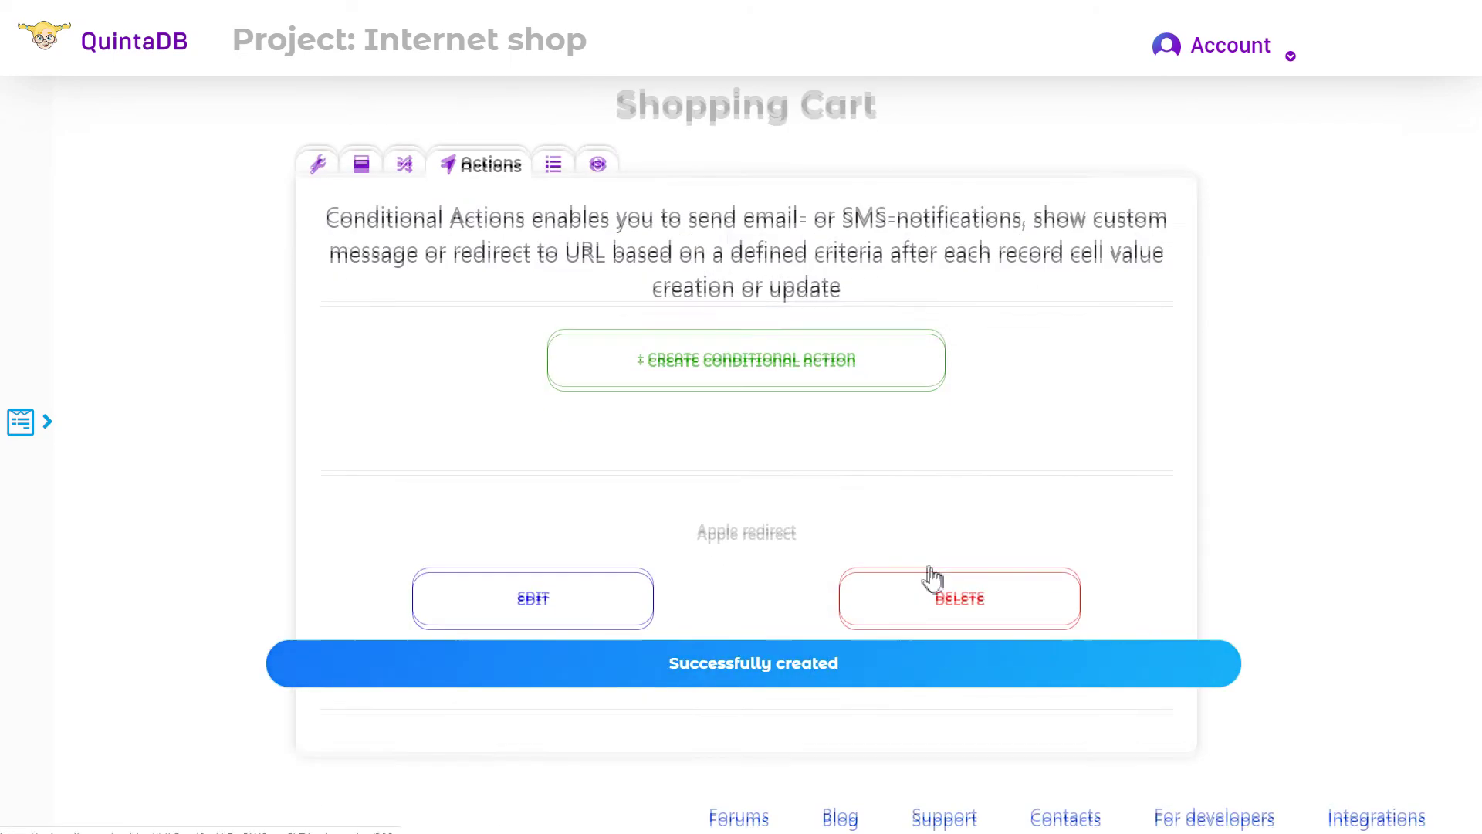
left_click(566, 599)
scroll(917, 533, "down", 4)
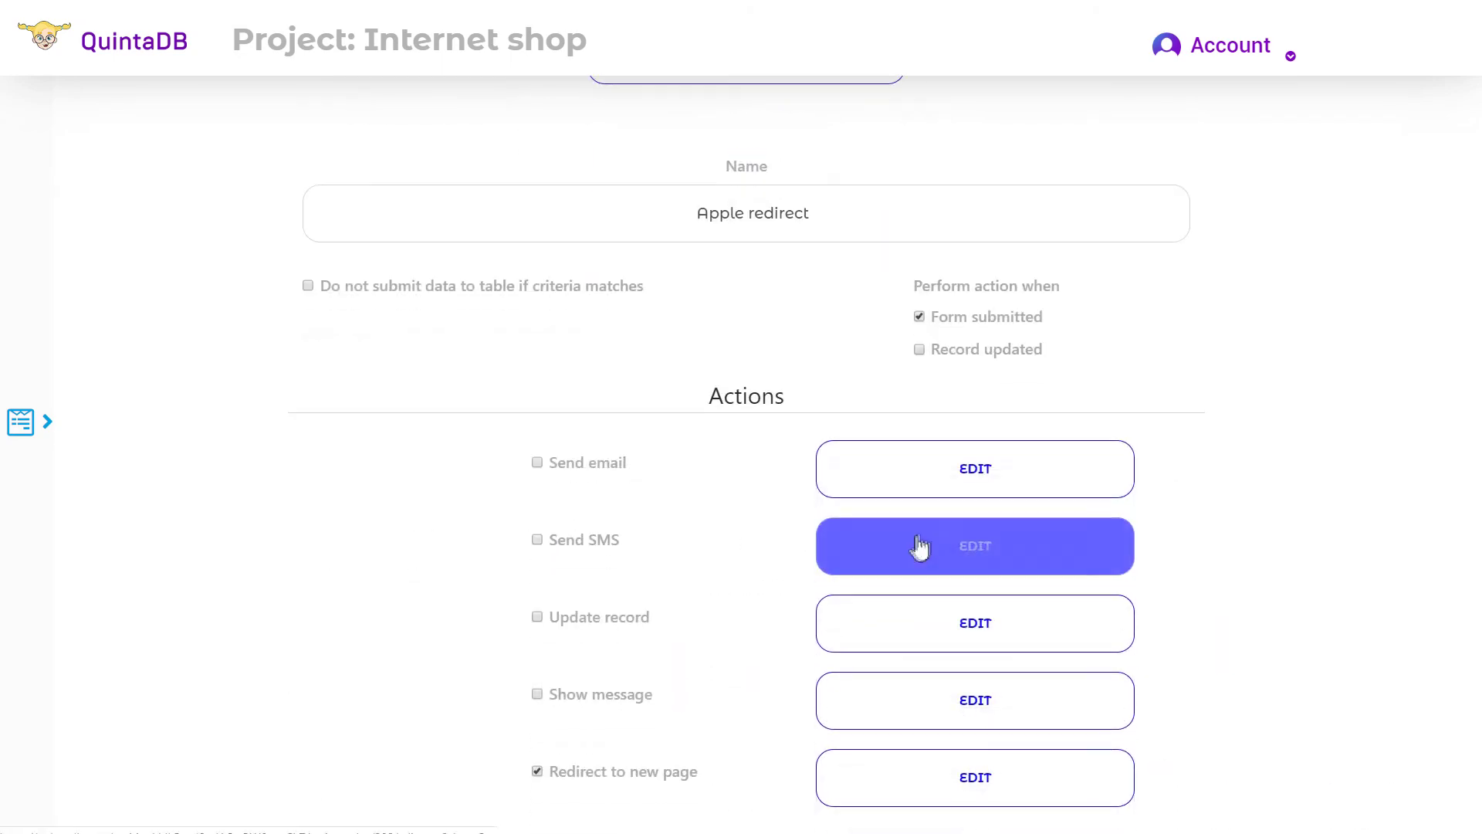
scroll(919, 547, "down", 2)
left_click(933, 617)
left_click(763, 334)
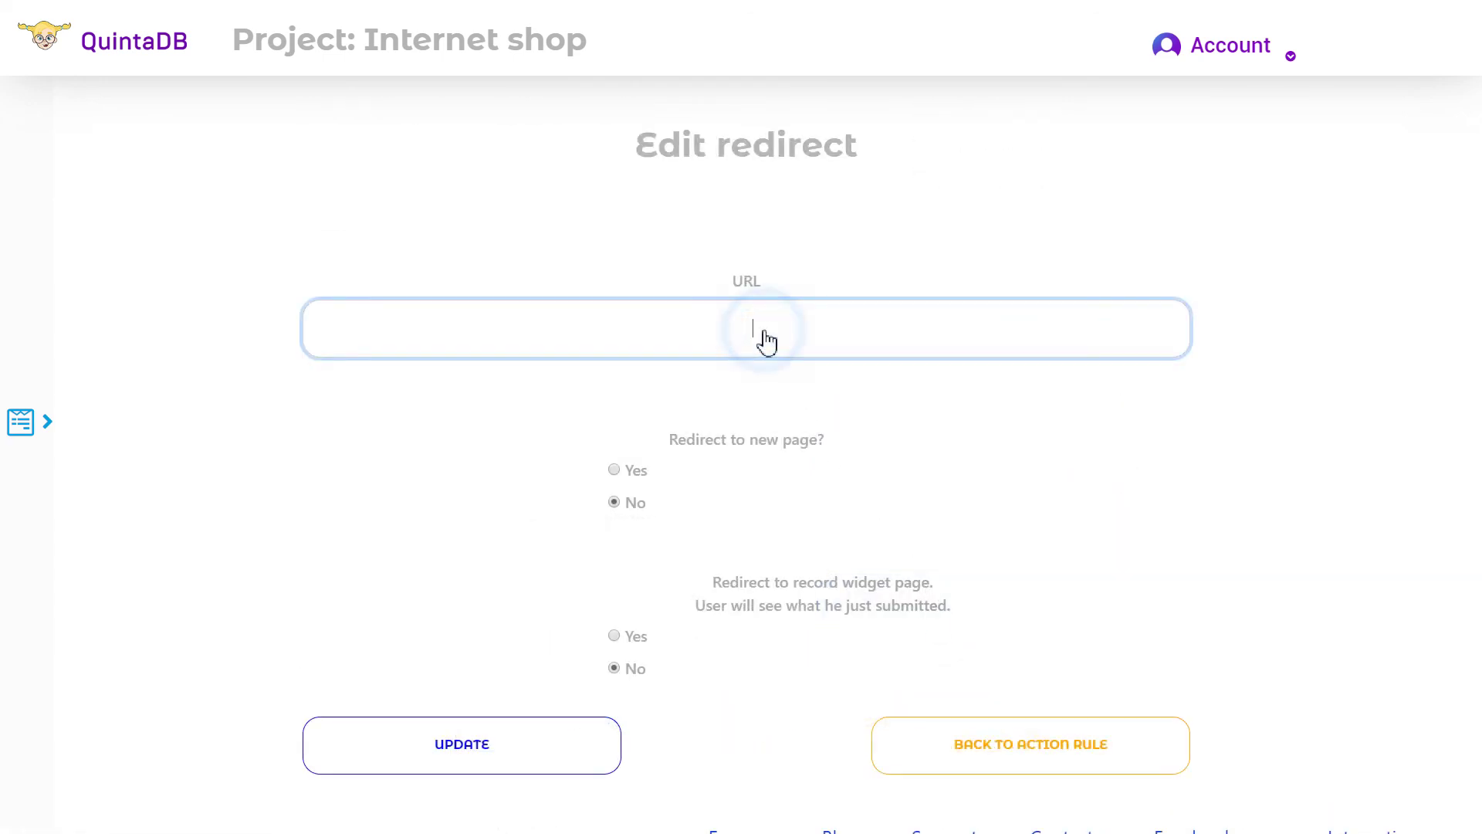
type("https://www.apple.com/")
left_click(614, 470)
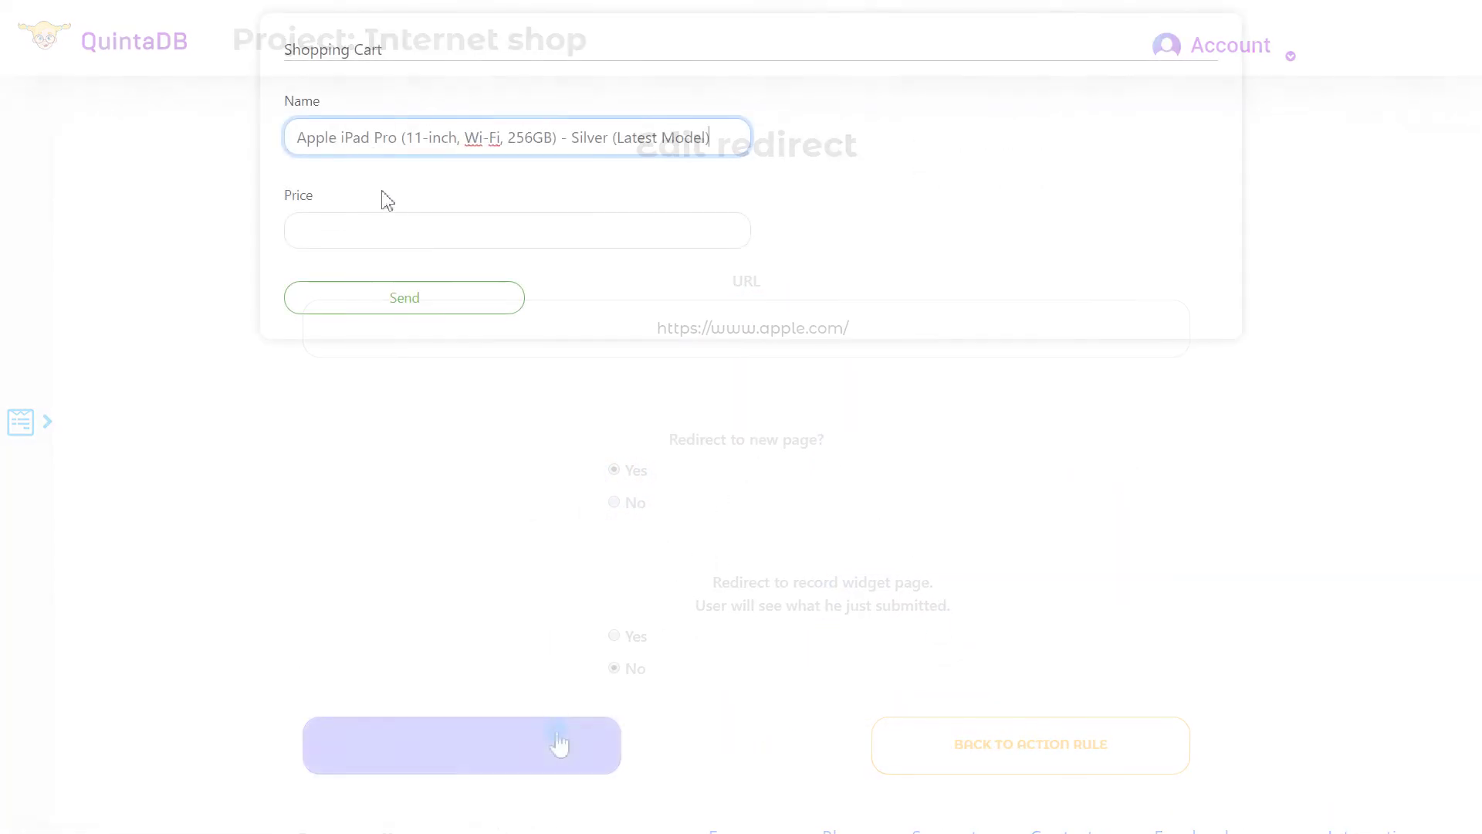
Submit a test Shopping Cart order with Price 899.
left_click(403, 234)
type("899")
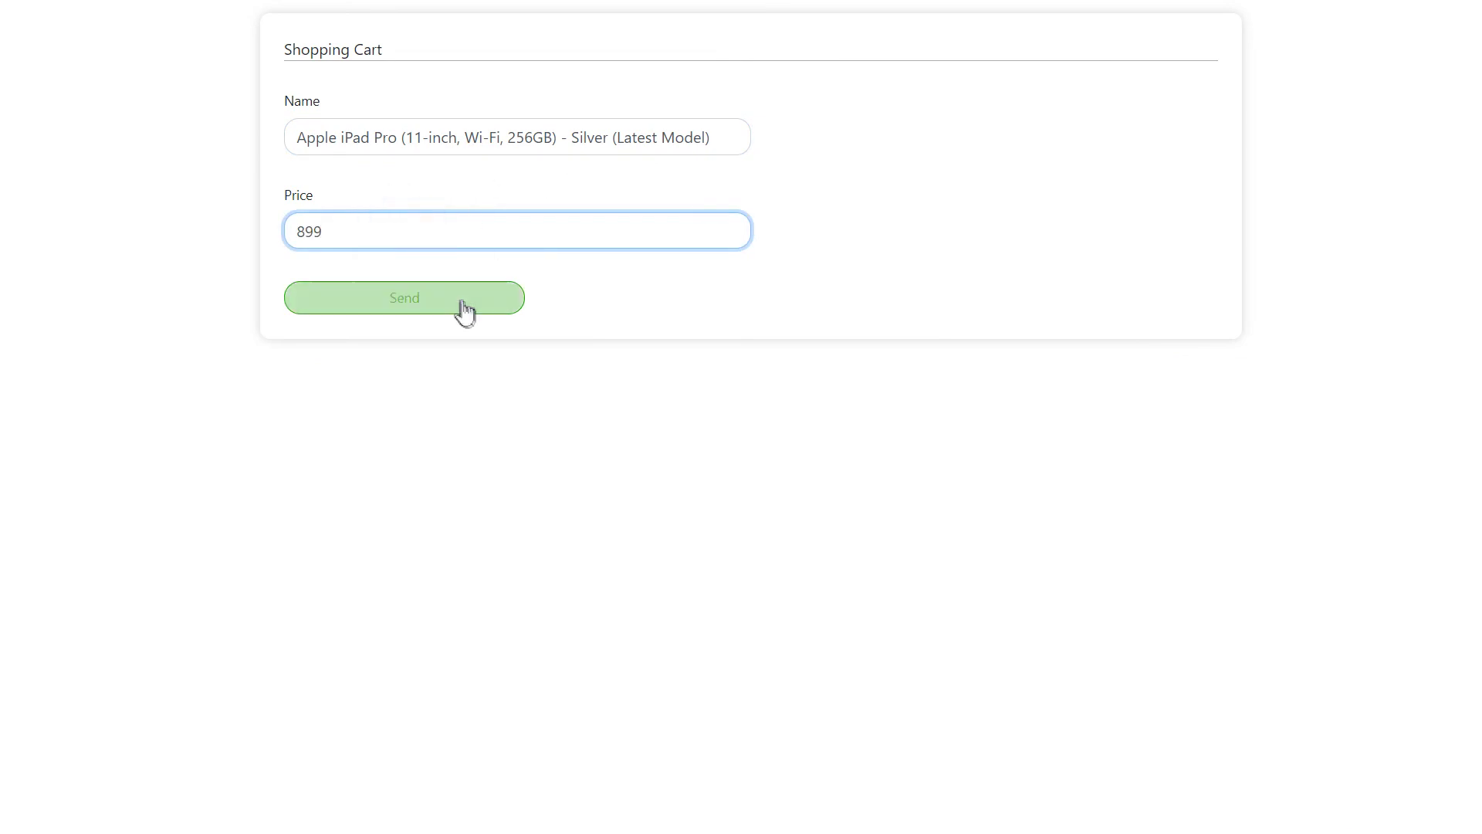
left_click(462, 303)
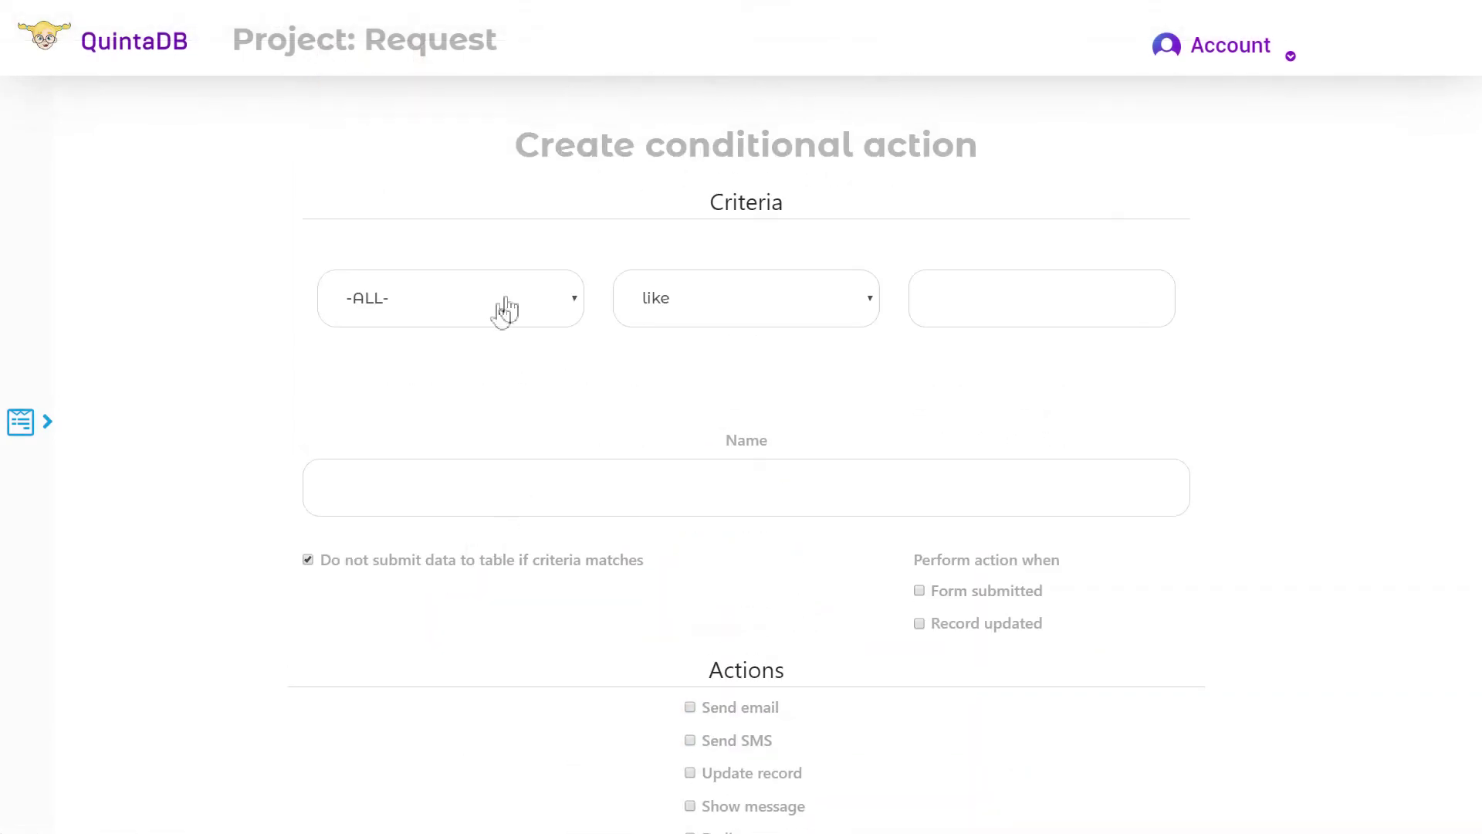
Add the first criterion: Vacation start date after 03-01-2020.
left_click(506, 298)
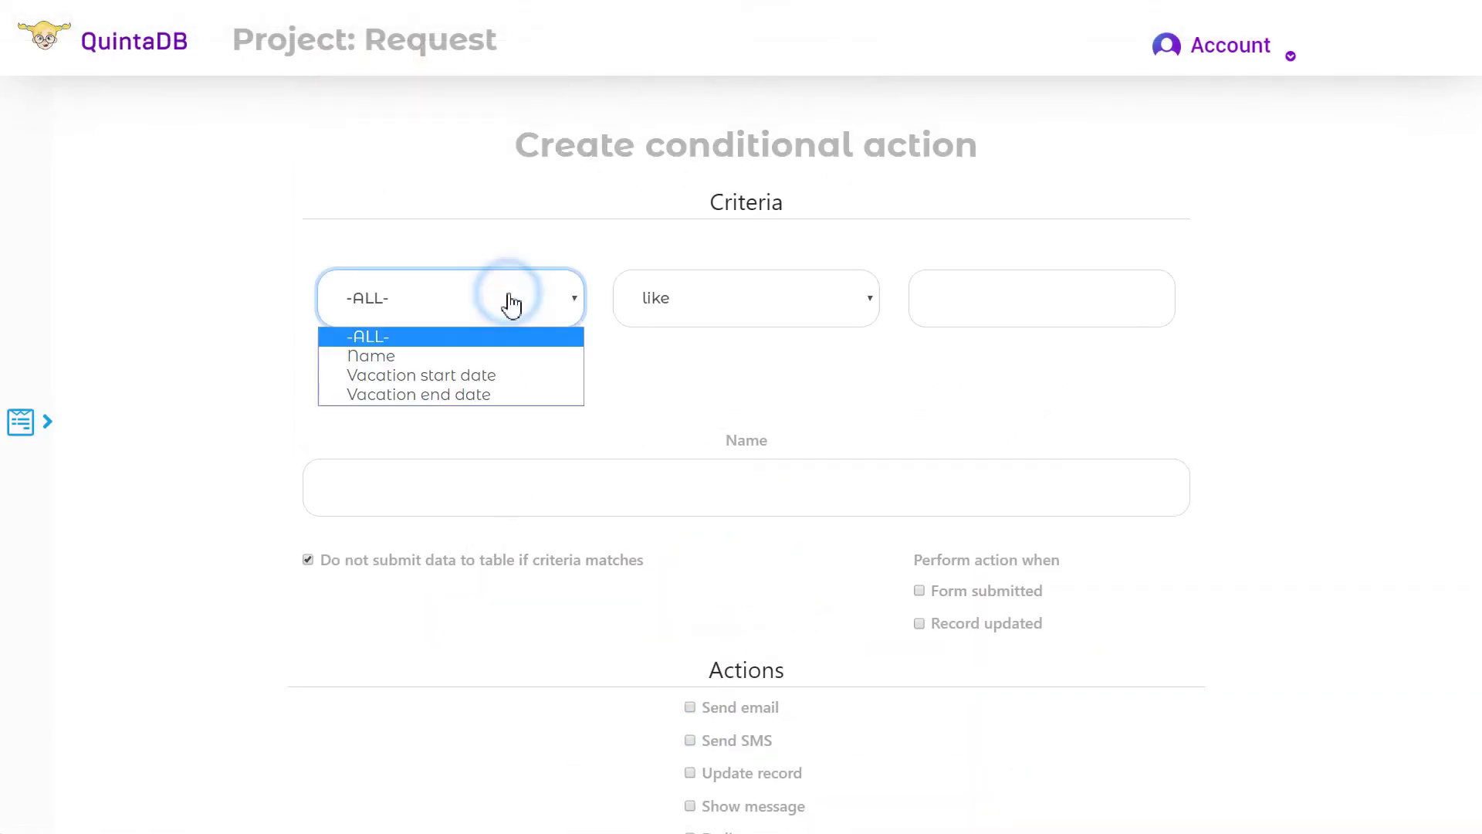
left_click(512, 376)
left_click(727, 315)
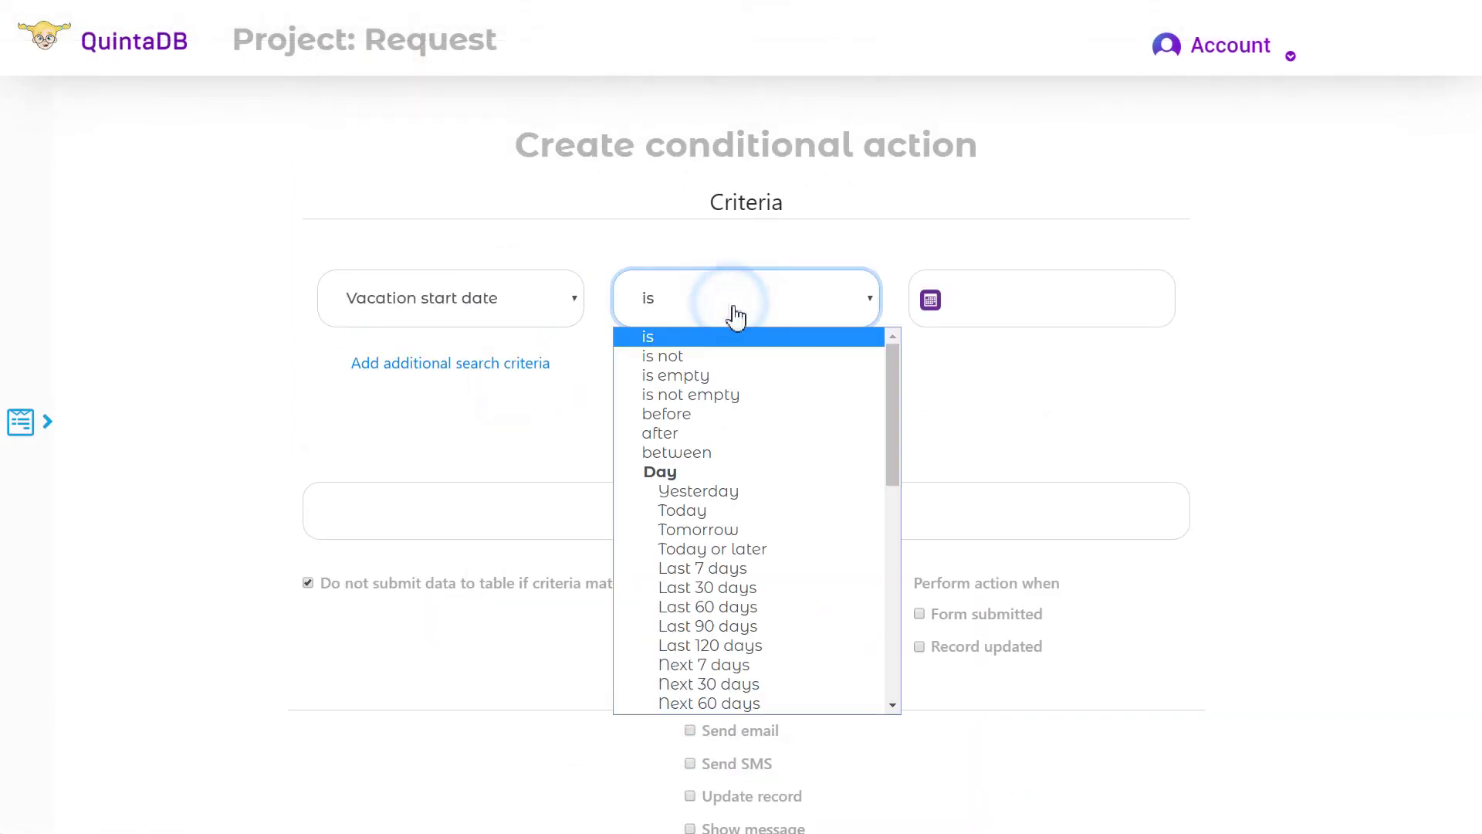
left_click(740, 432)
left_click(986, 318)
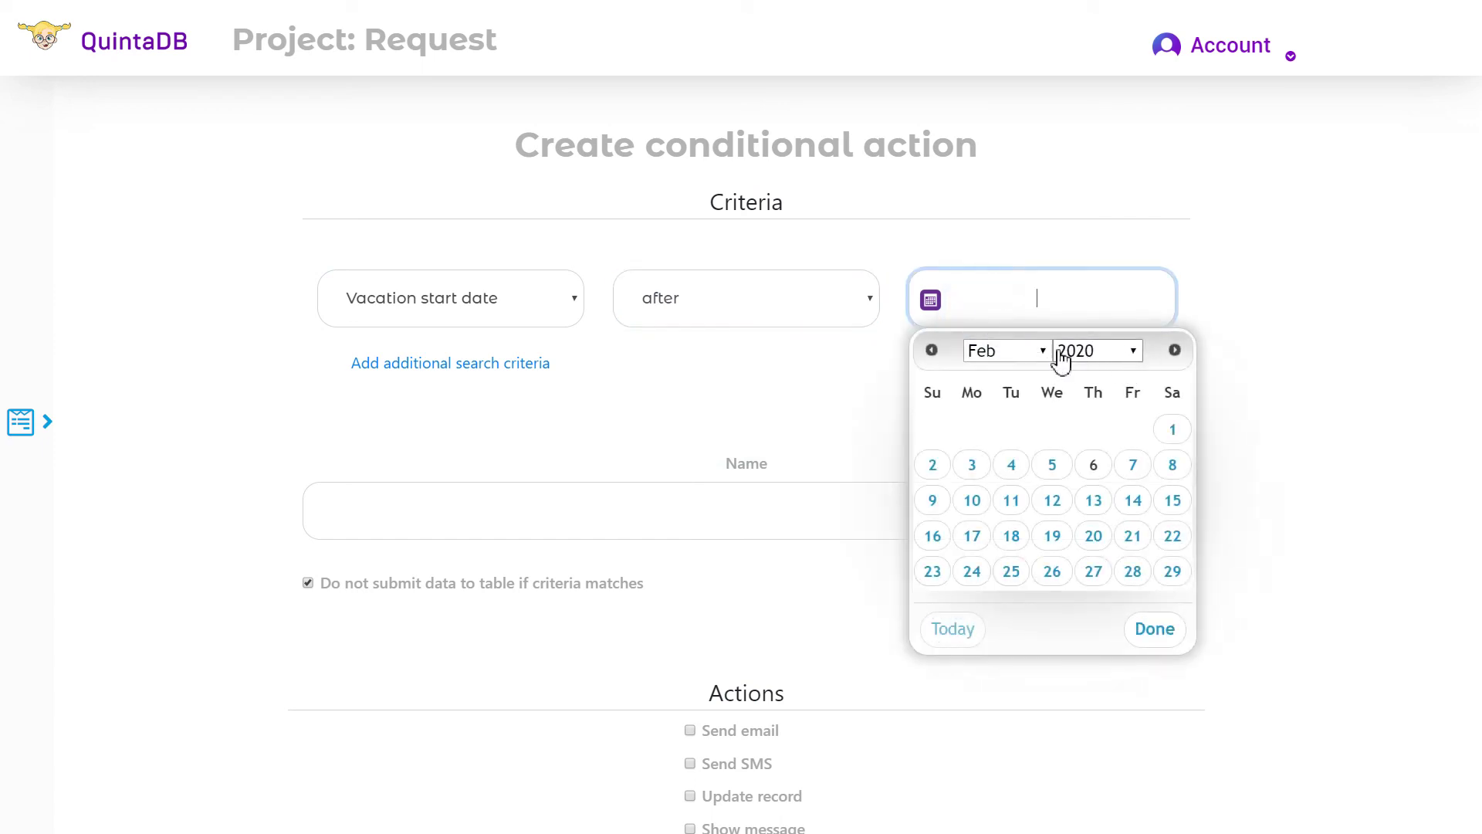
left_click(1175, 351)
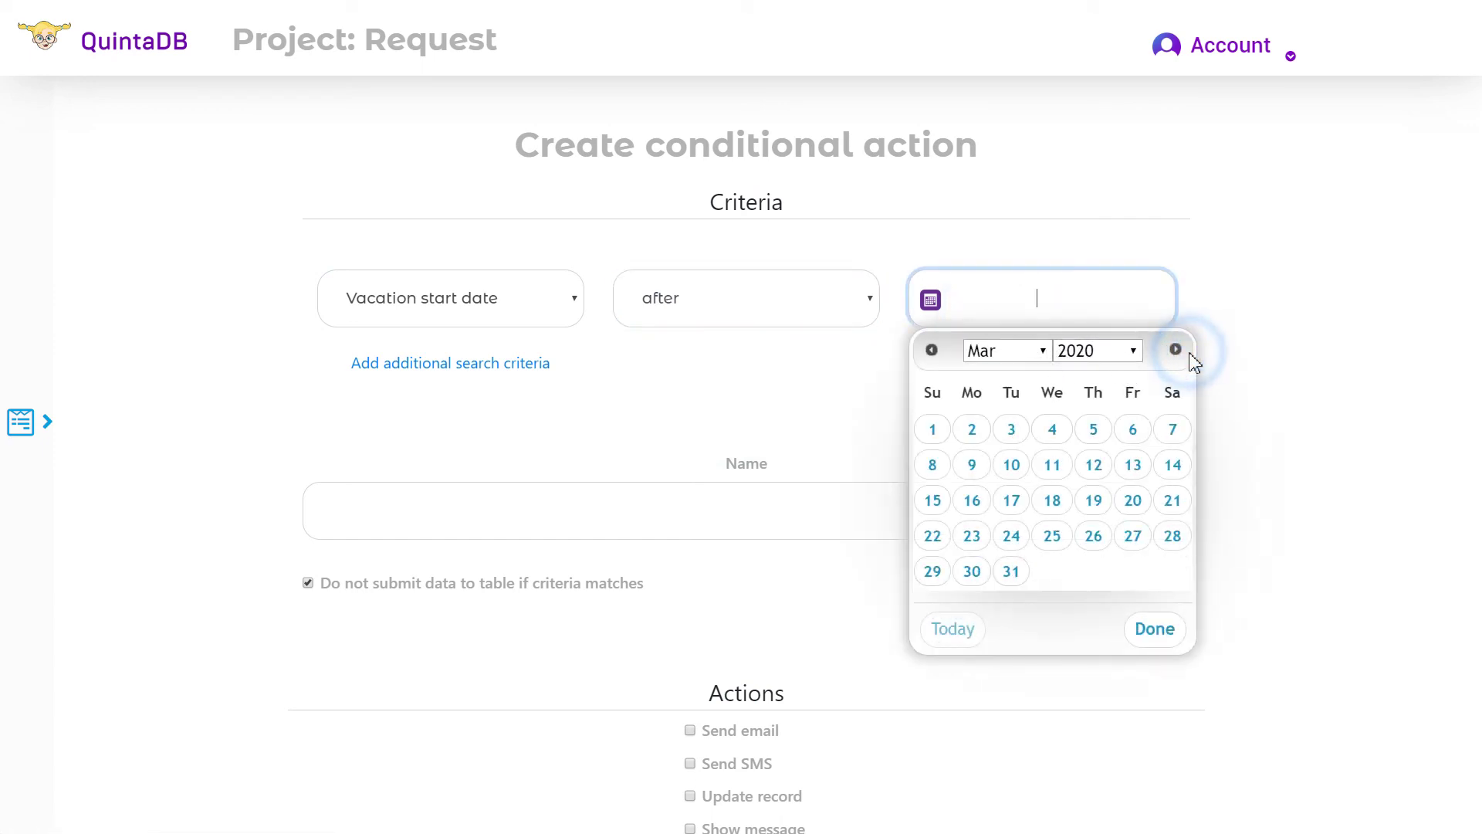
left_click(948, 434)
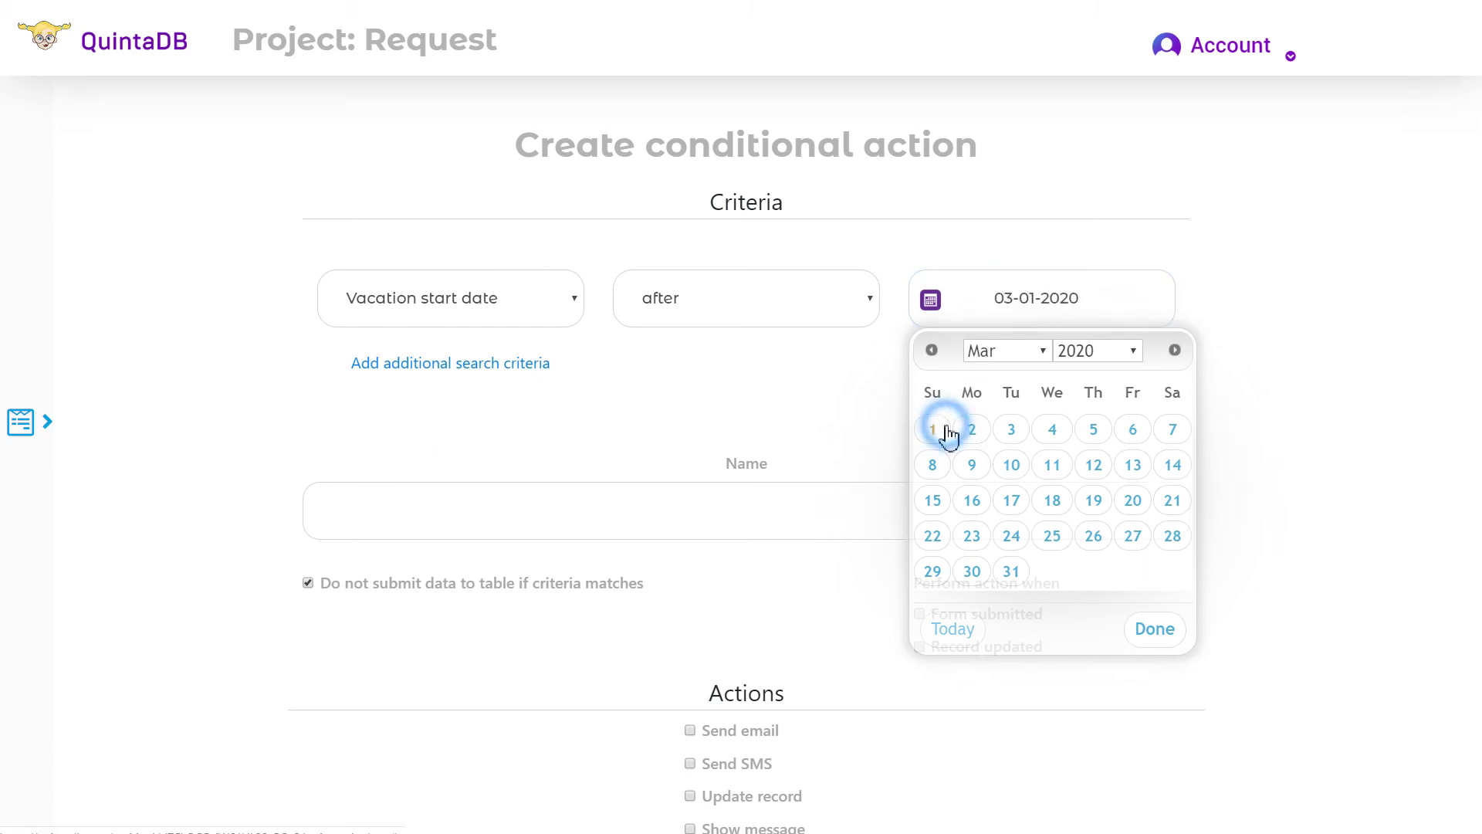
Add a second criterion: Vacation end date before 03-31-2020.
left_click(474, 365)
left_click(491, 477)
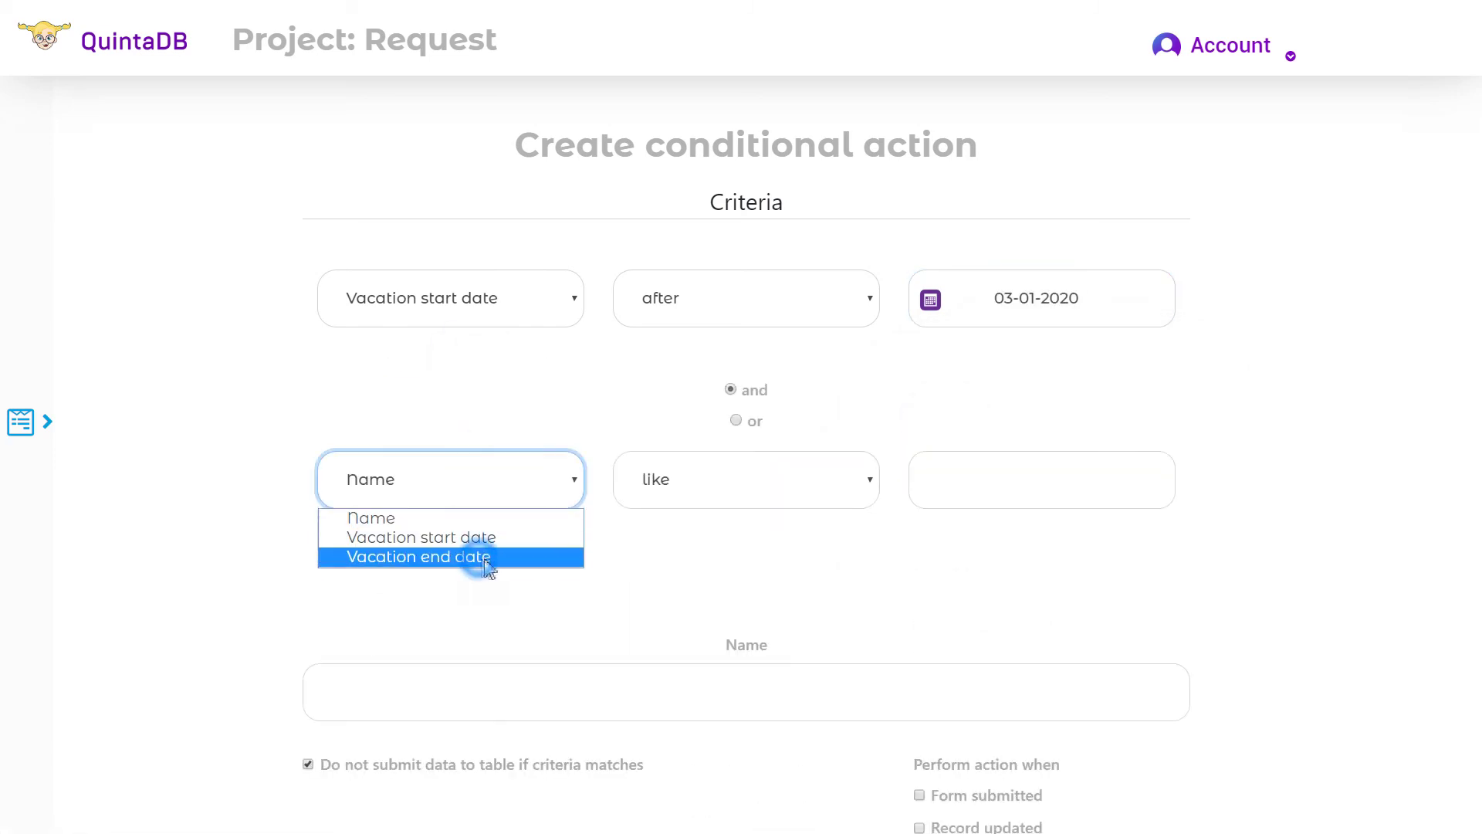
left_click(486, 558)
left_click(794, 484)
left_click(761, 593)
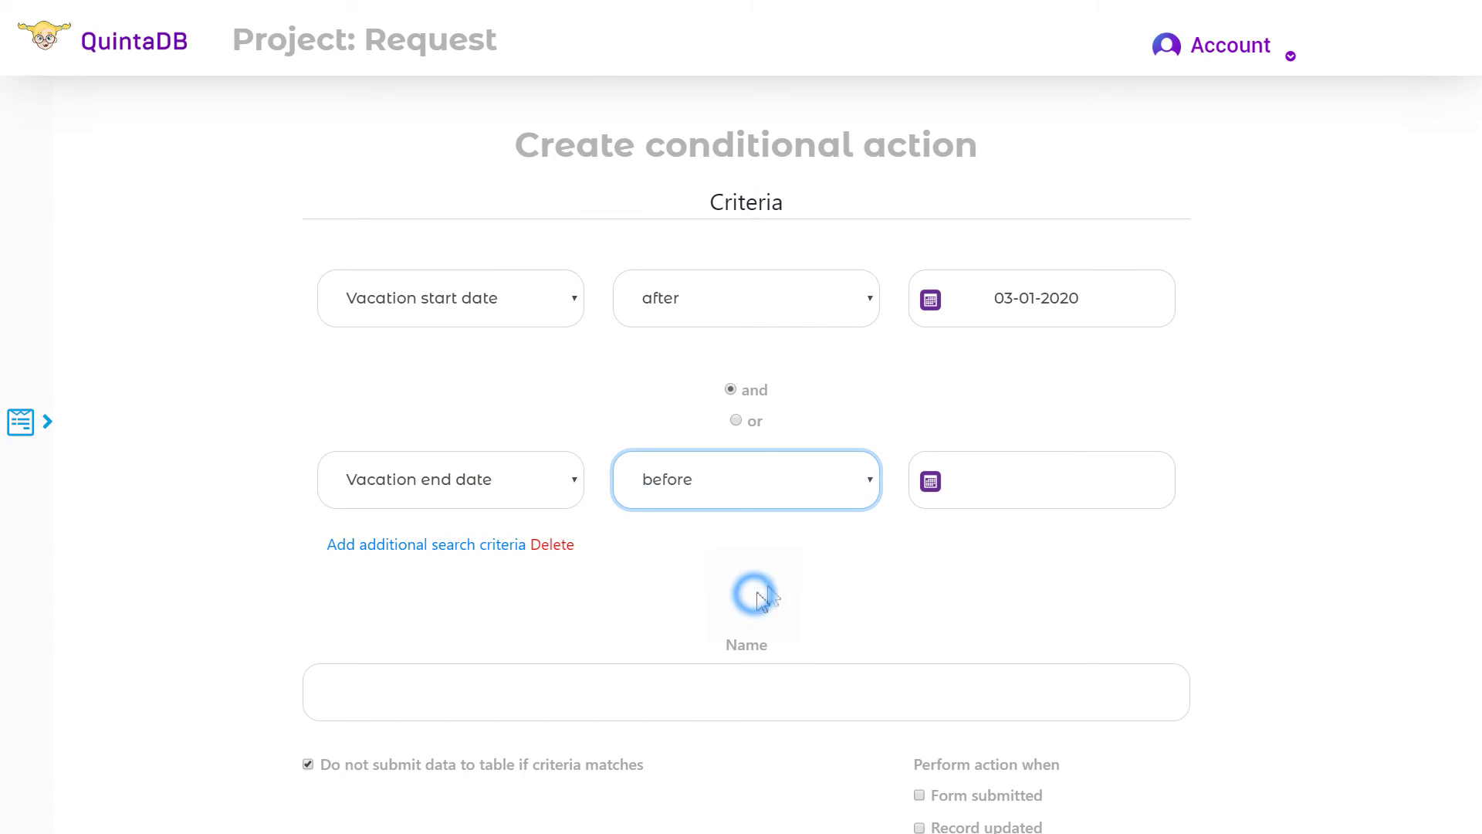
left_click(969, 494)
left_click(1174, 532)
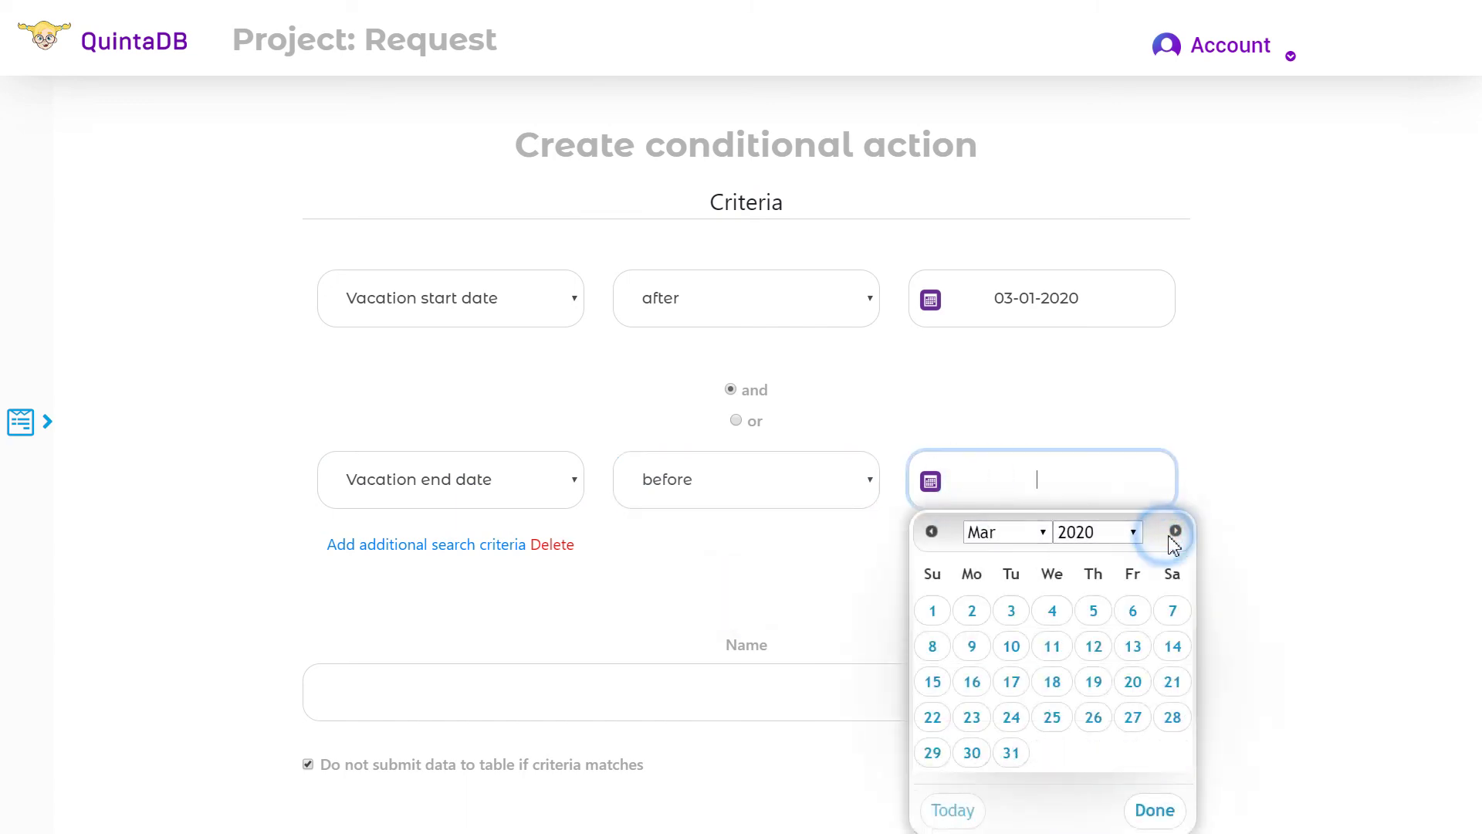
left_click(1011, 755)
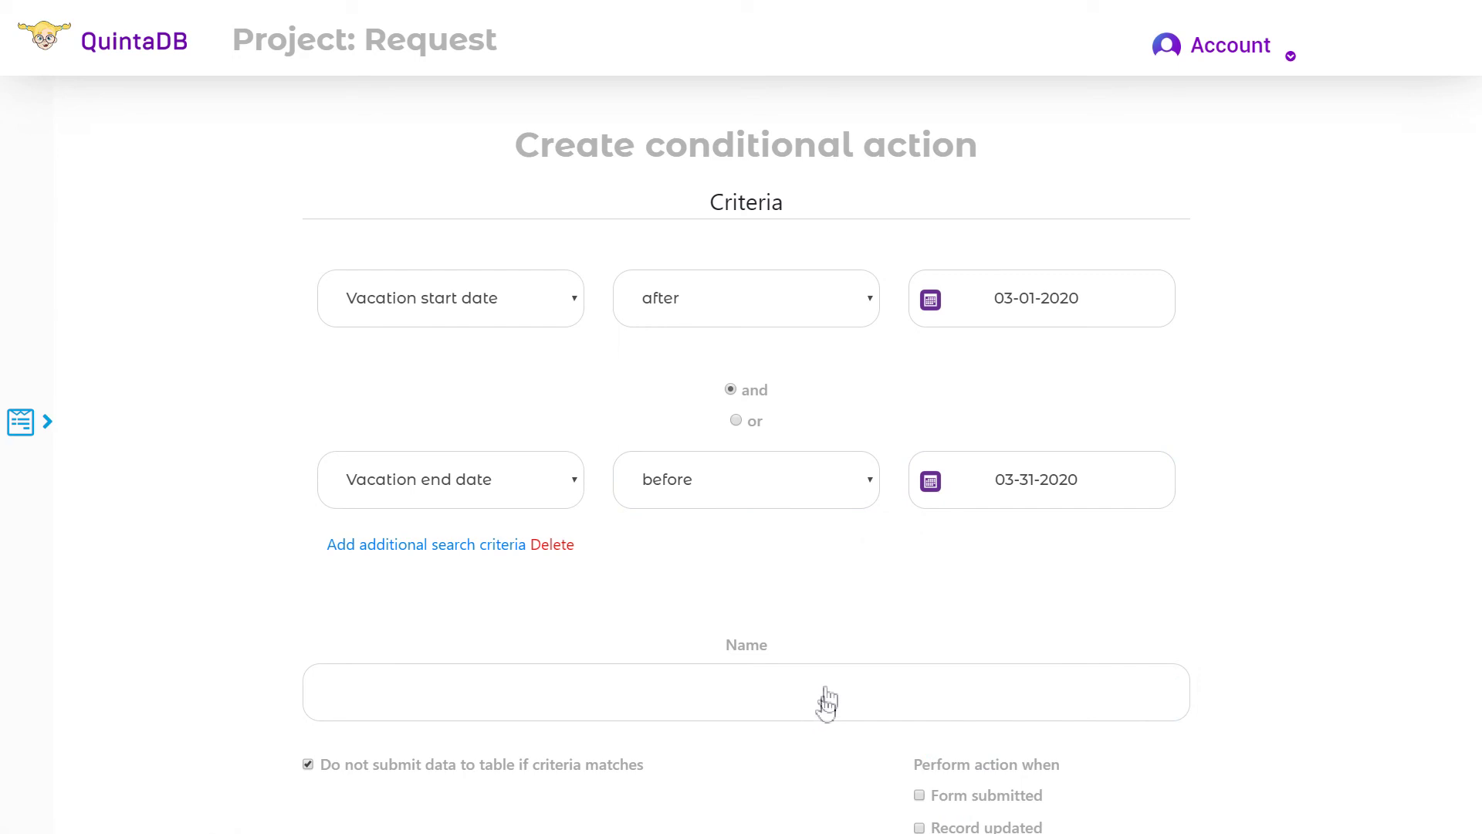
Name the action 'No vacations!', enable Show message, and create it.
type("No vacations")
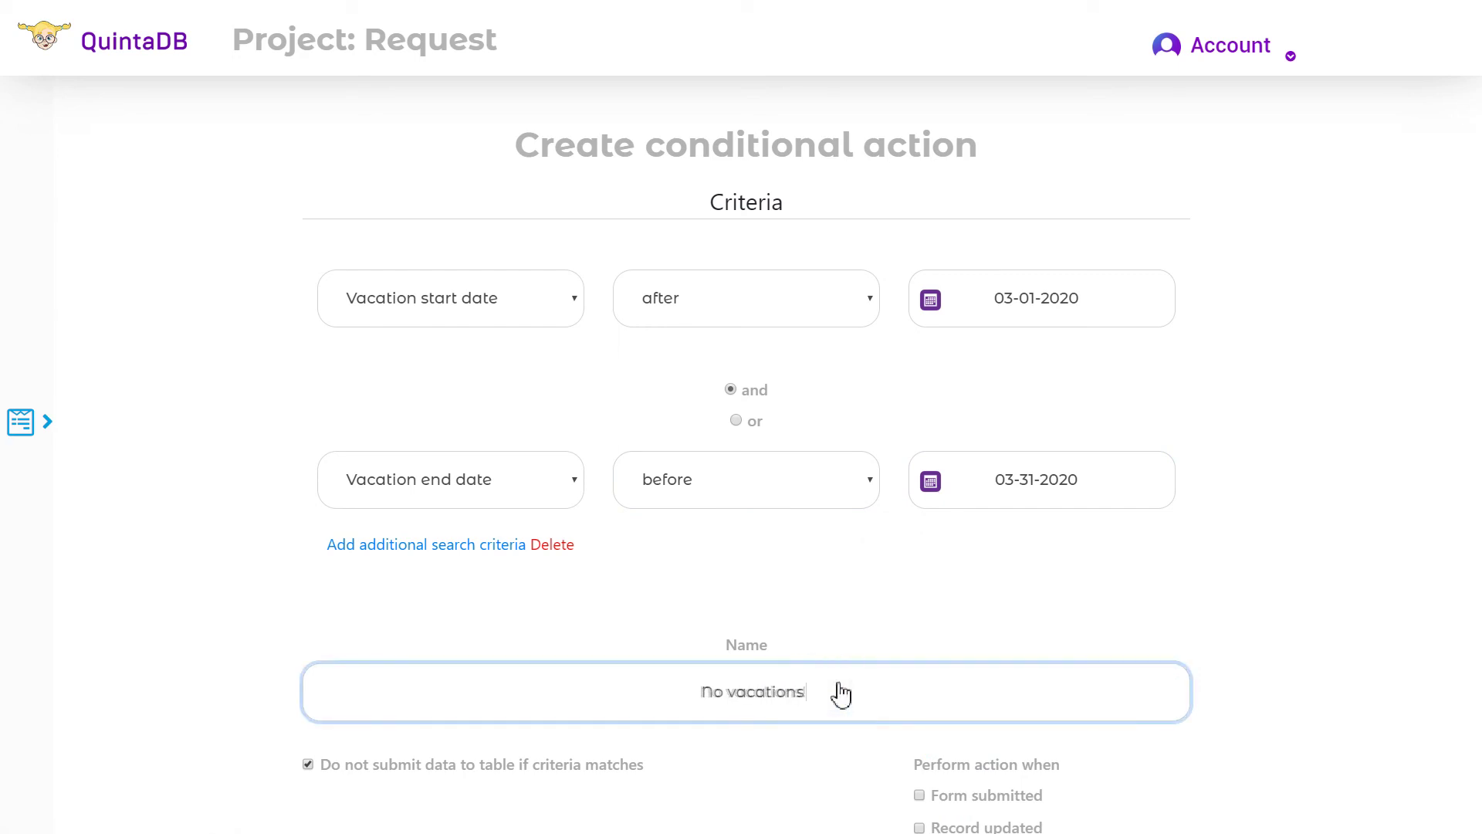
type("!")
scroll(810, 582, "down", 5)
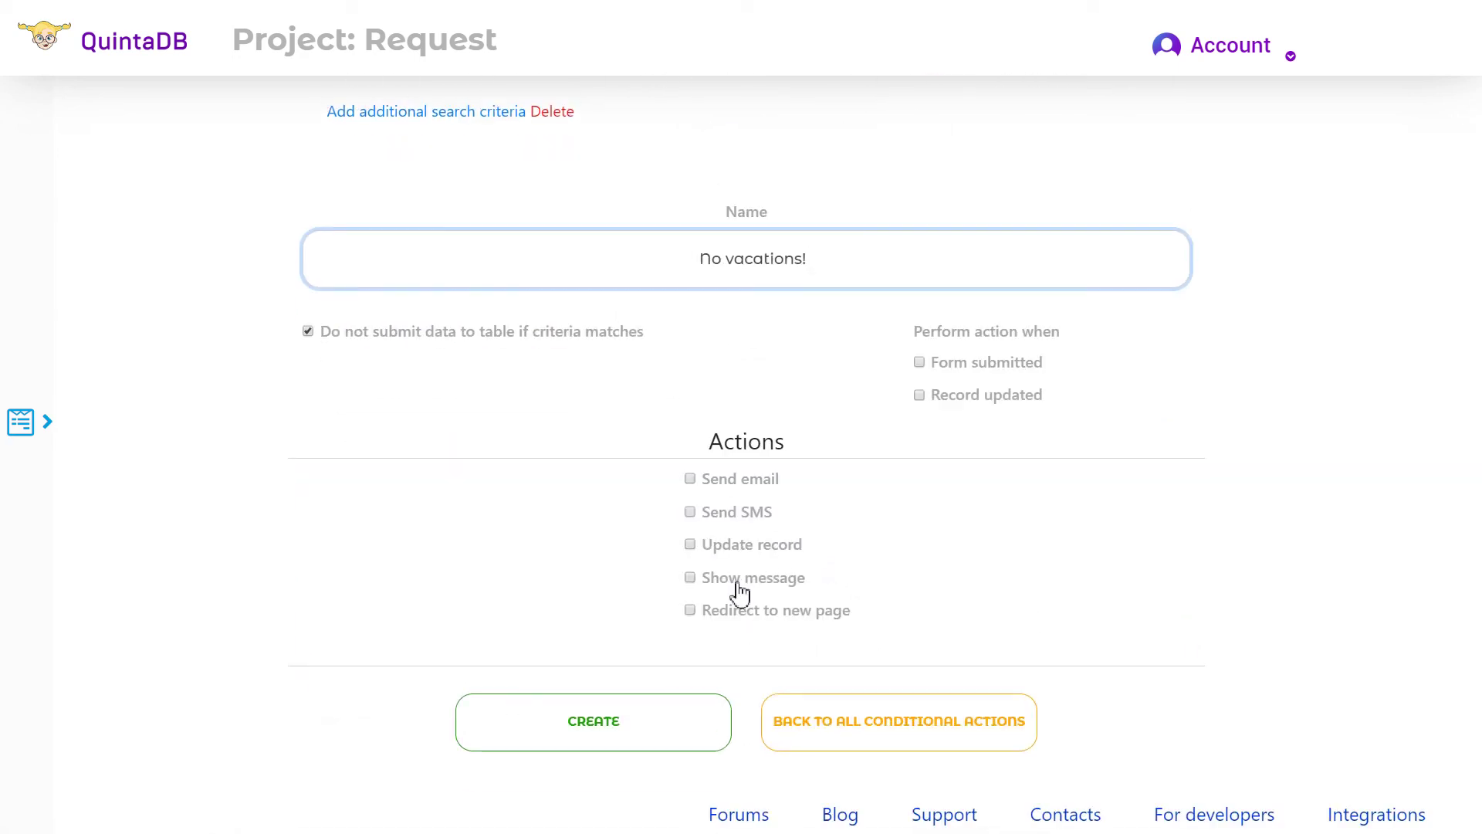
left_click(740, 592)
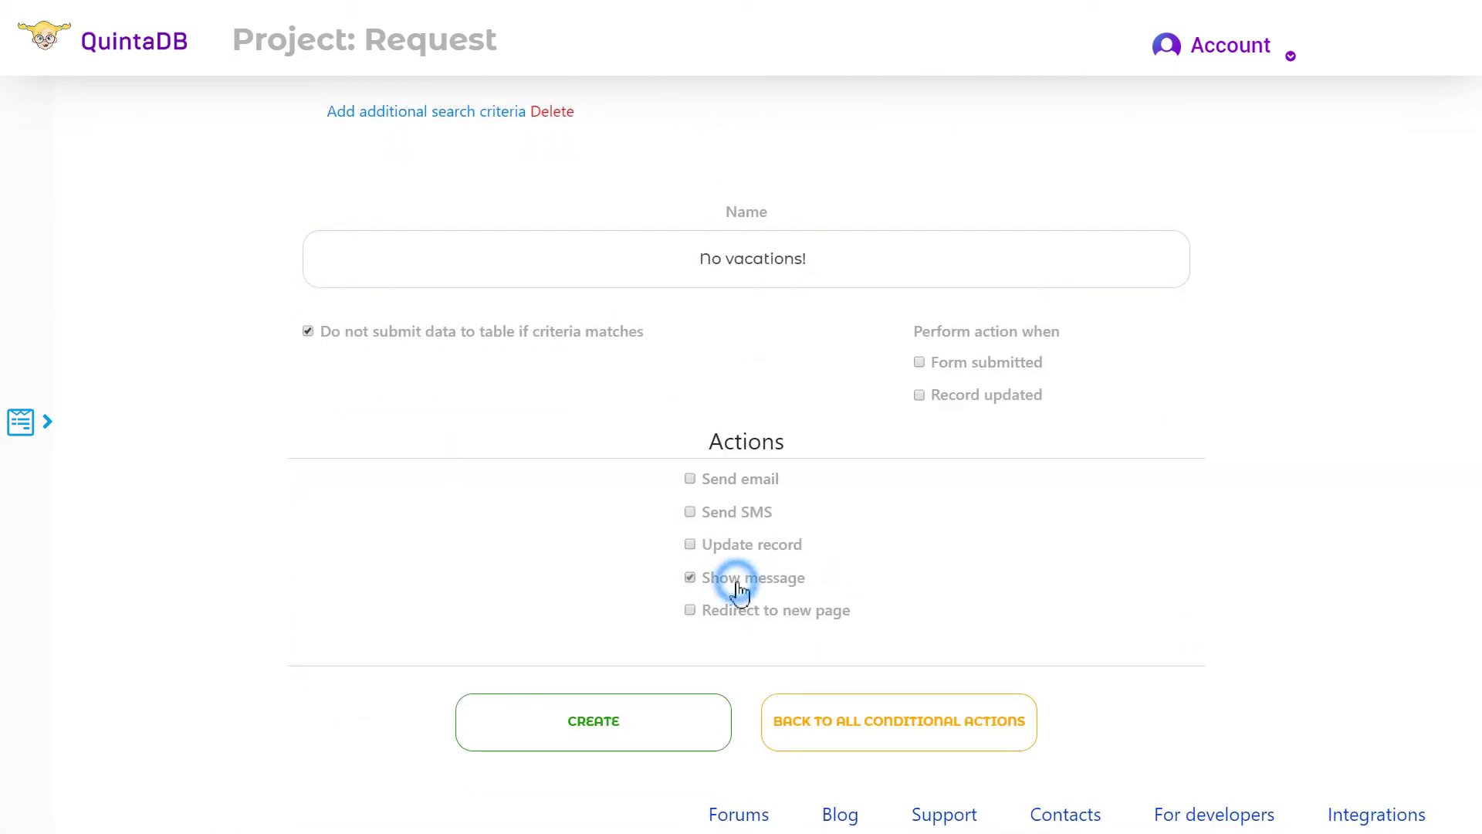
left_click(667, 720)
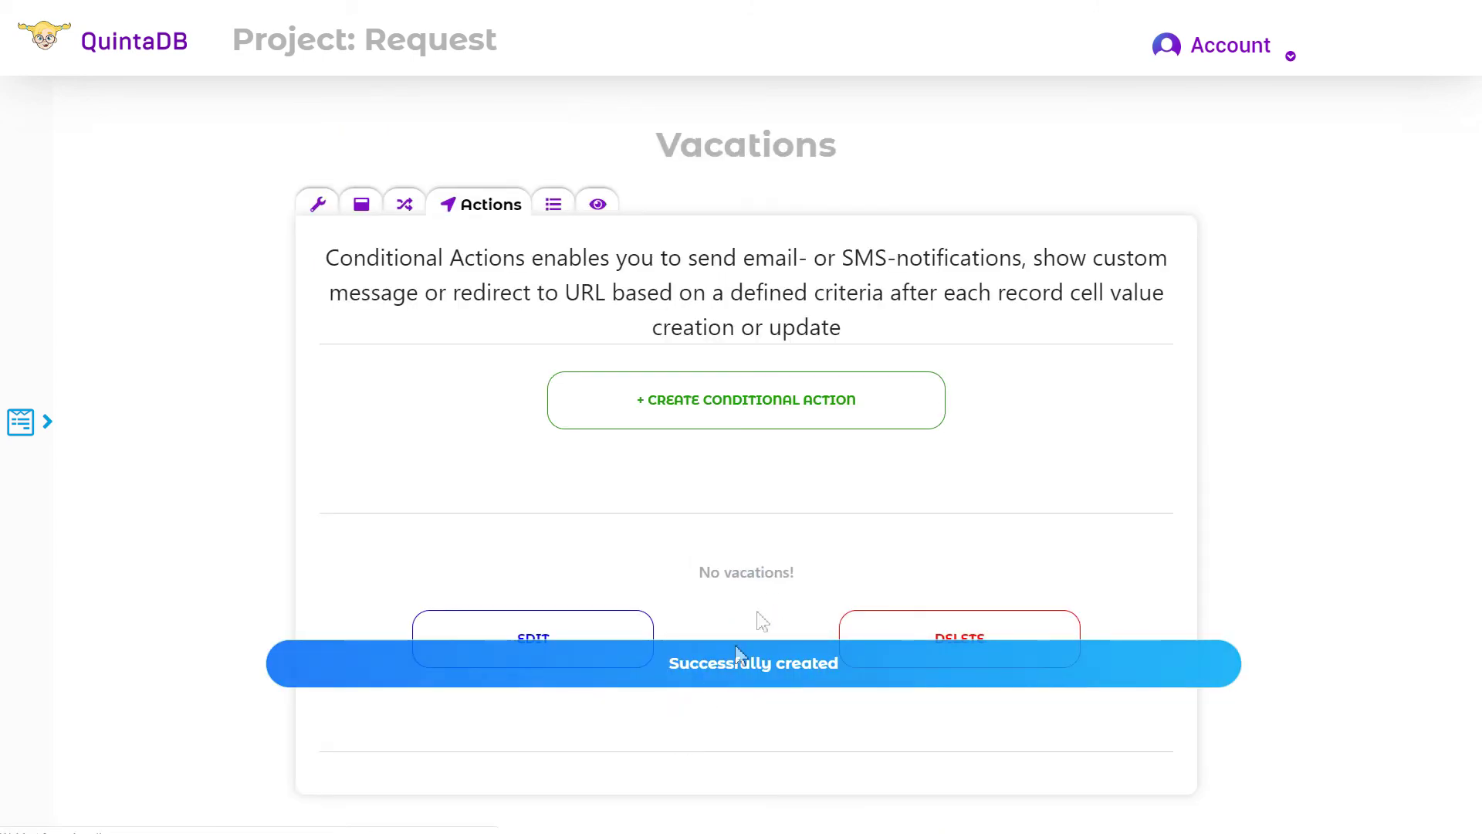
Write the No vacations! message 'Sorry, no vacation in March.' with 'Choose another date' on a new line.
left_click(599, 599)
scroll(599, 600, "down", 5)
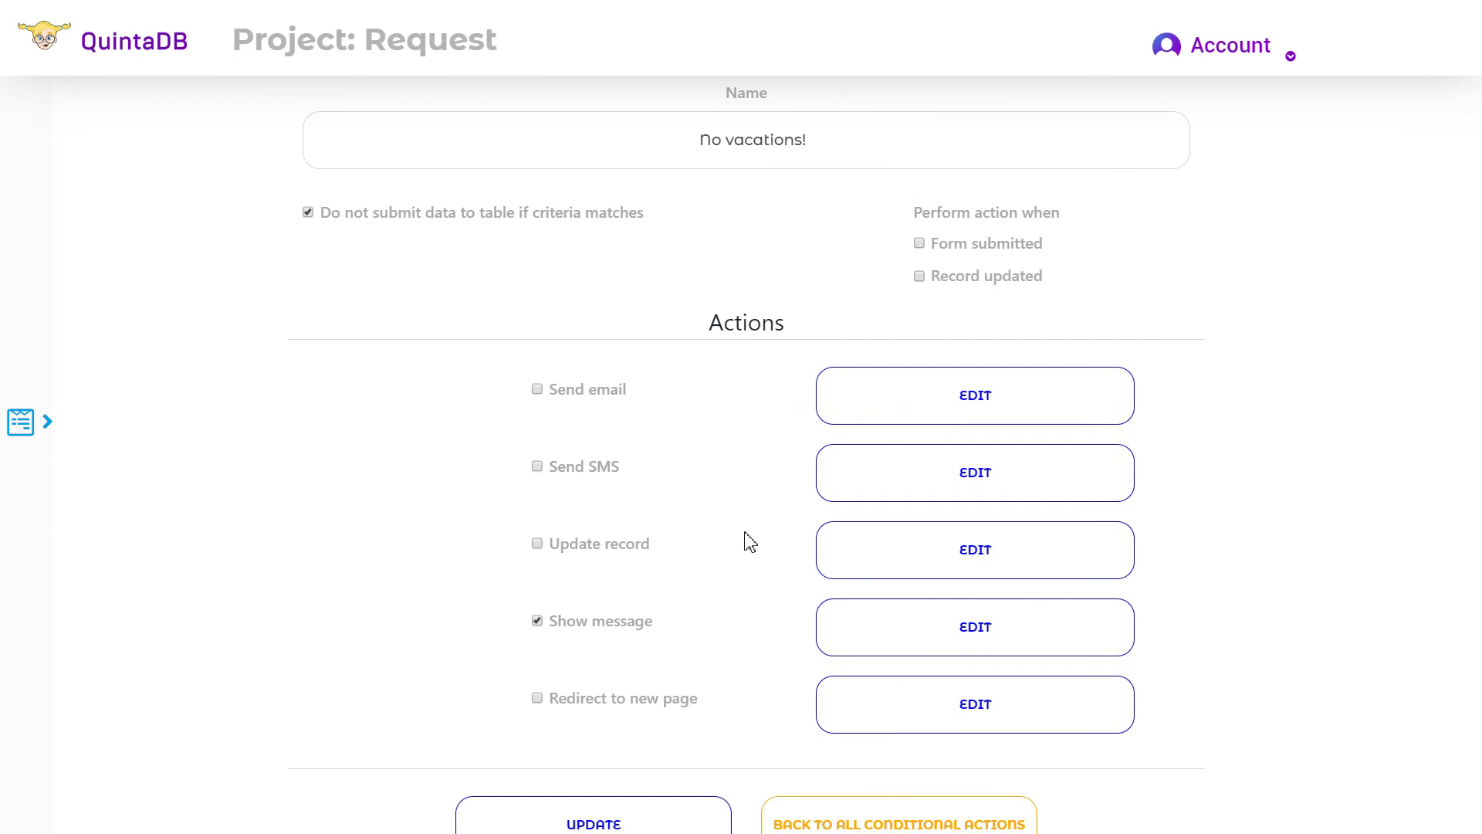
left_click(883, 609)
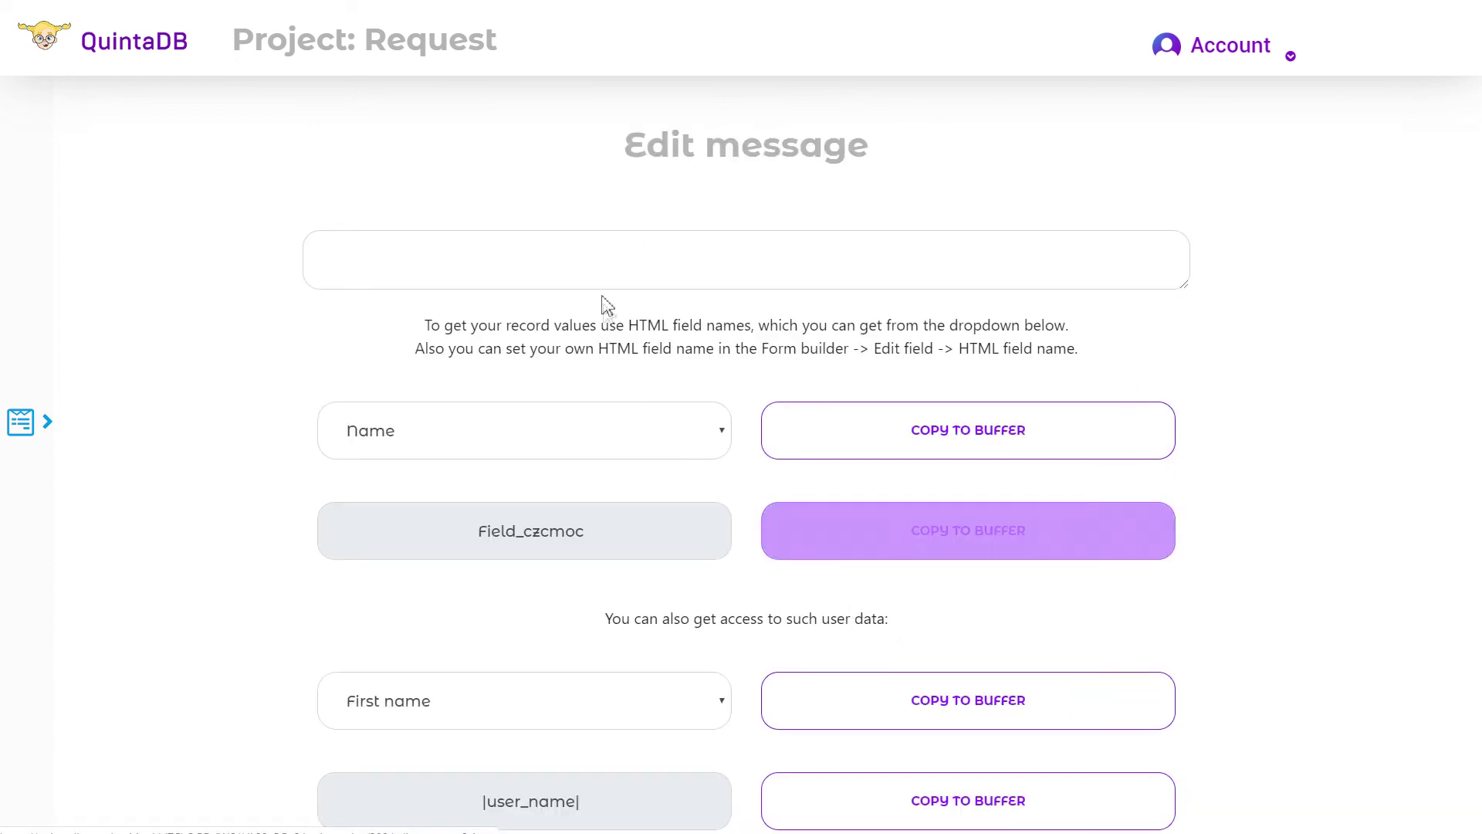
left_click(662, 270)
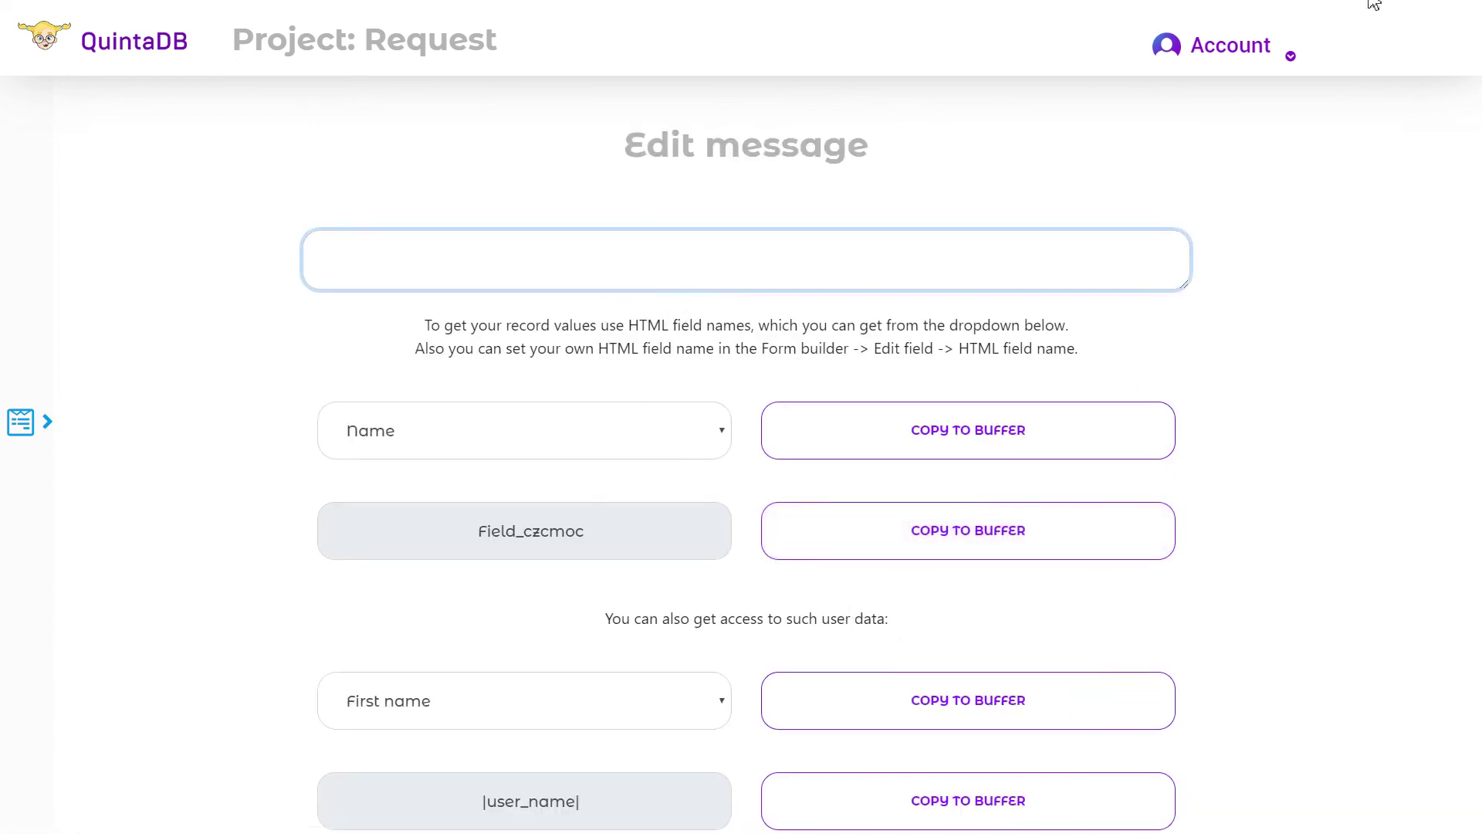
type("Sorry, no vacation in March.")
key("Return")
type("Choose another date, pleas")
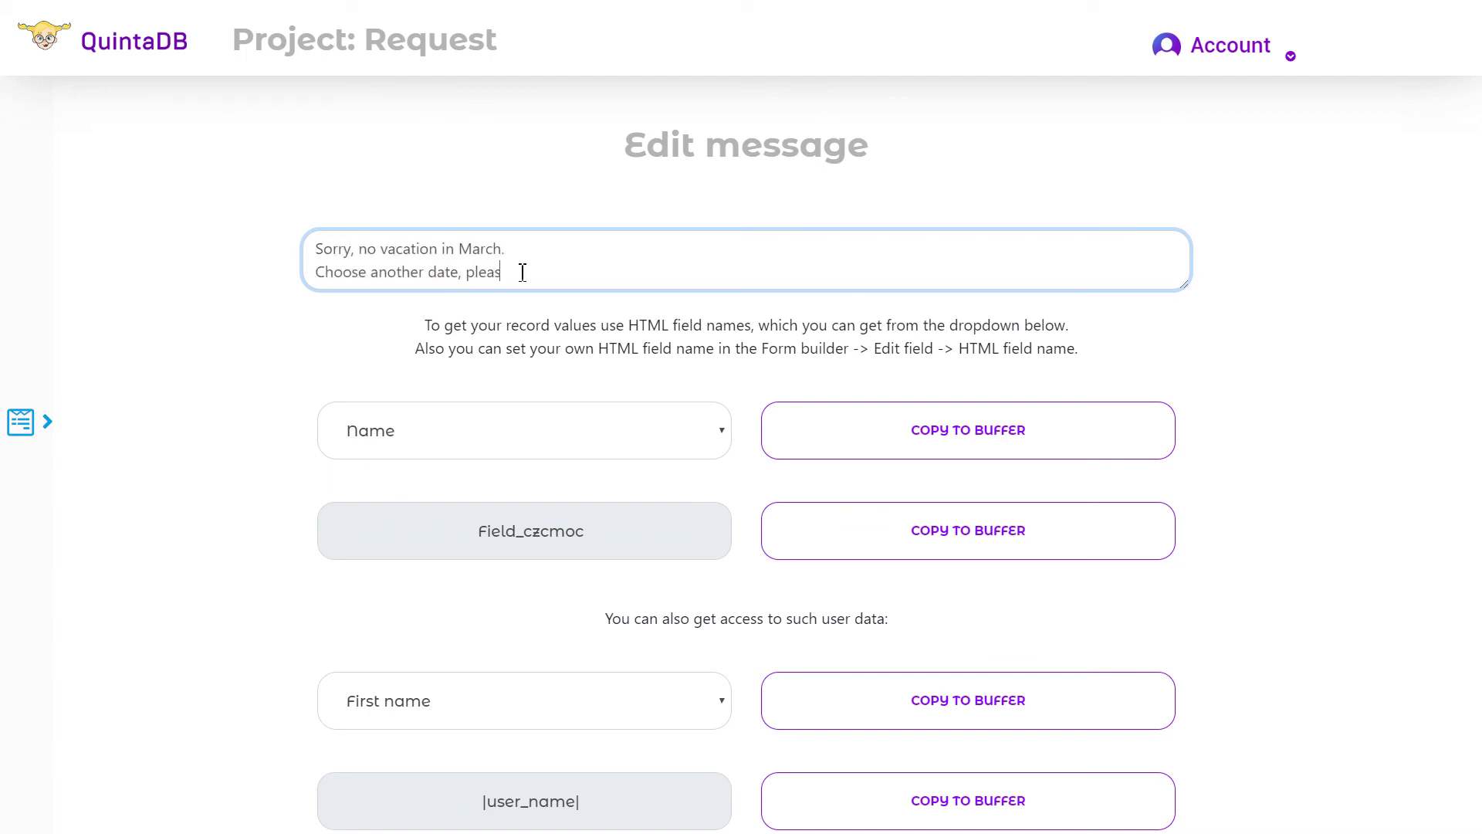
Finish the message, then submit a vacation request from 03-11-2020 to 03-25-2020.
type("e")
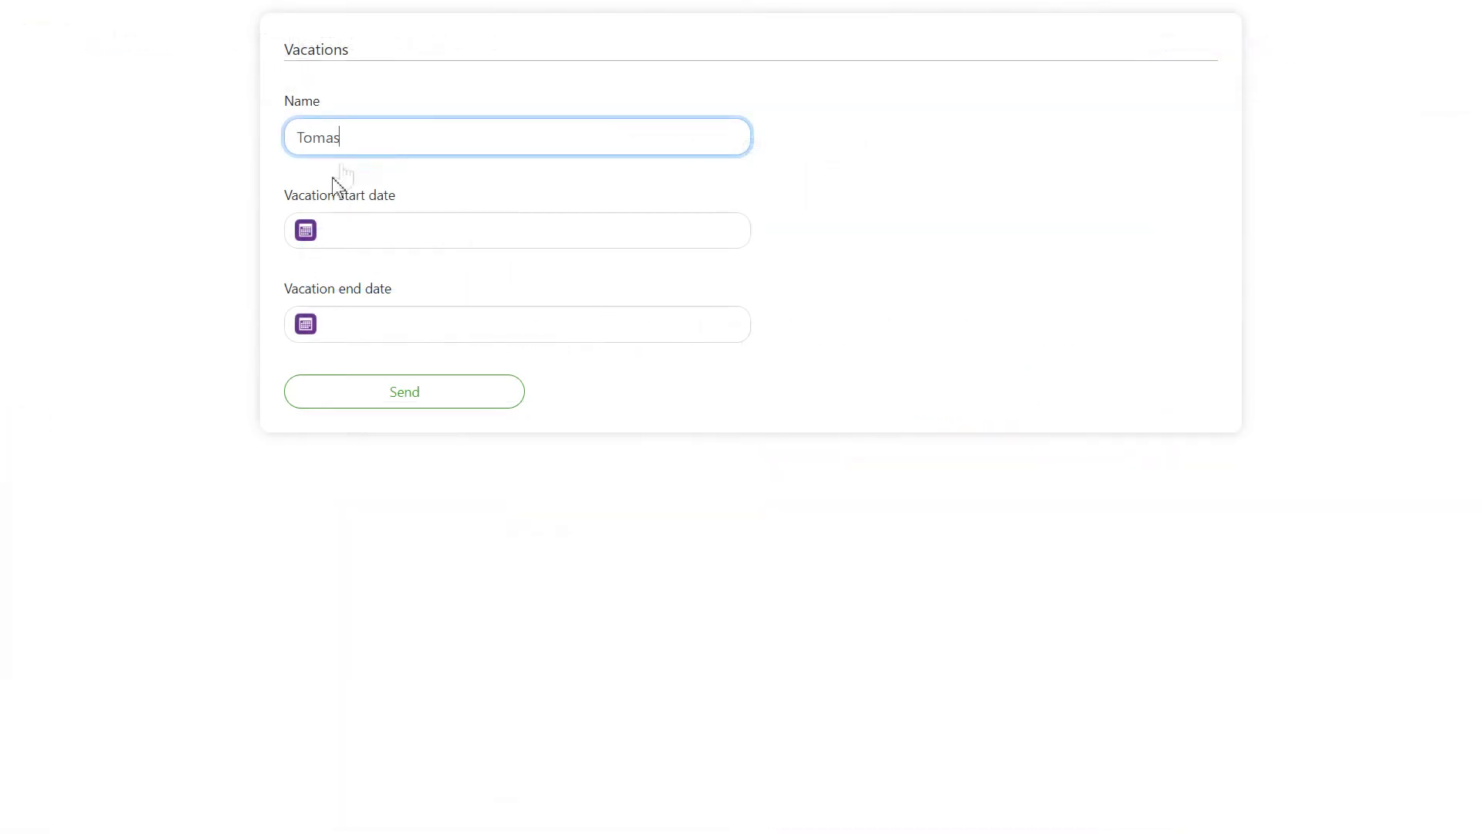
left_click(372, 225)
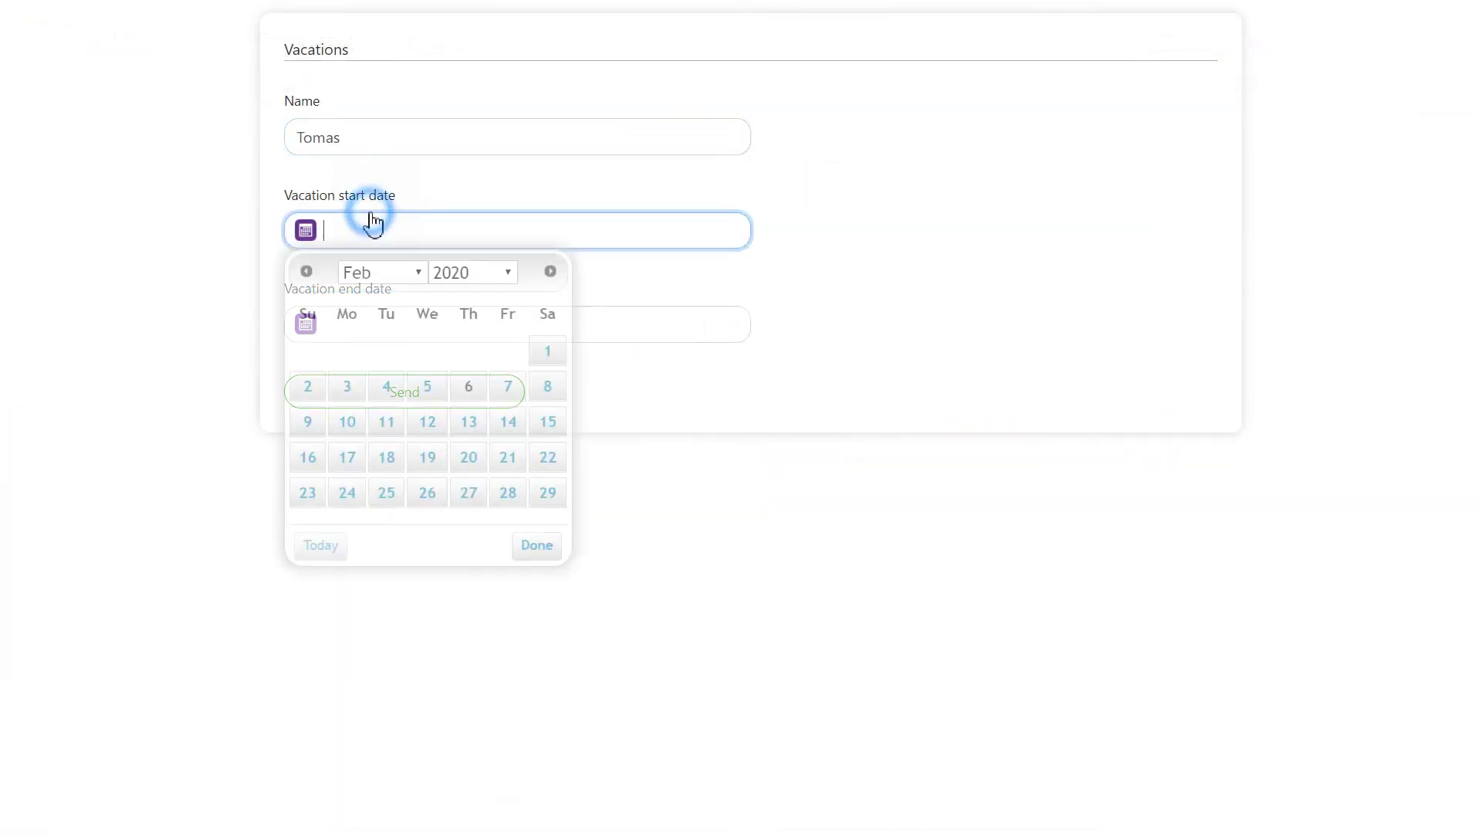
left_click(551, 272)
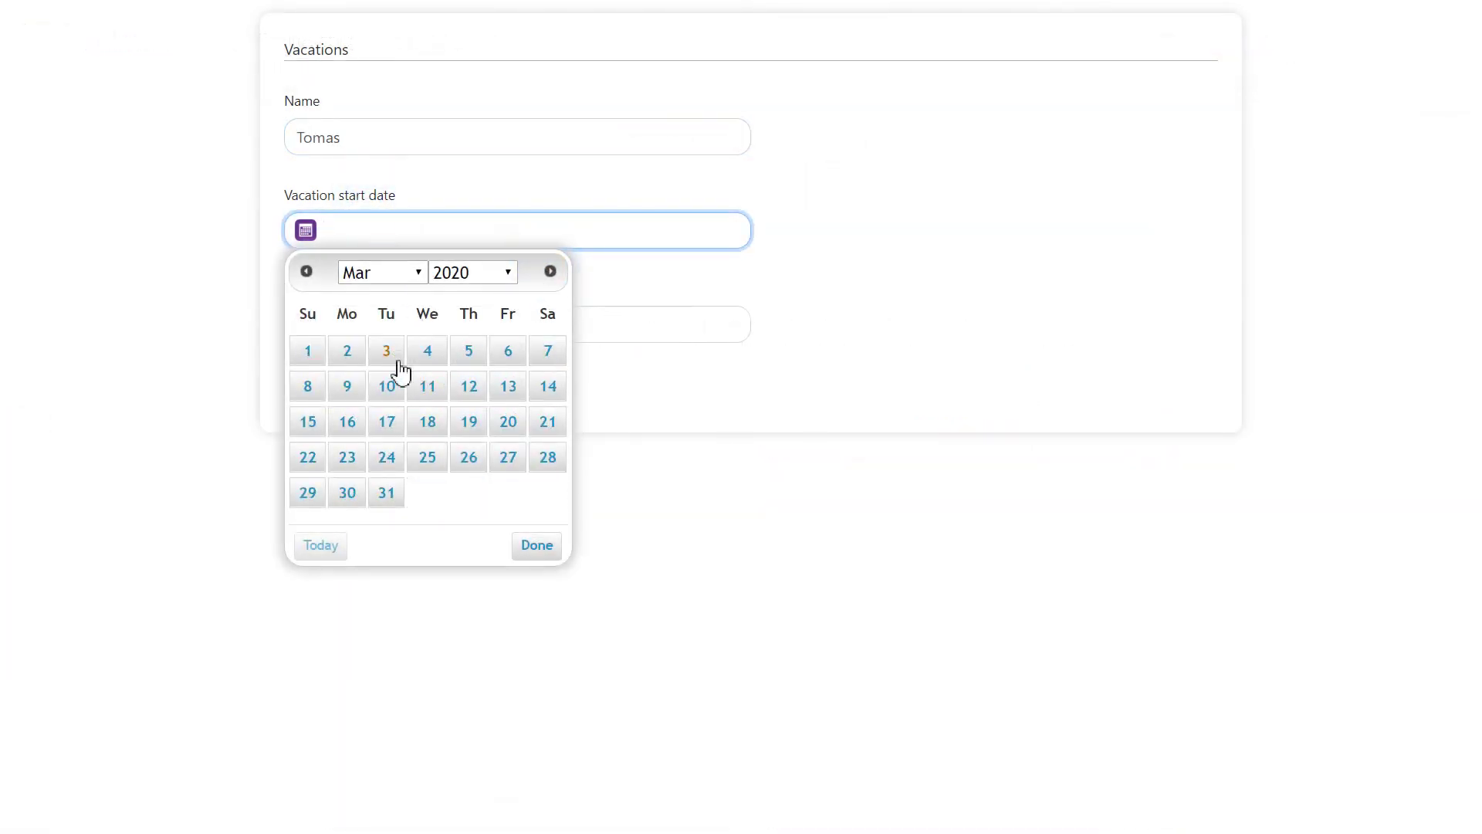
left_click(427, 389)
left_click(374, 323)
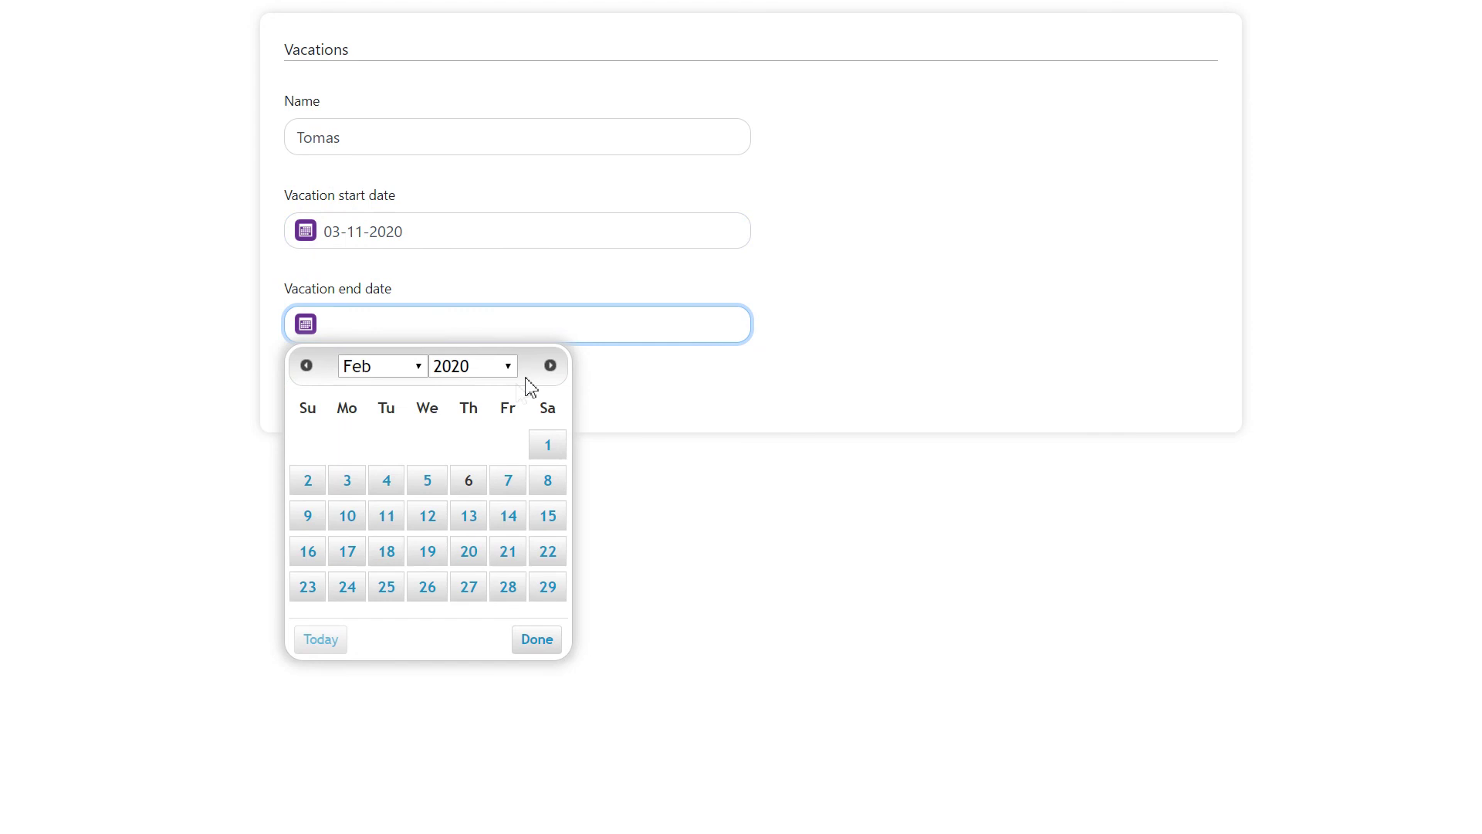
left_click(548, 367)
left_click(429, 553)
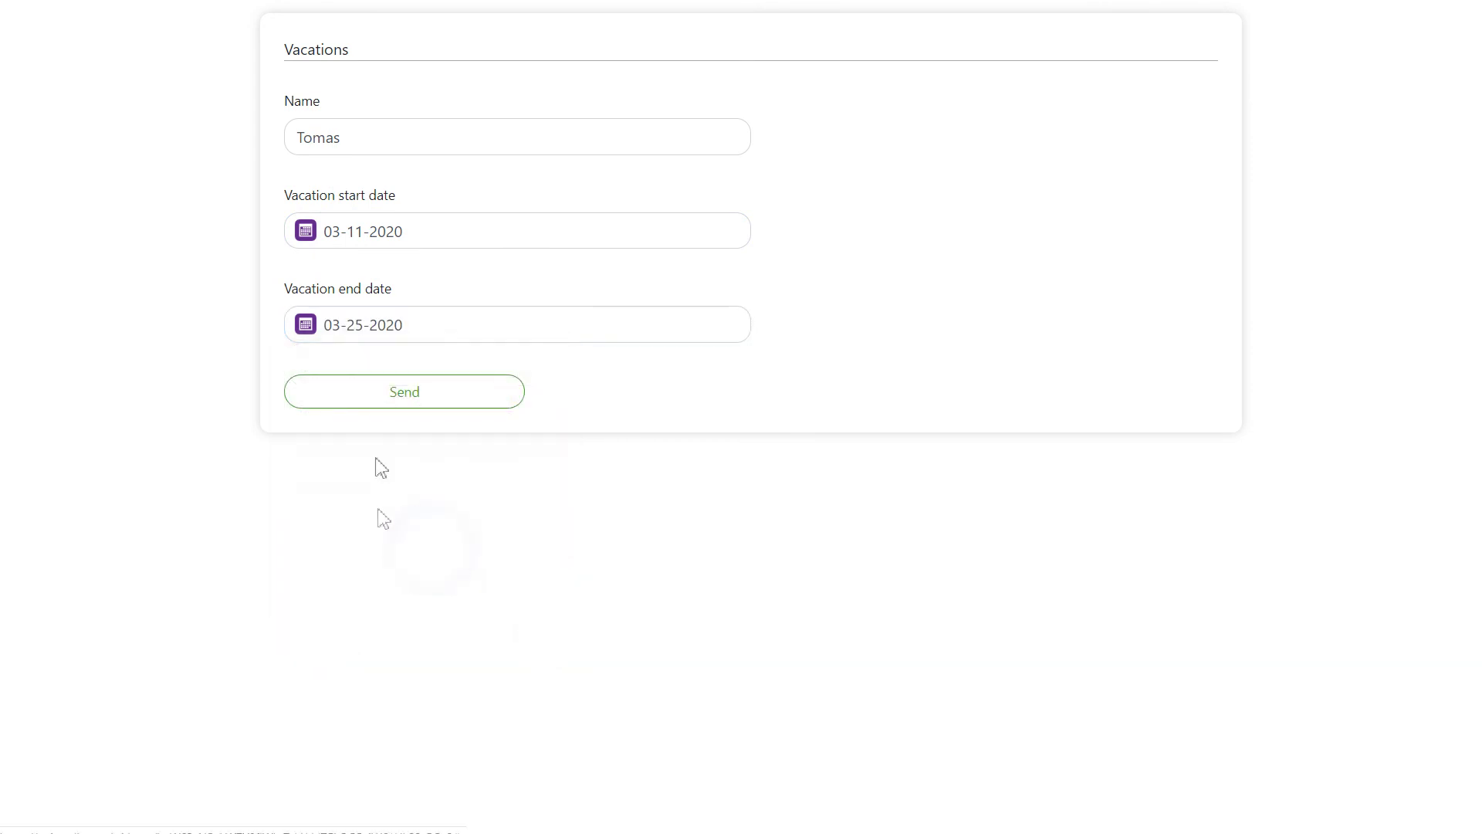
left_click(479, 392)
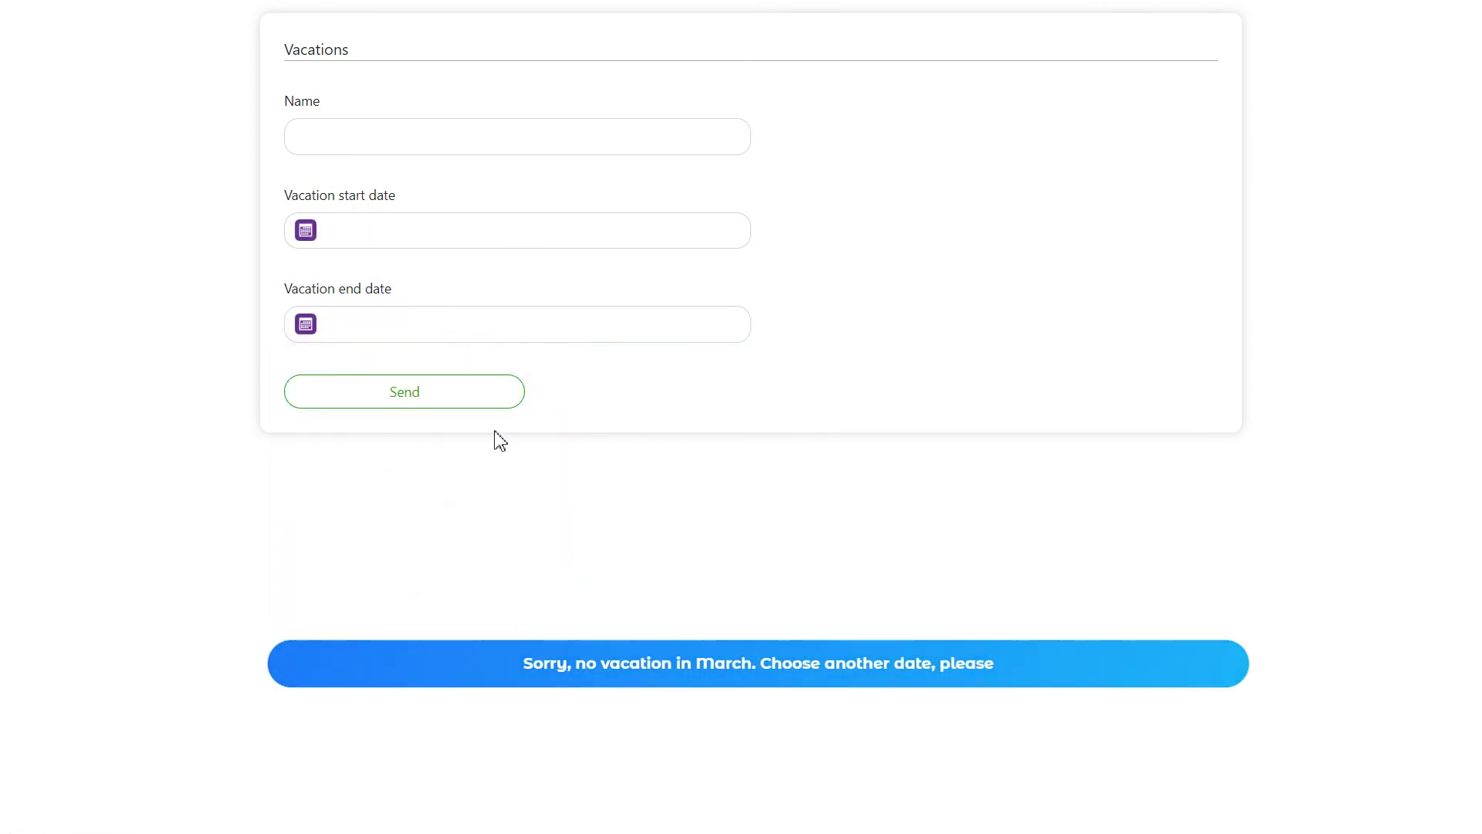